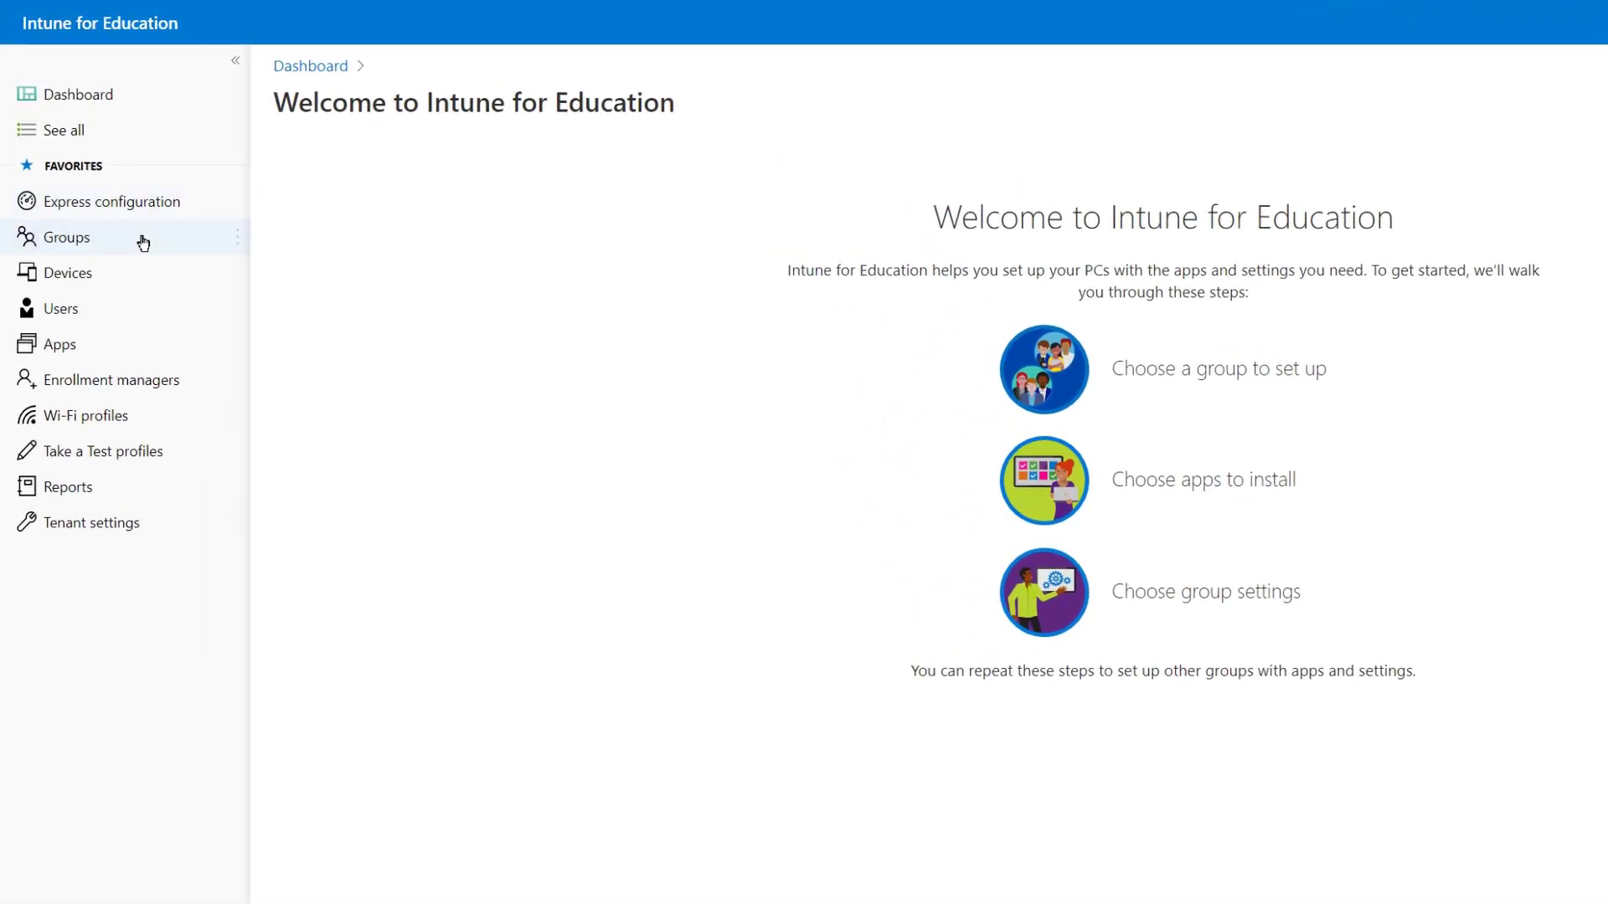
Go to the All Devices group's Web apps page from the Groups list
click(143, 243)
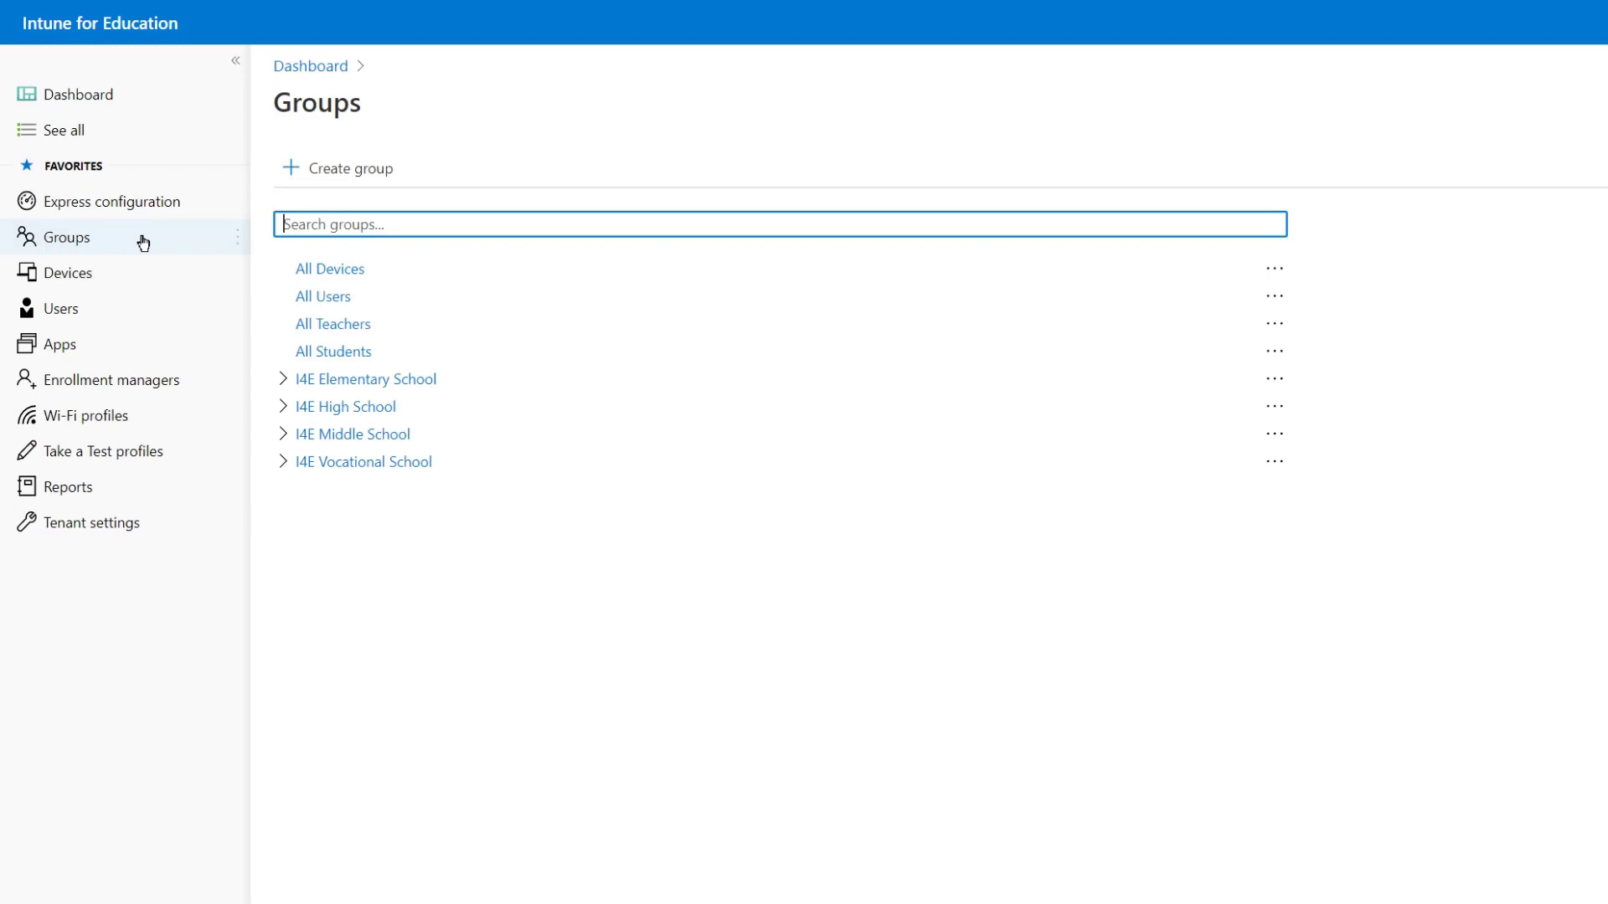
click(341, 271)
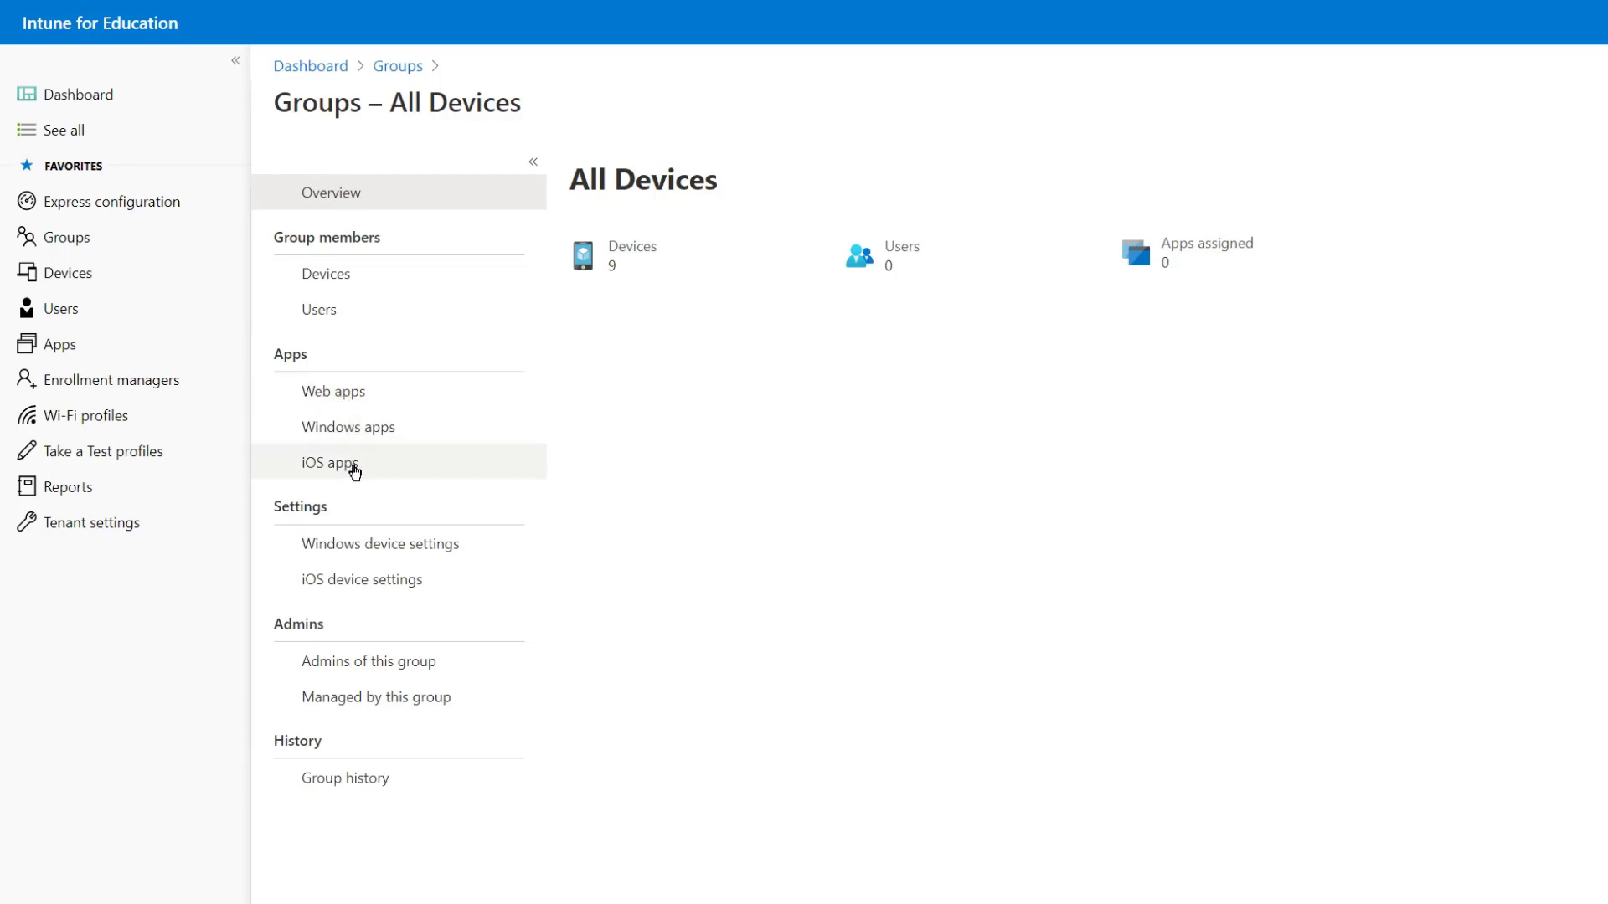
click(351, 400)
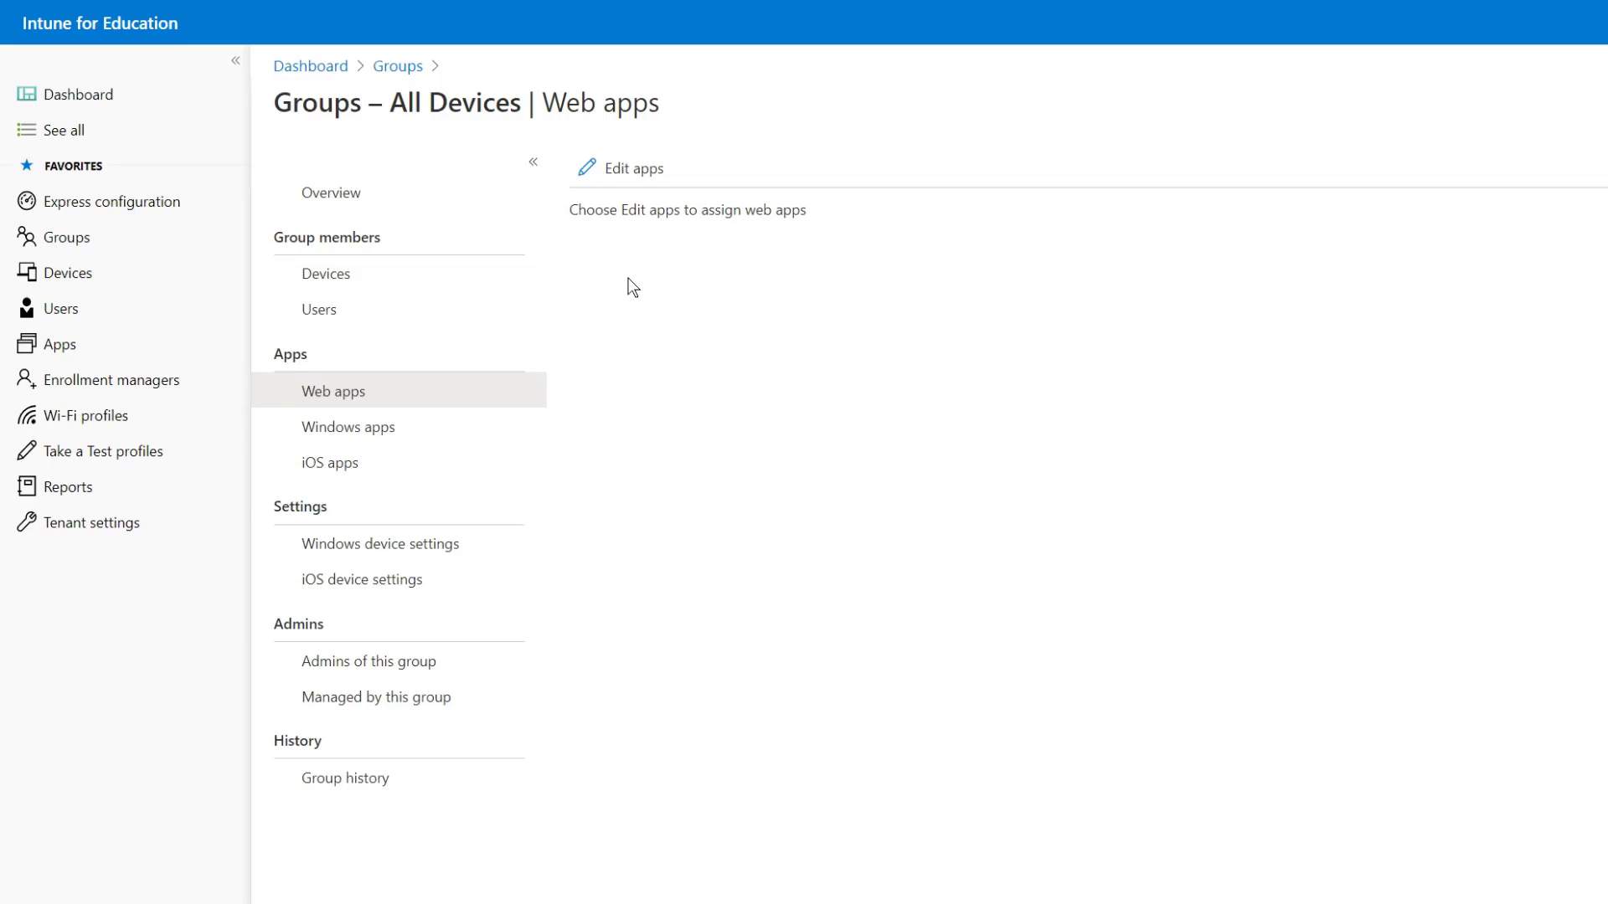
Tick Excel and OneNote in the All Devices web app assignments, then cancel without saving
click(632, 170)
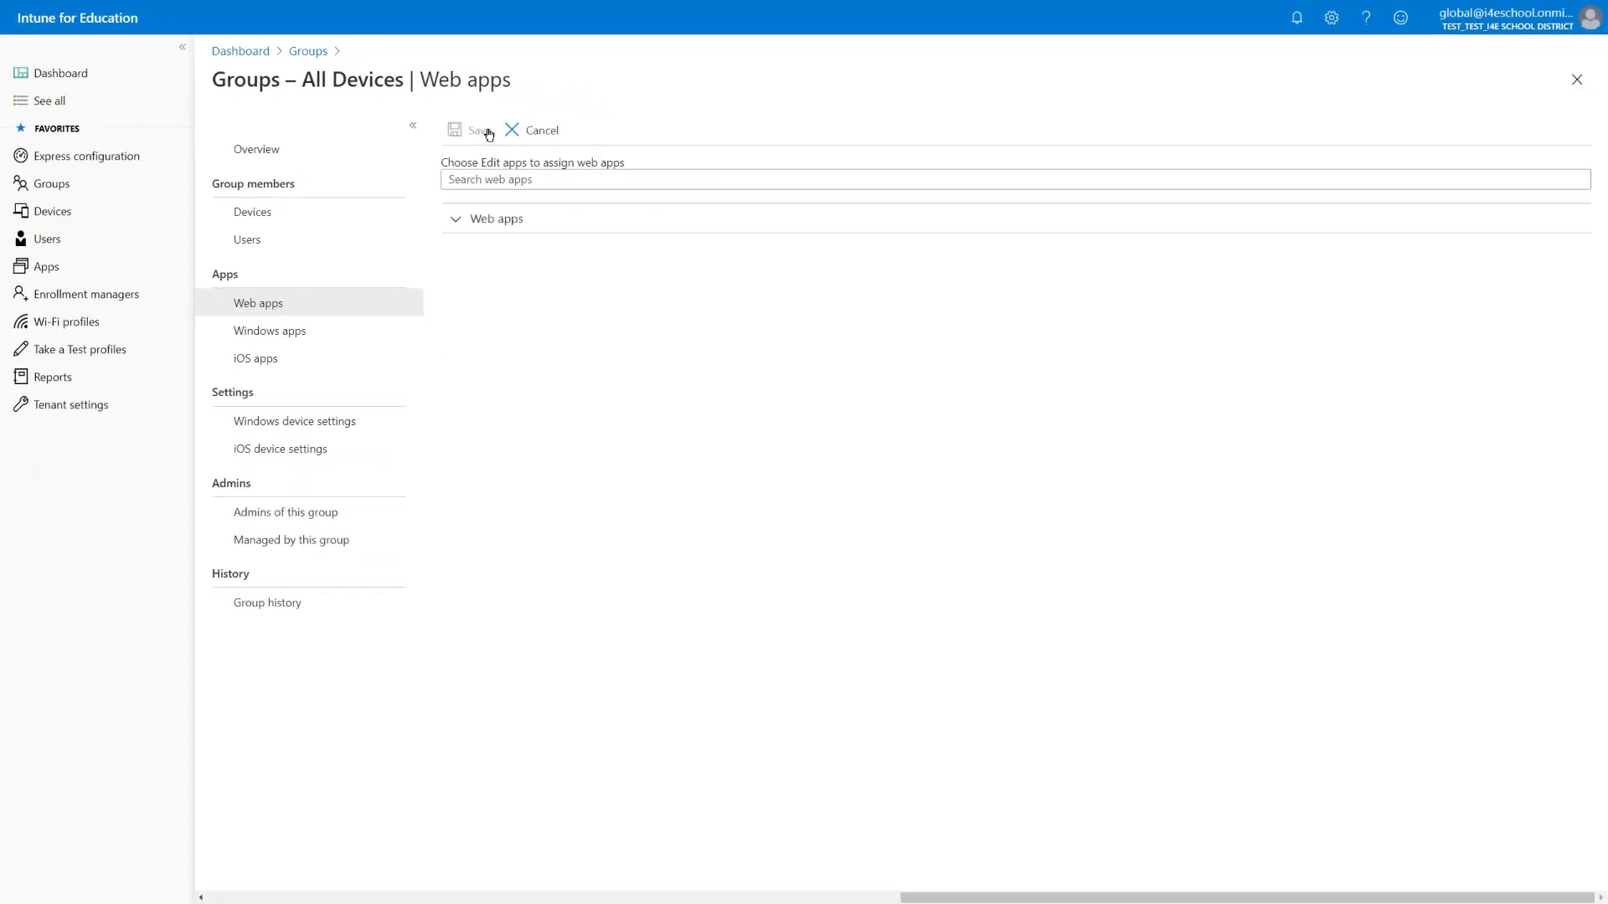
click(456, 222)
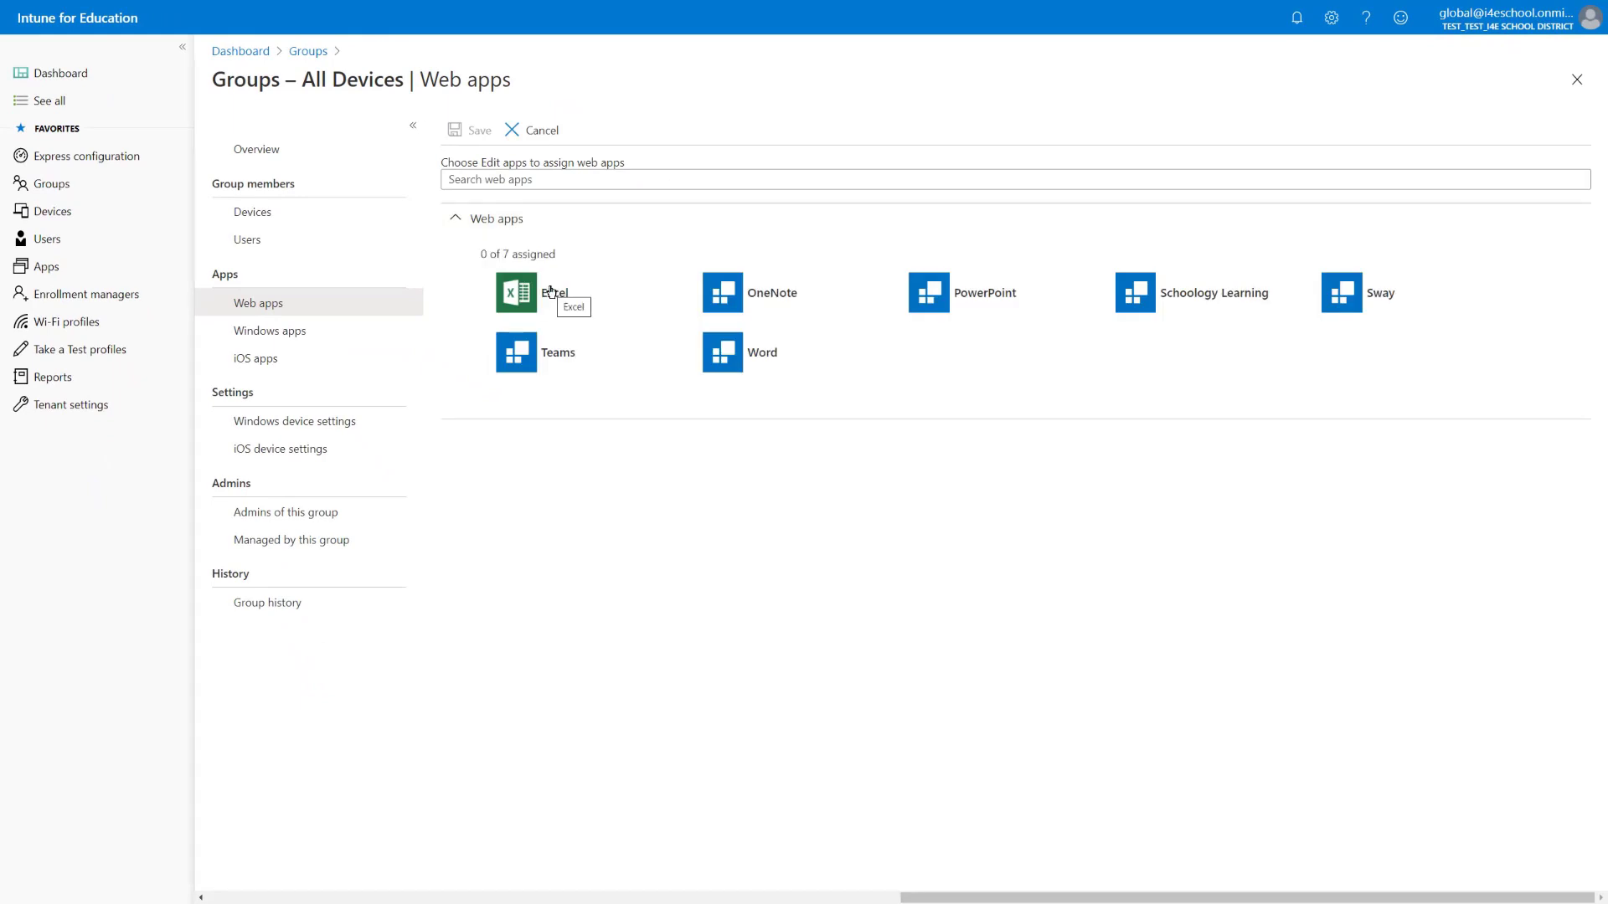
click(551, 290)
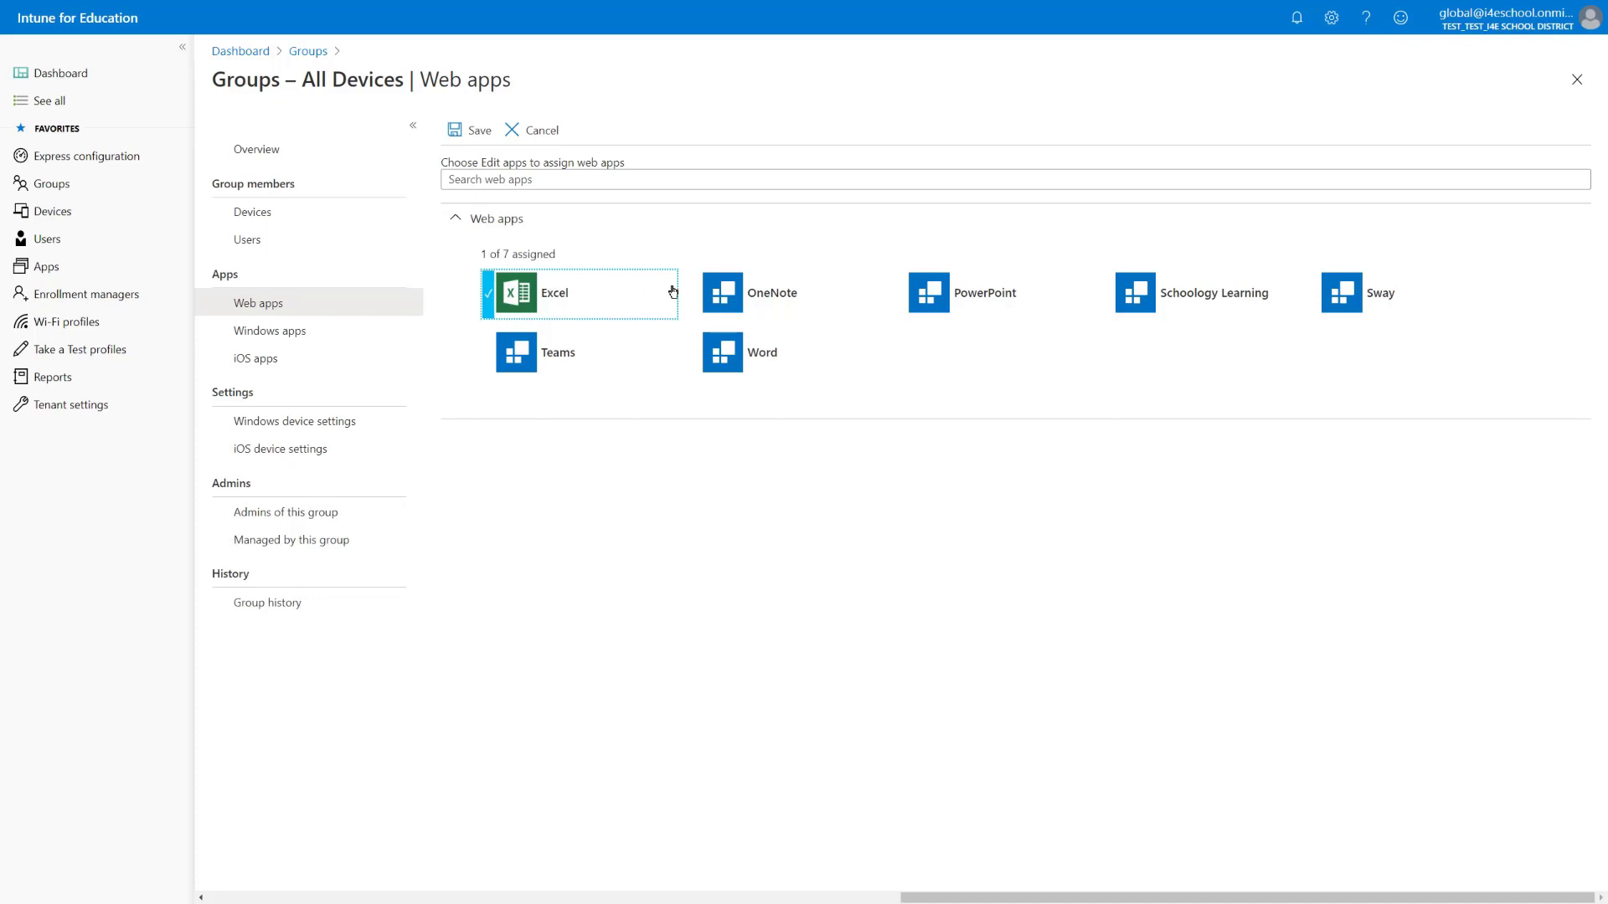
click(734, 293)
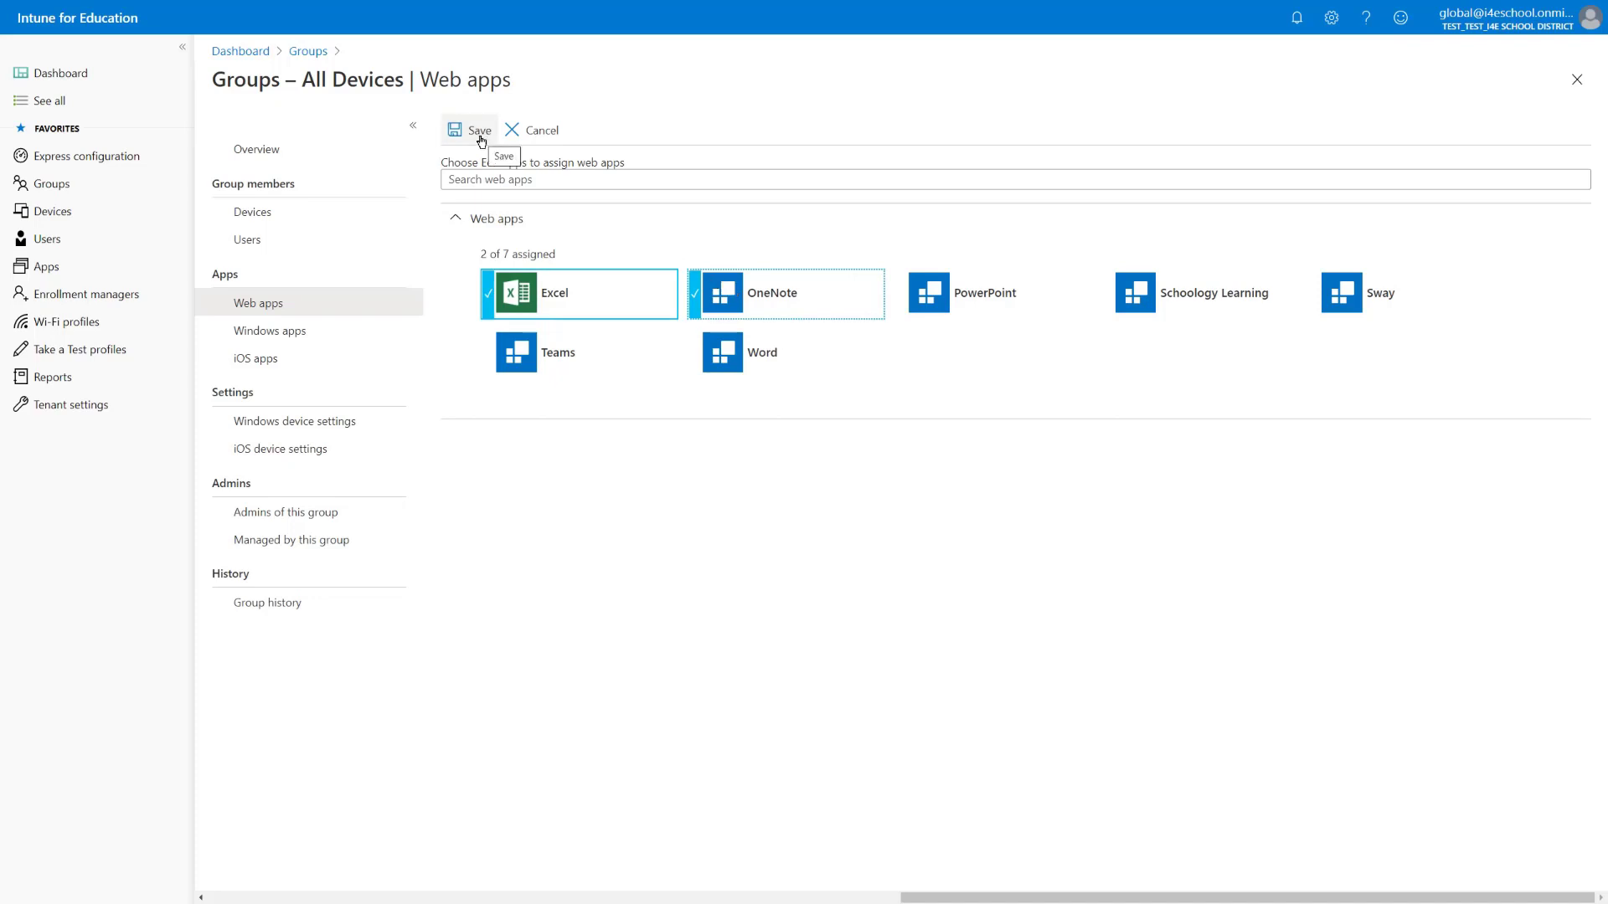
click(527, 142)
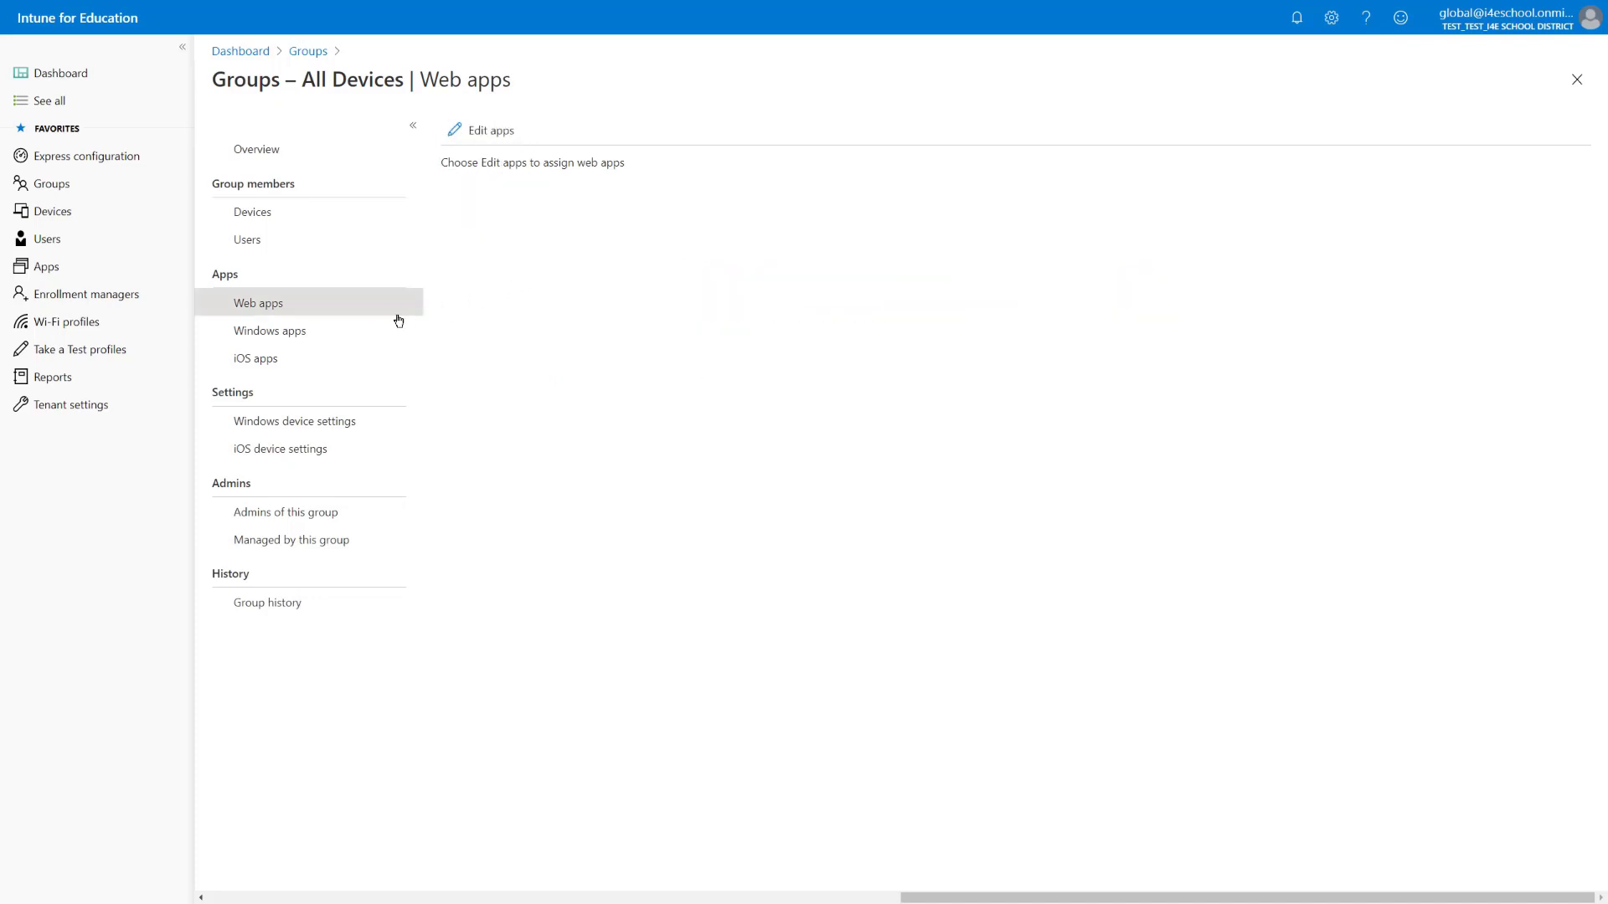
Review the Microsoft Store, Desktop and free iOS apps for All Devices; iOS shows 0 of 0
click(294, 335)
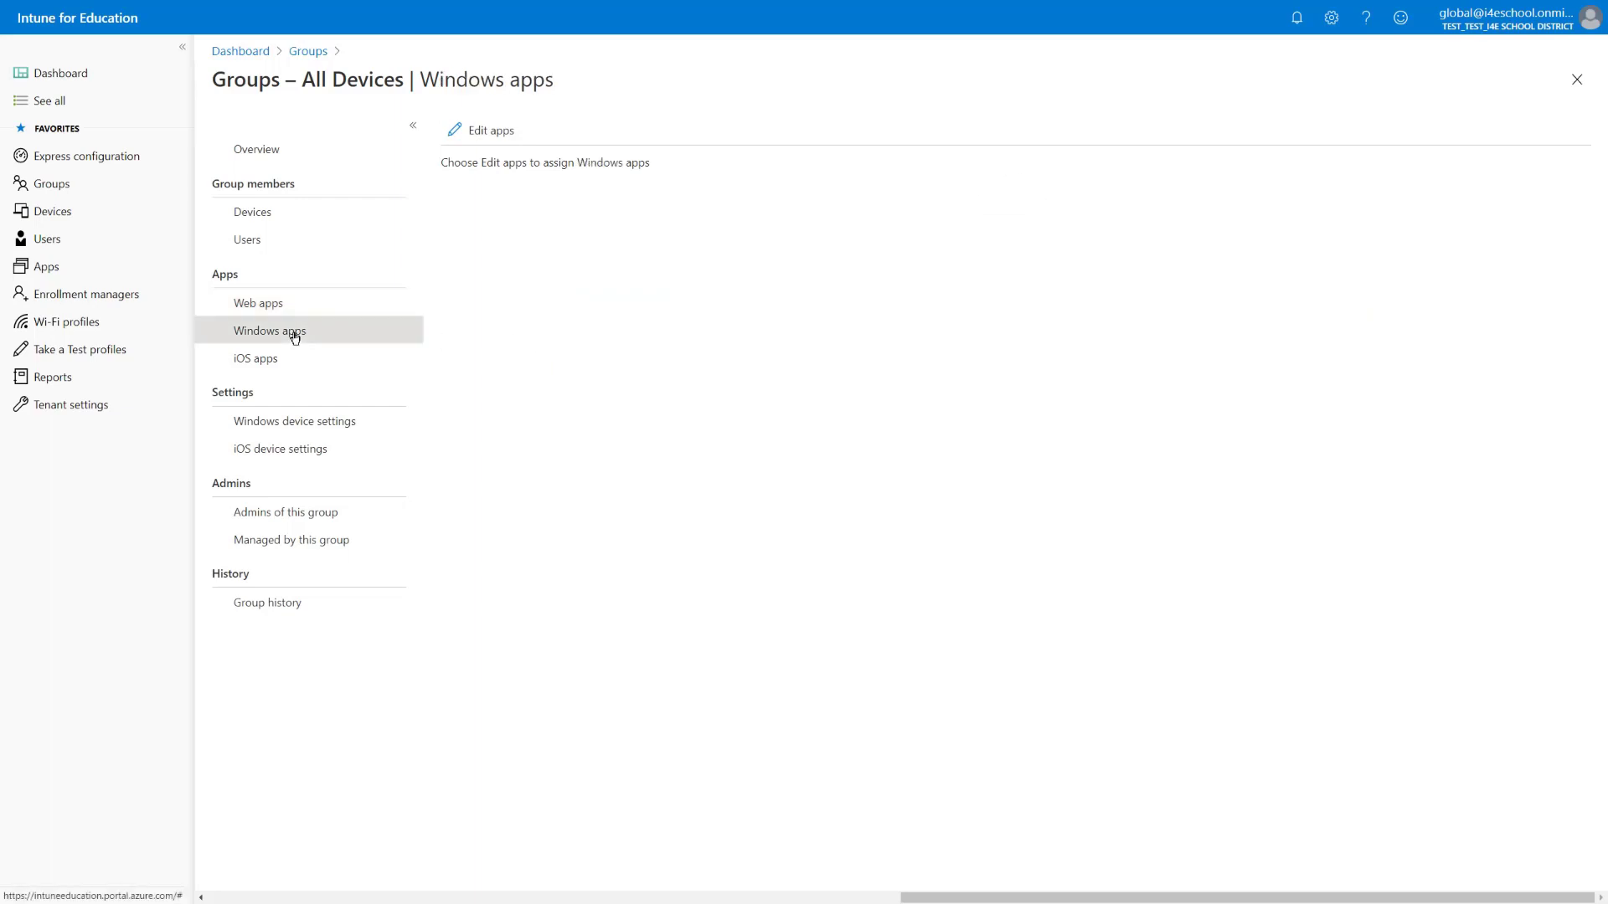
click(473, 127)
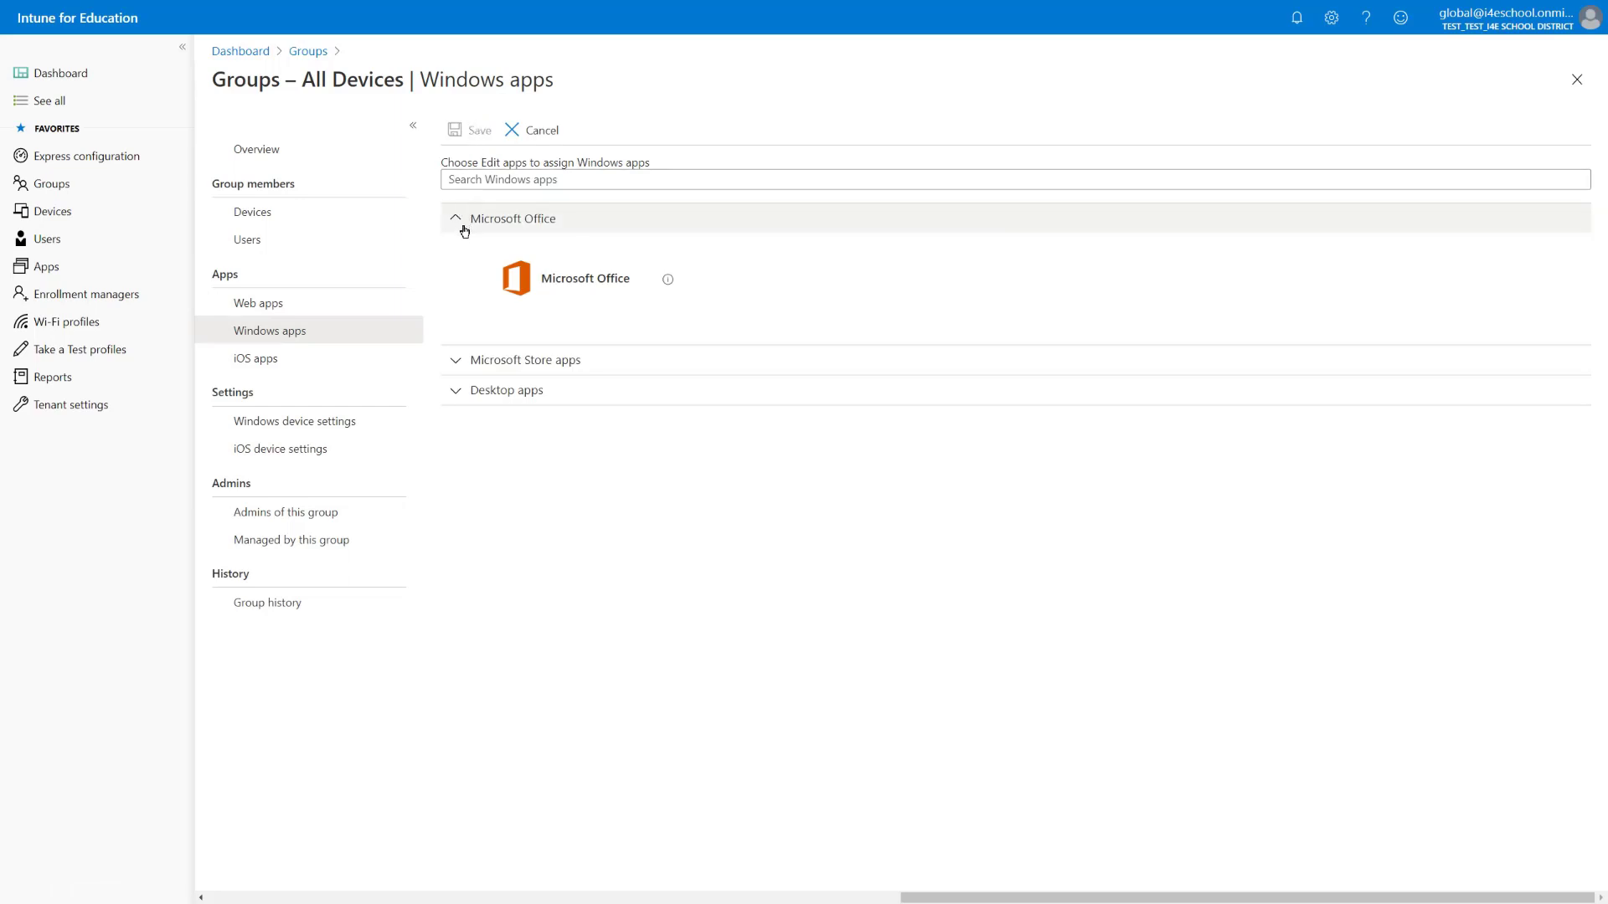
click(457, 358)
click(456, 576)
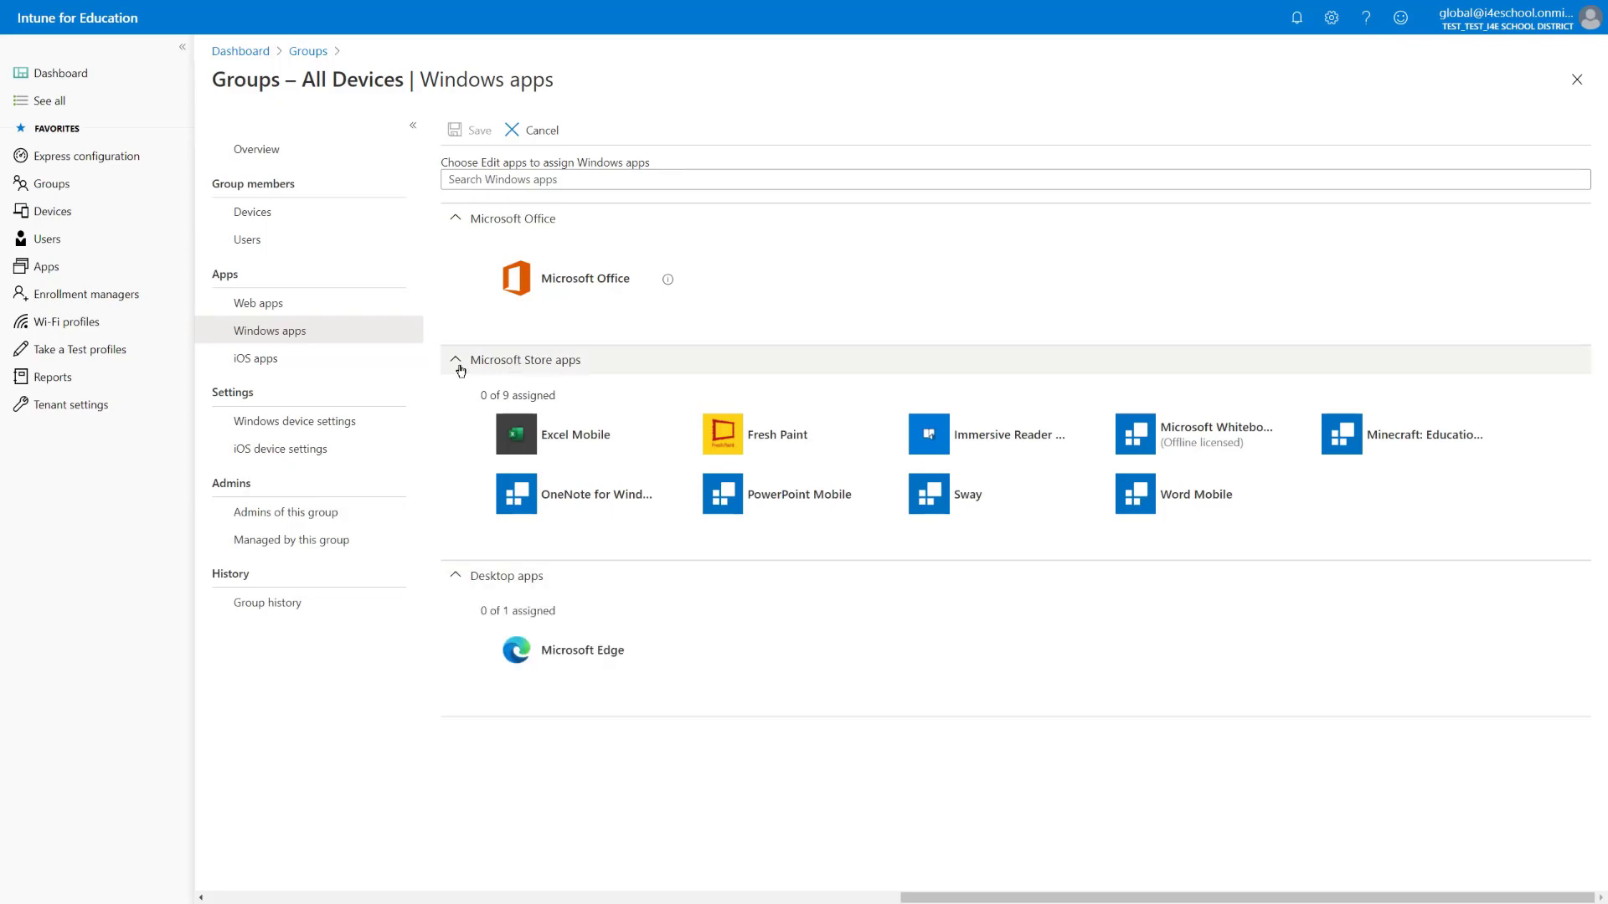
click(296, 363)
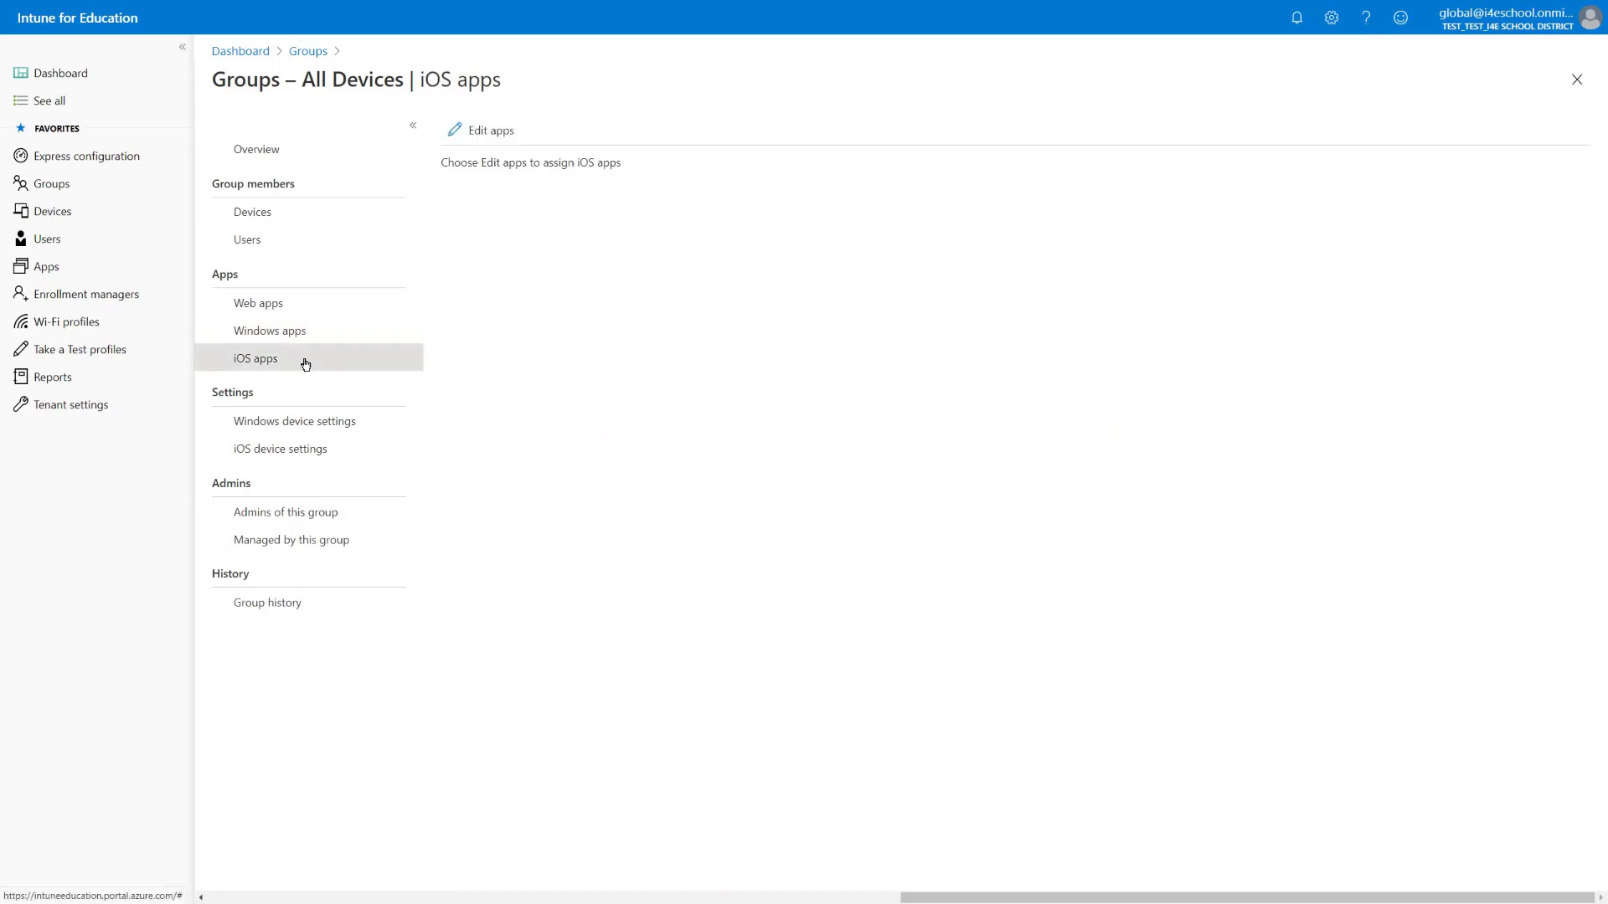
click(476, 131)
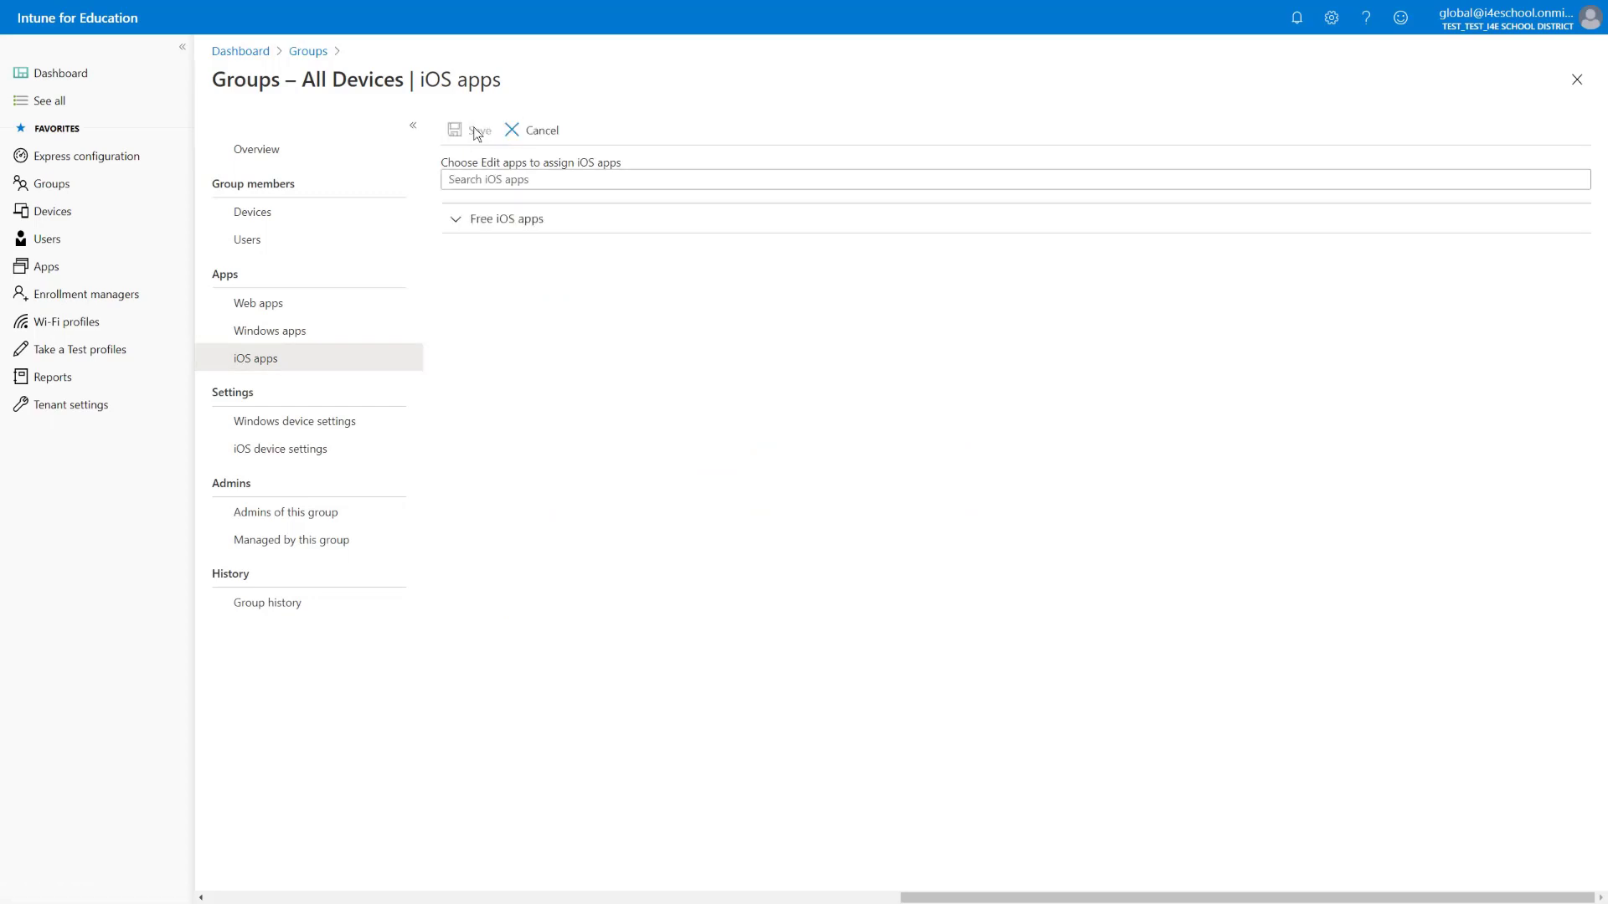
click(454, 220)
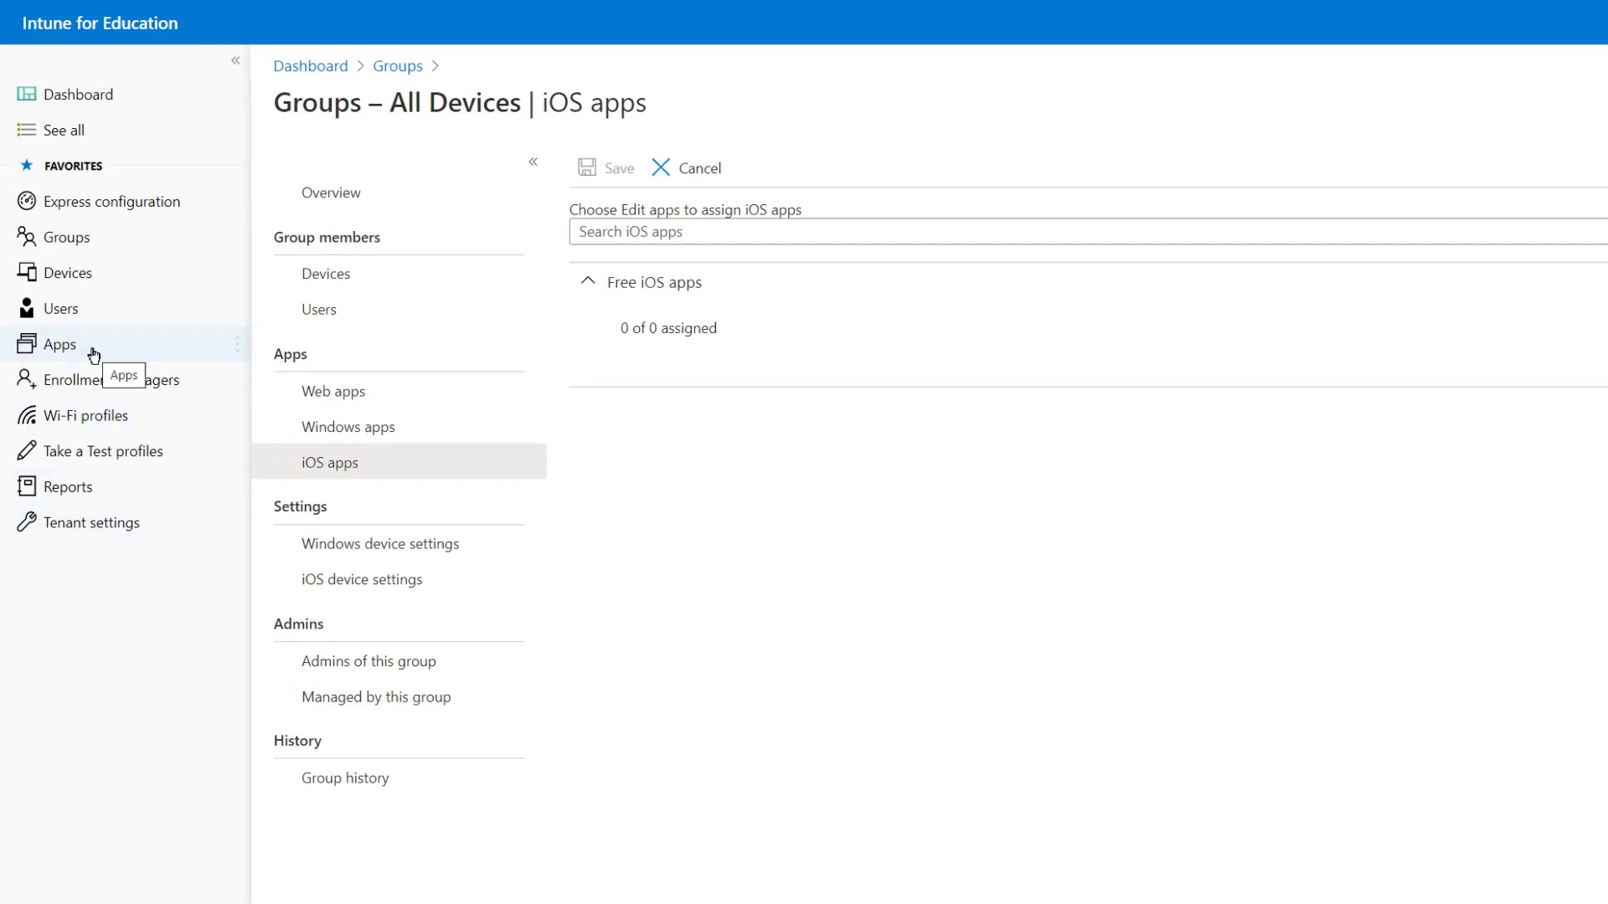
Load the full Apps list and open the Excel web app's group assignments
click(94, 356)
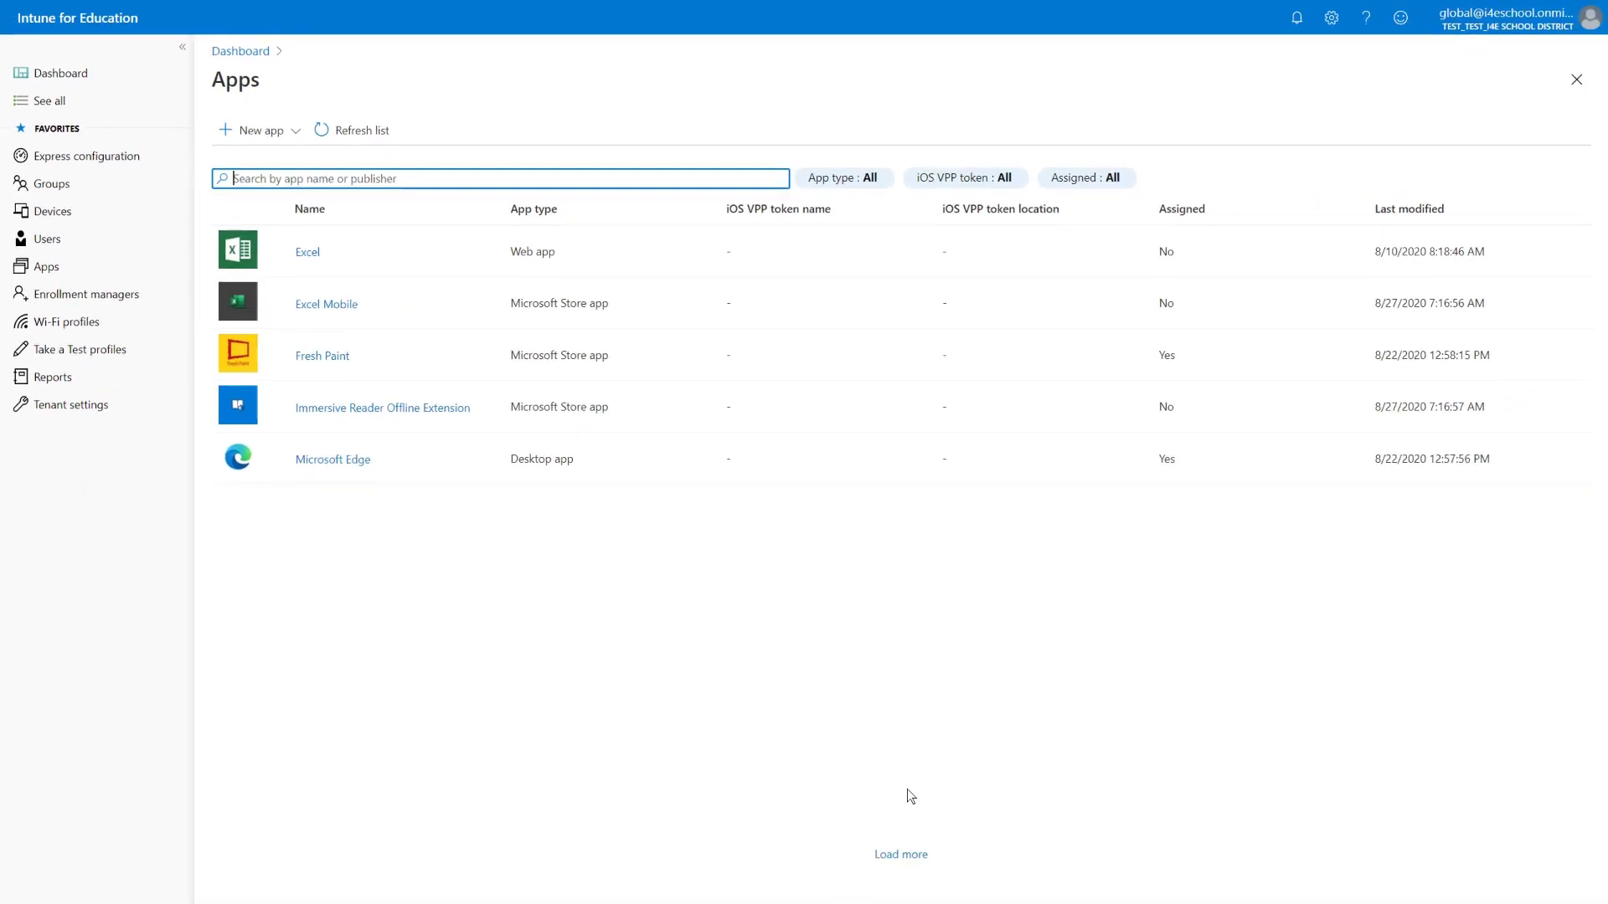
click(895, 857)
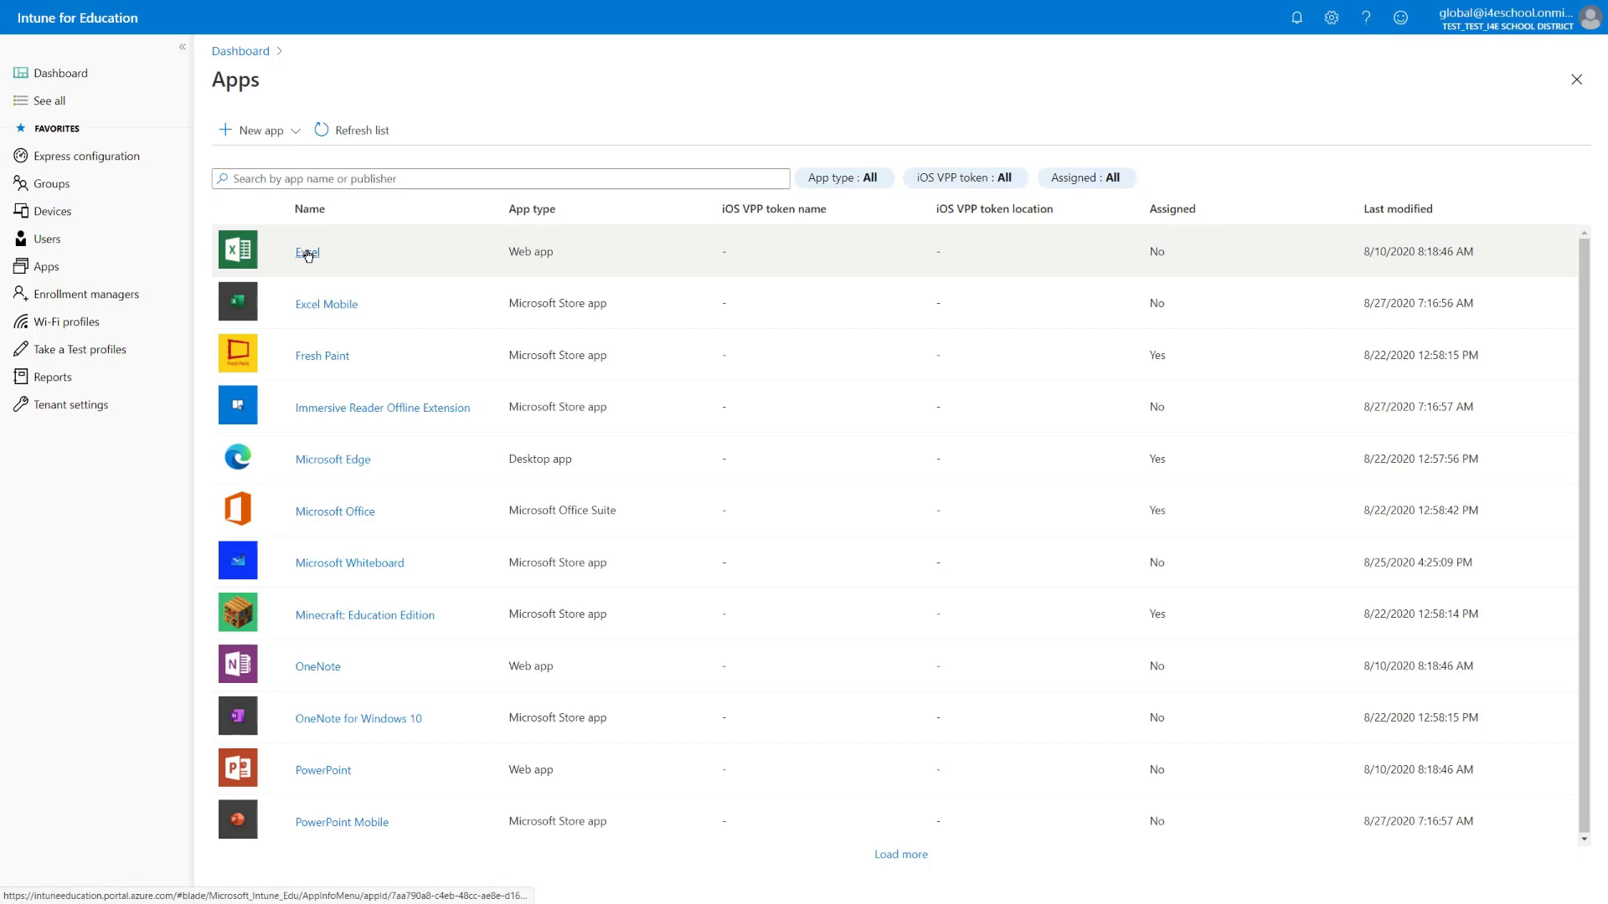
click(307, 254)
click(320, 177)
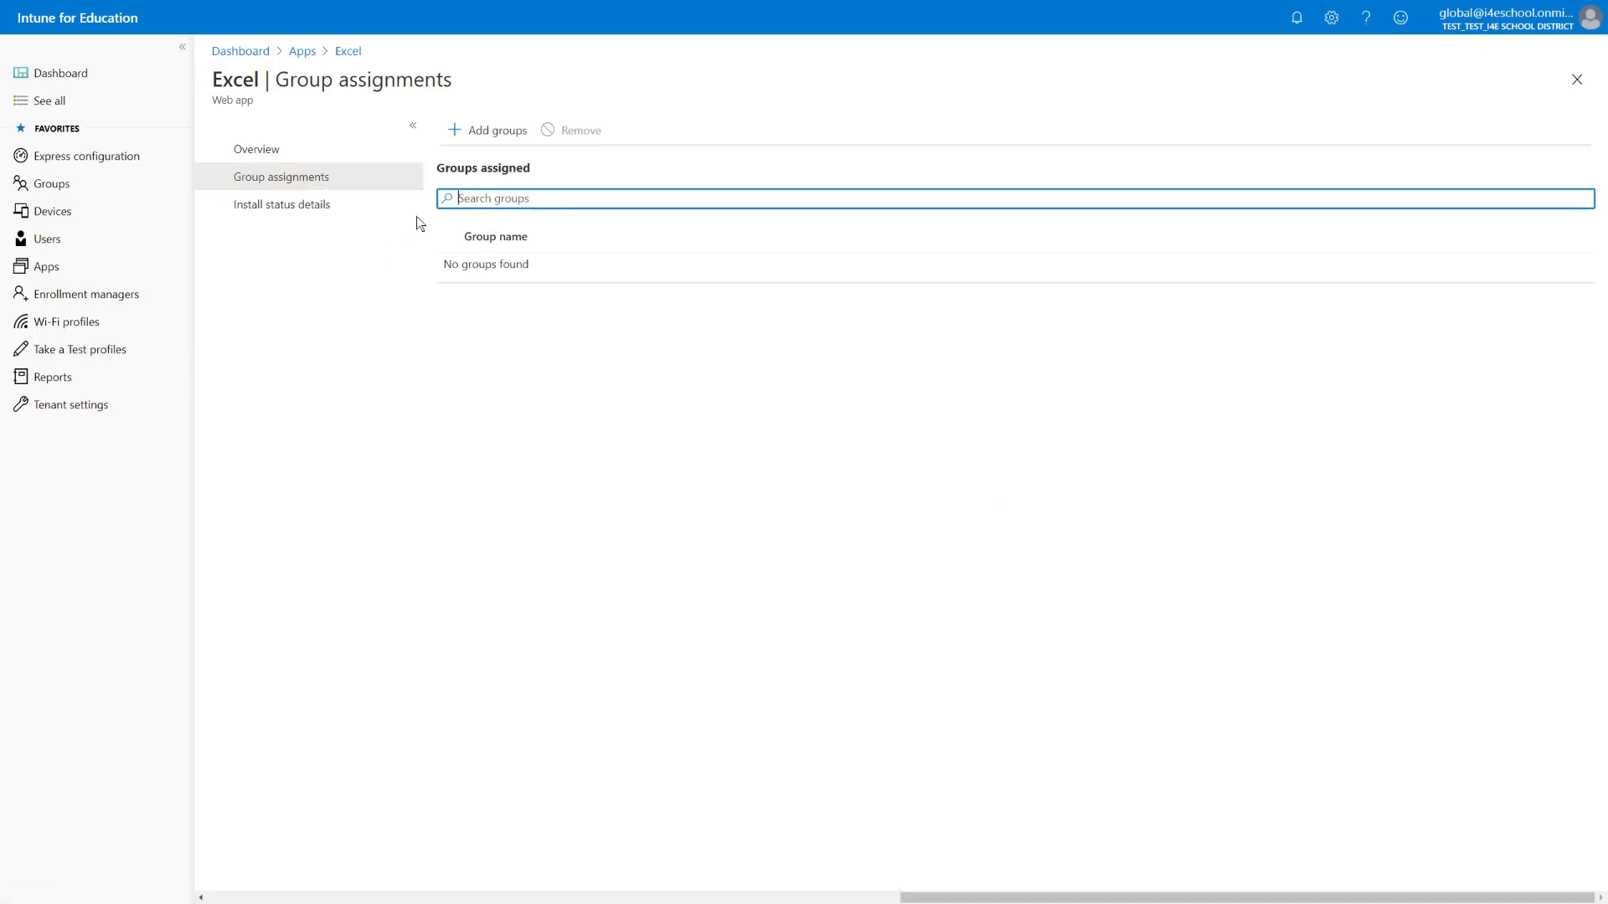
Pick All Devices, All Users, All Teachers and All Students, remove two, then cancel unassigned
click(488, 132)
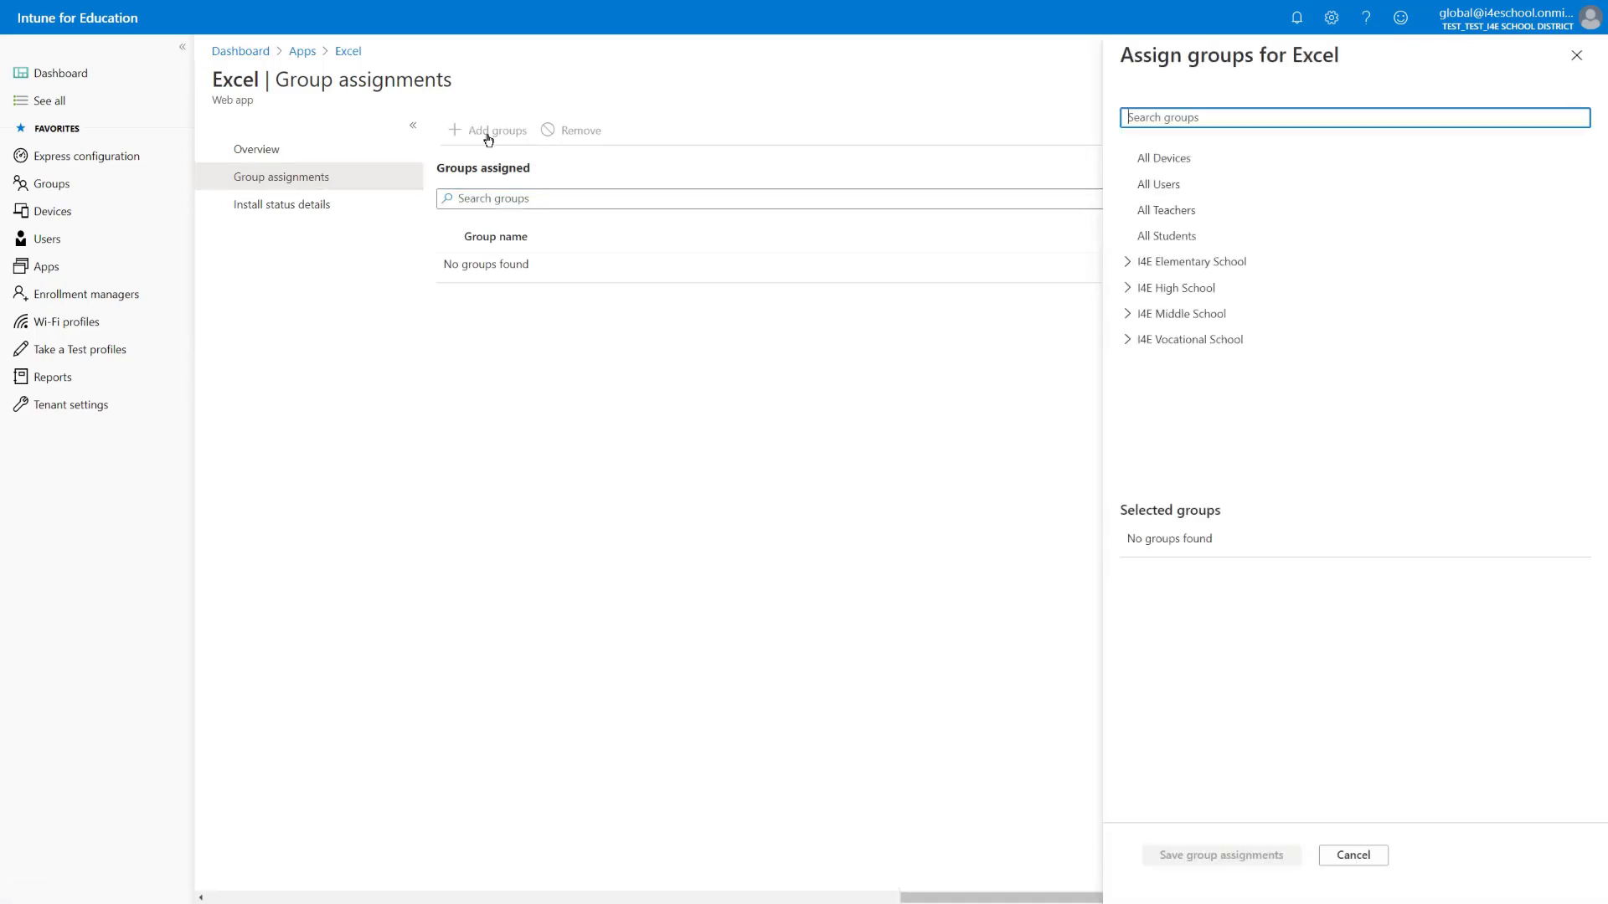
click(1153, 157)
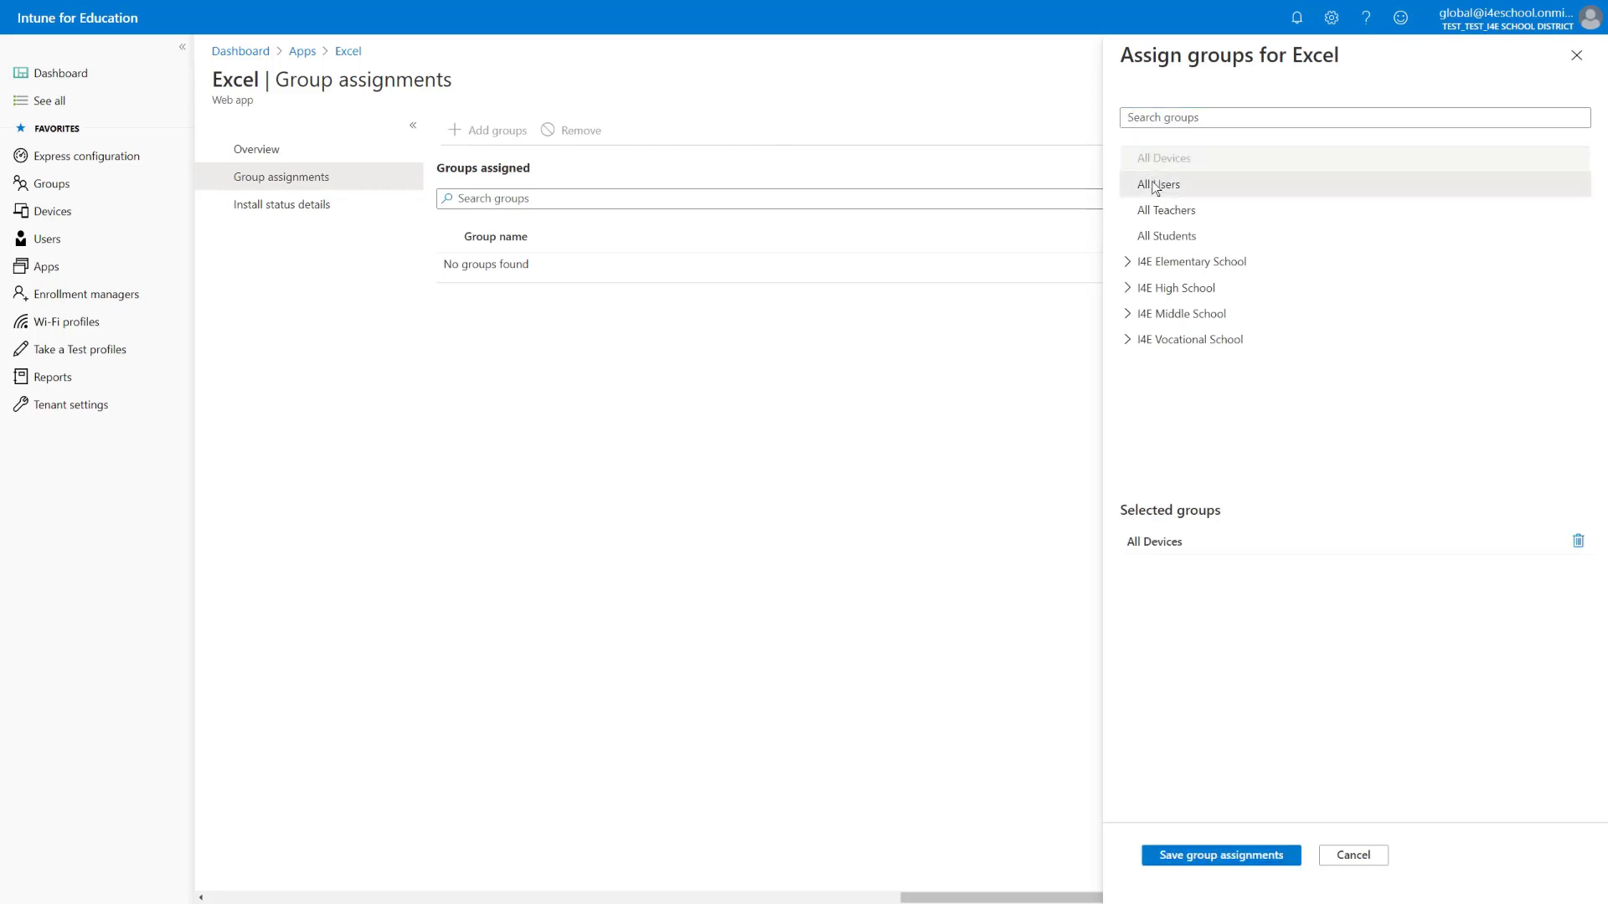
click(1156, 186)
click(1156, 211)
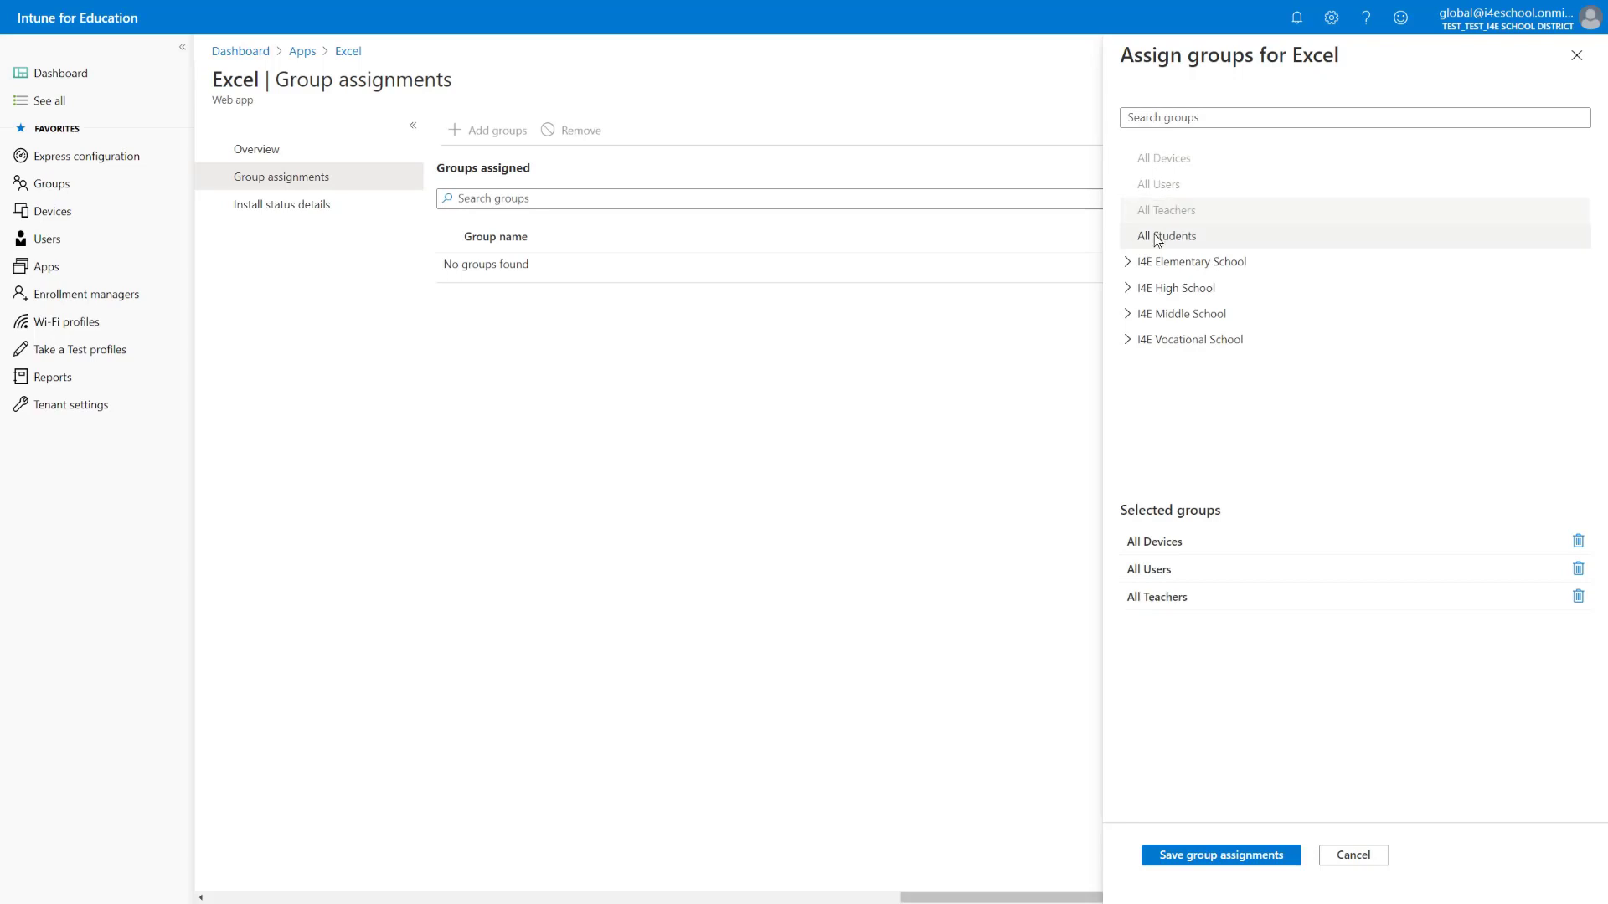
click(1156, 235)
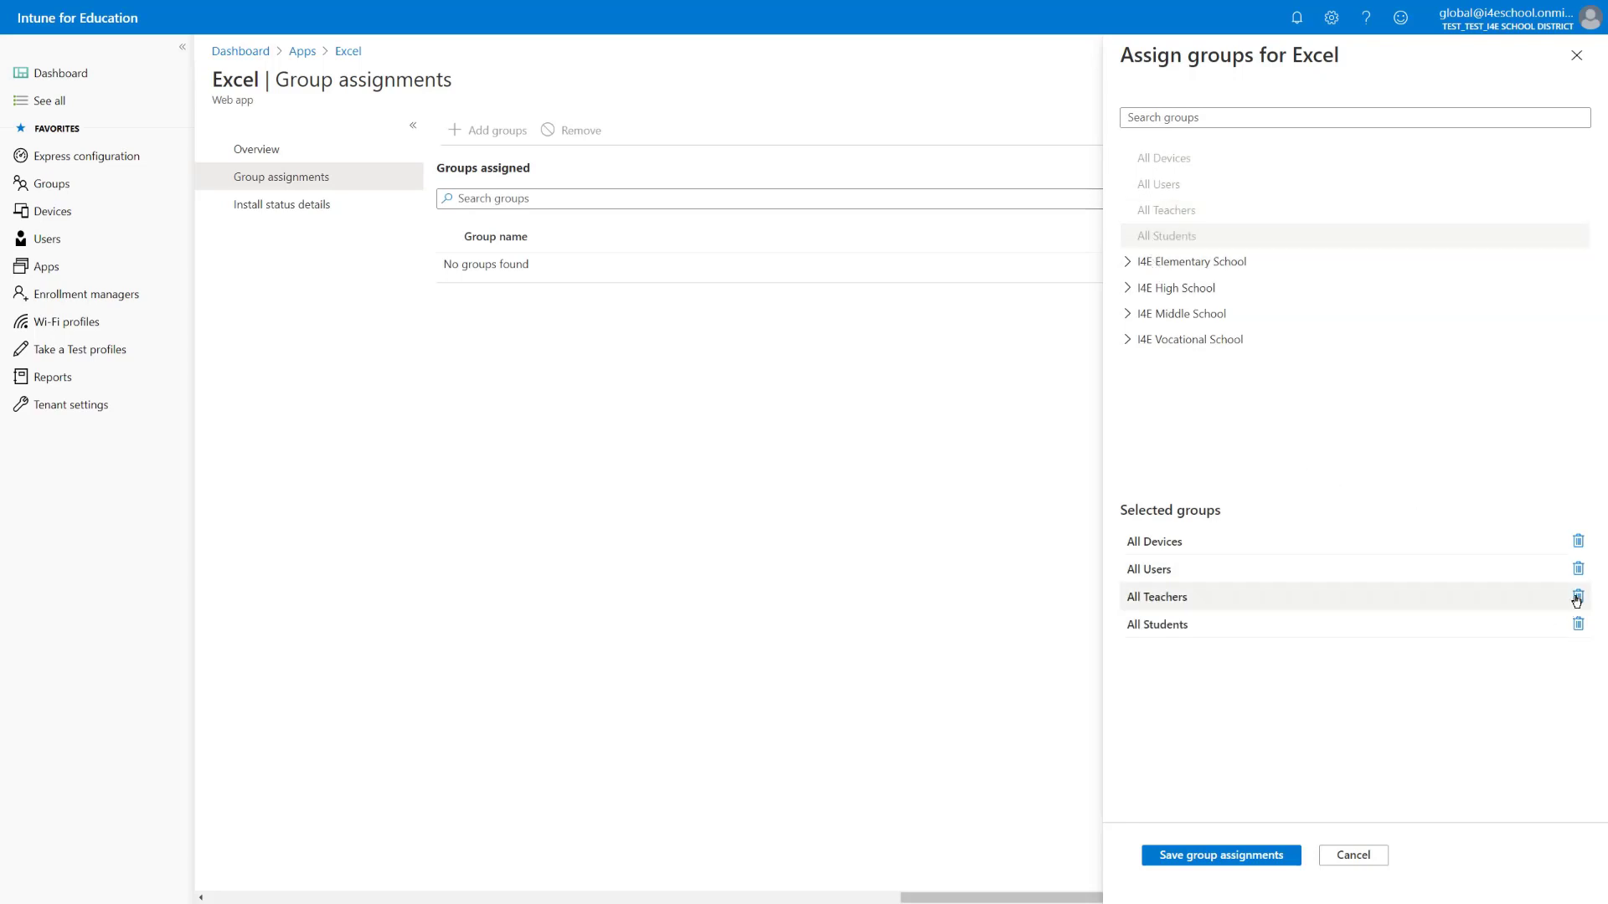
click(1579, 543)
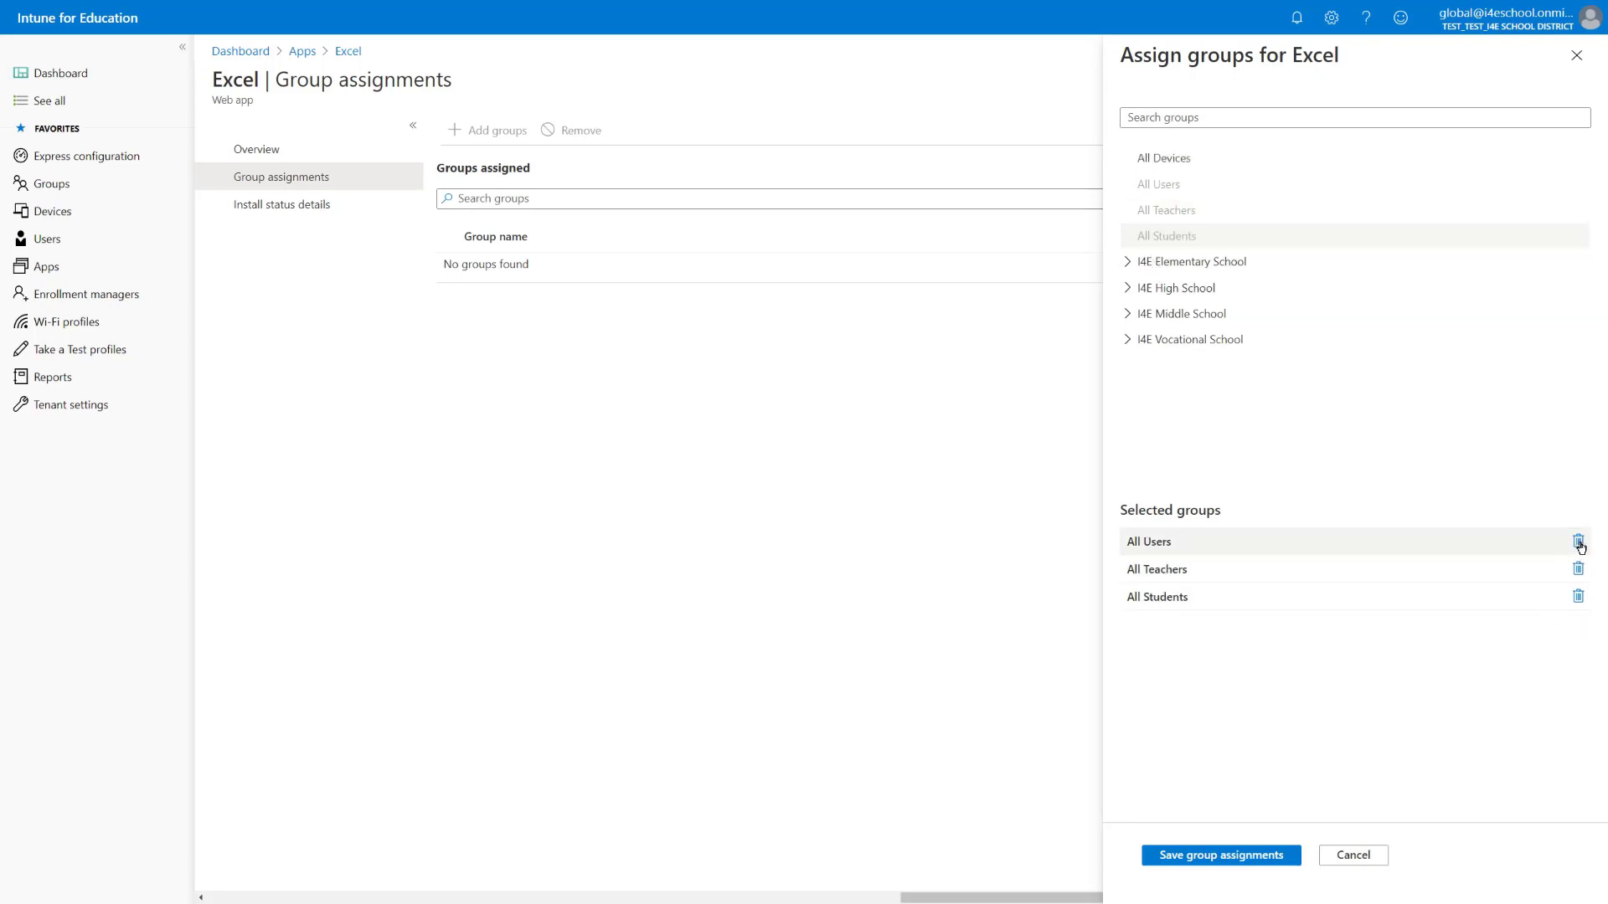
click(1579, 543)
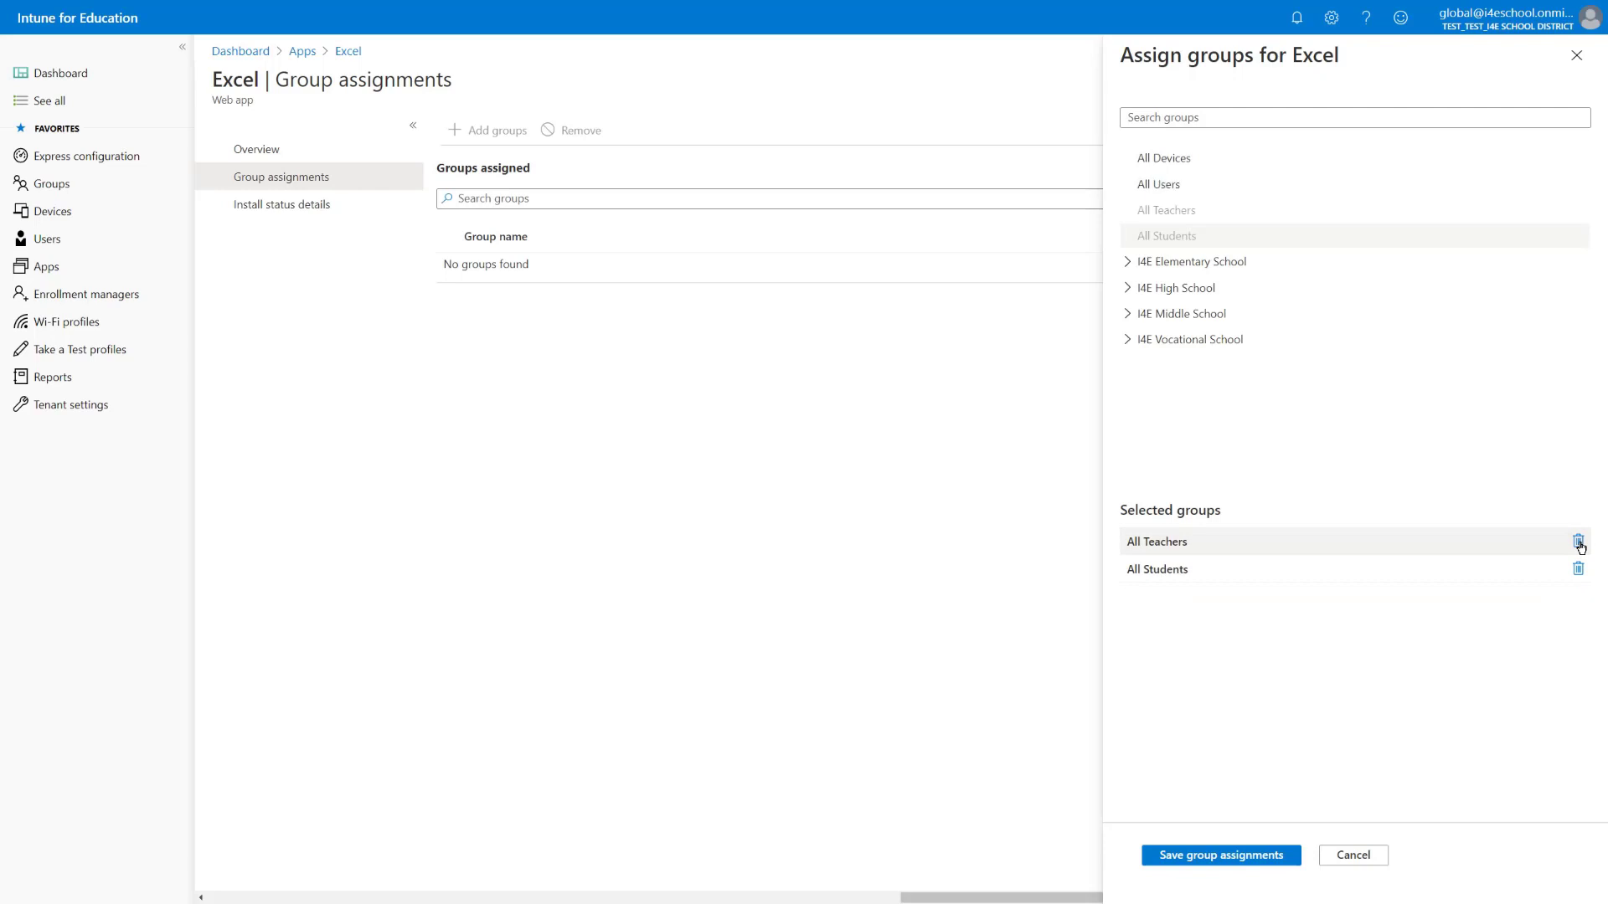
click(1210, 865)
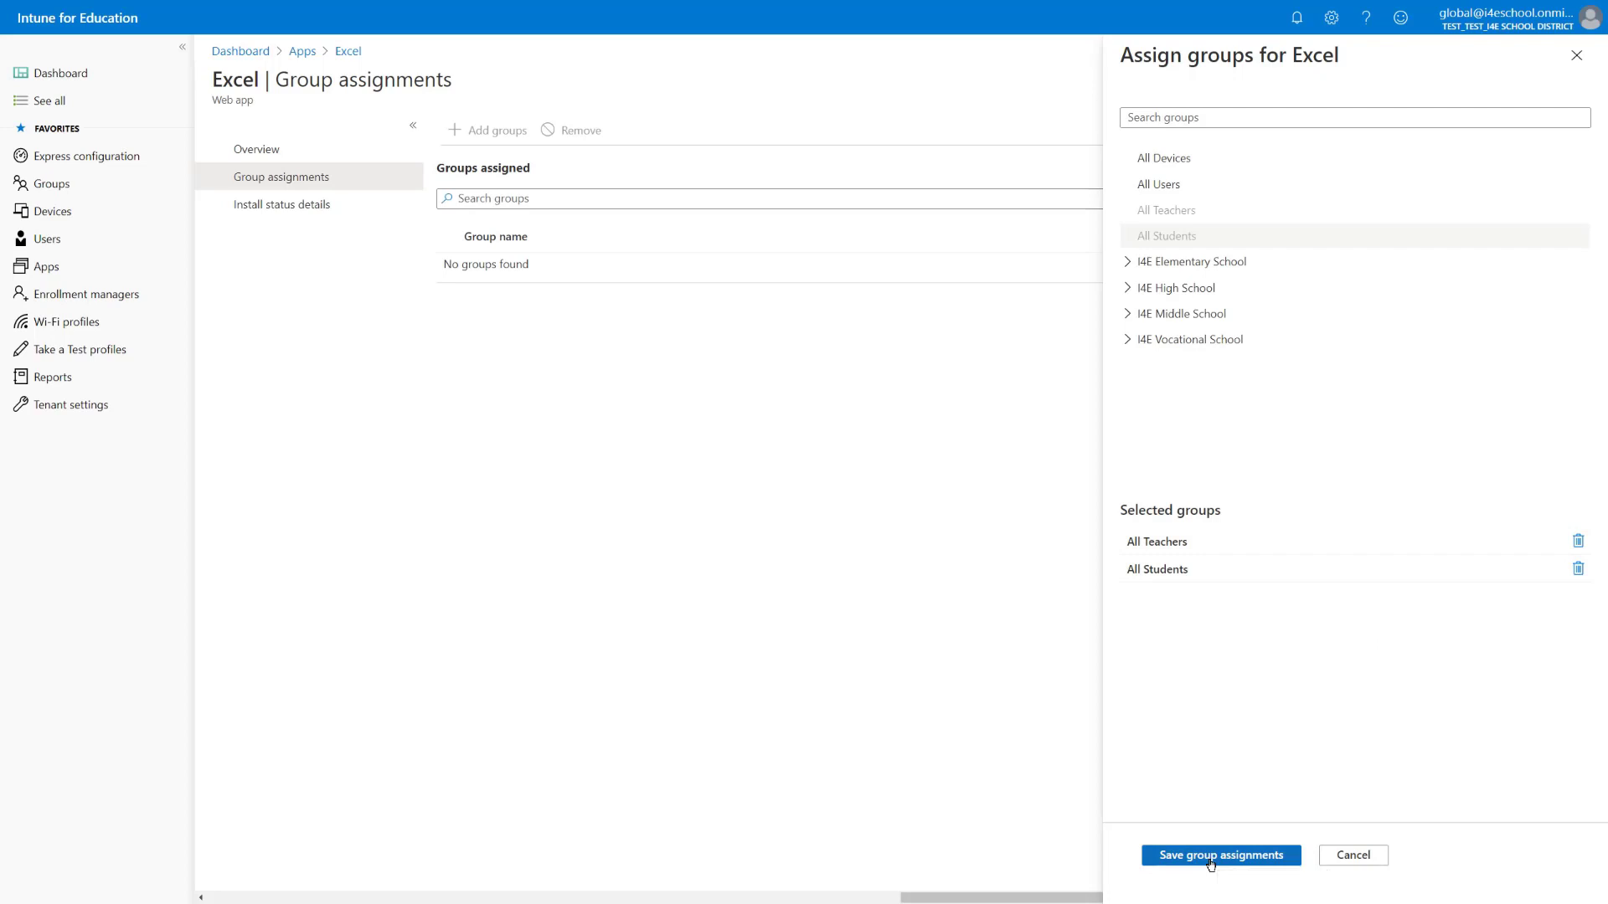
click(1350, 854)
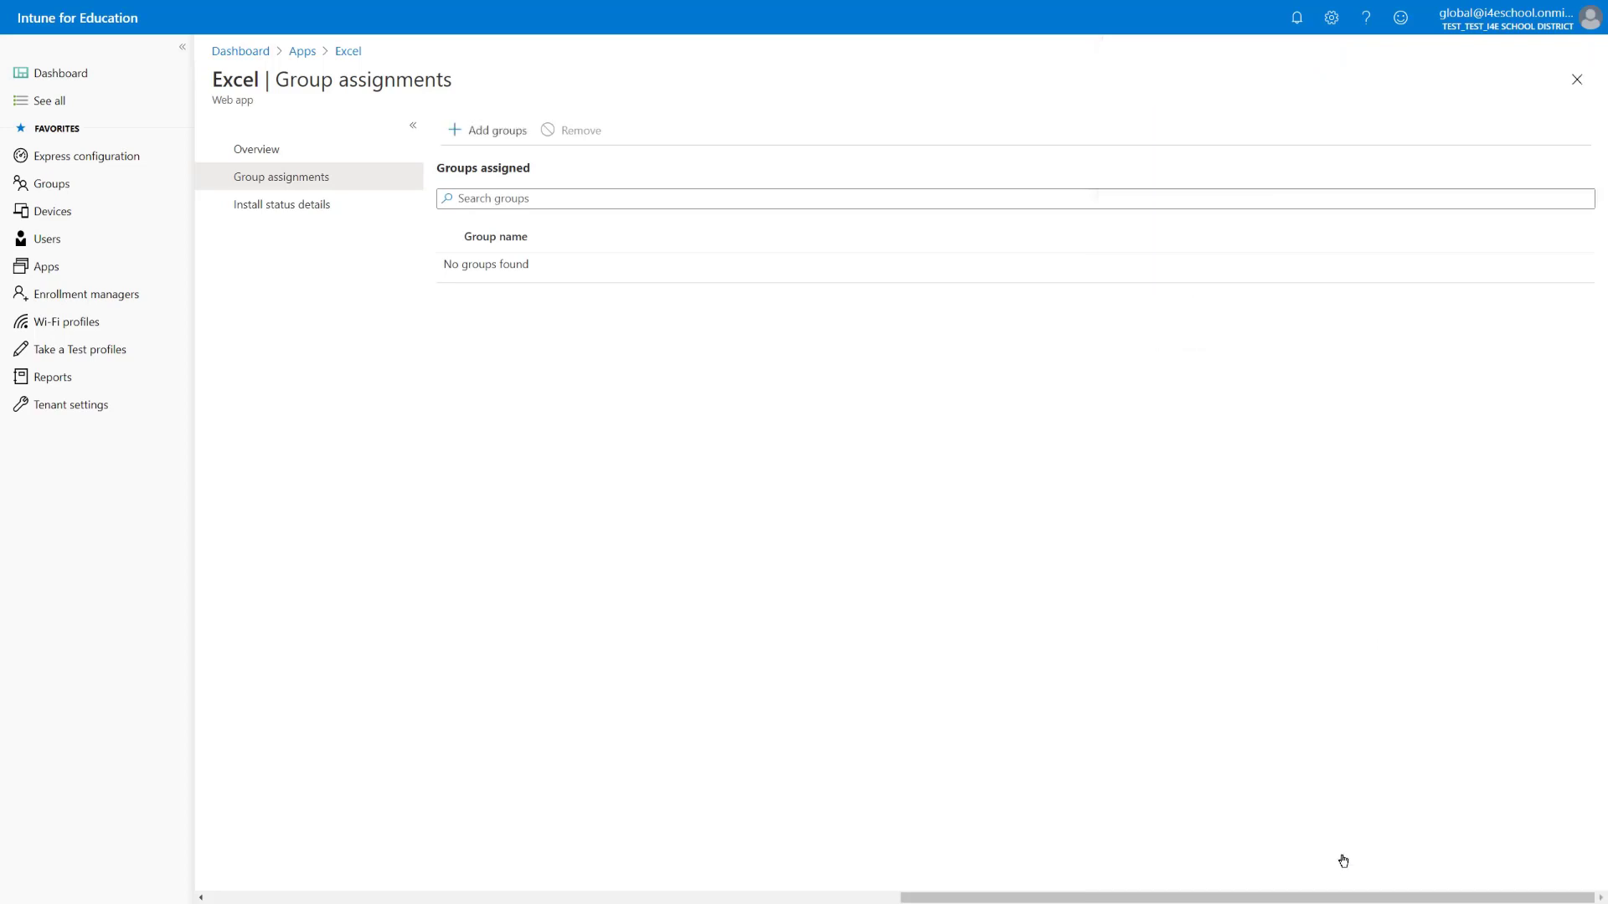
click(304, 53)
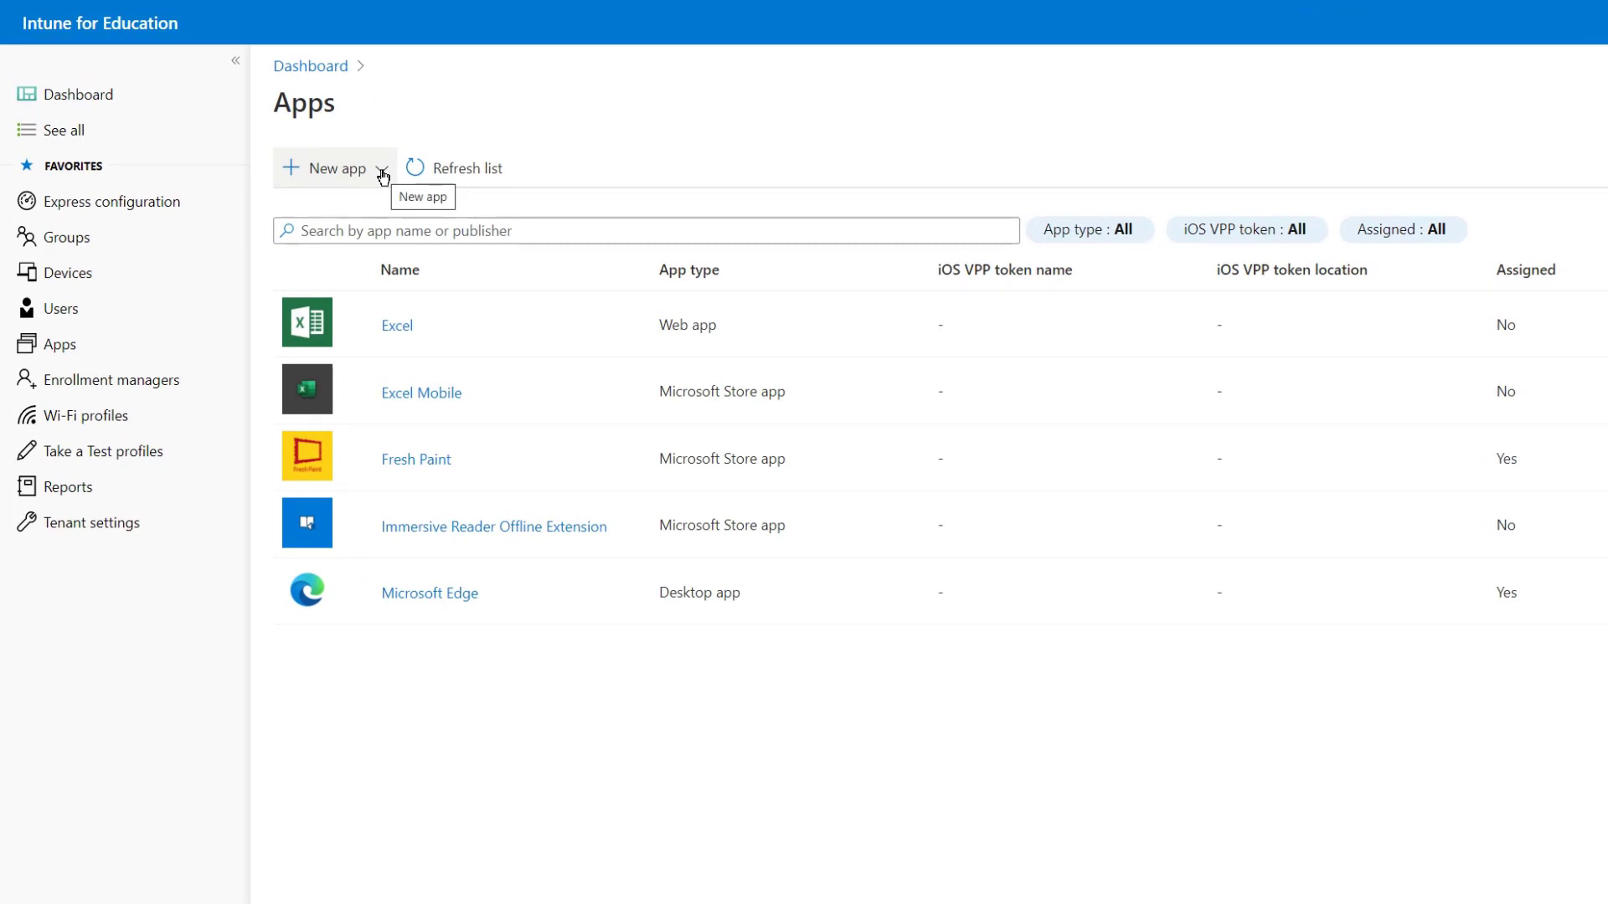
Start a new web app from the New app dropdown on the Apps page
click(382, 174)
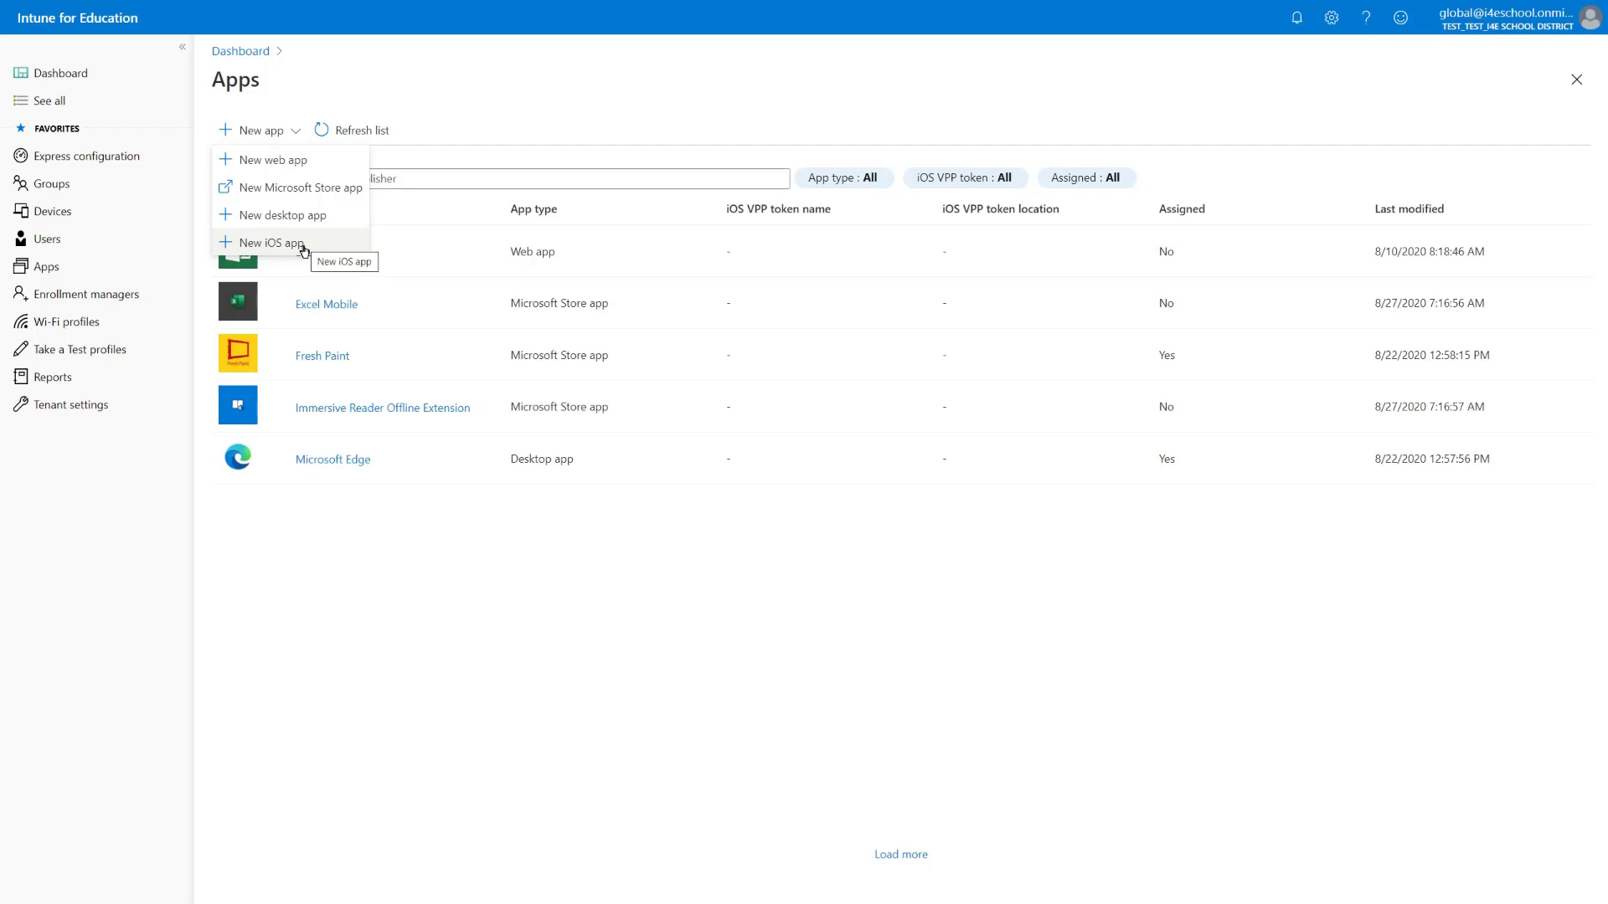
click(301, 160)
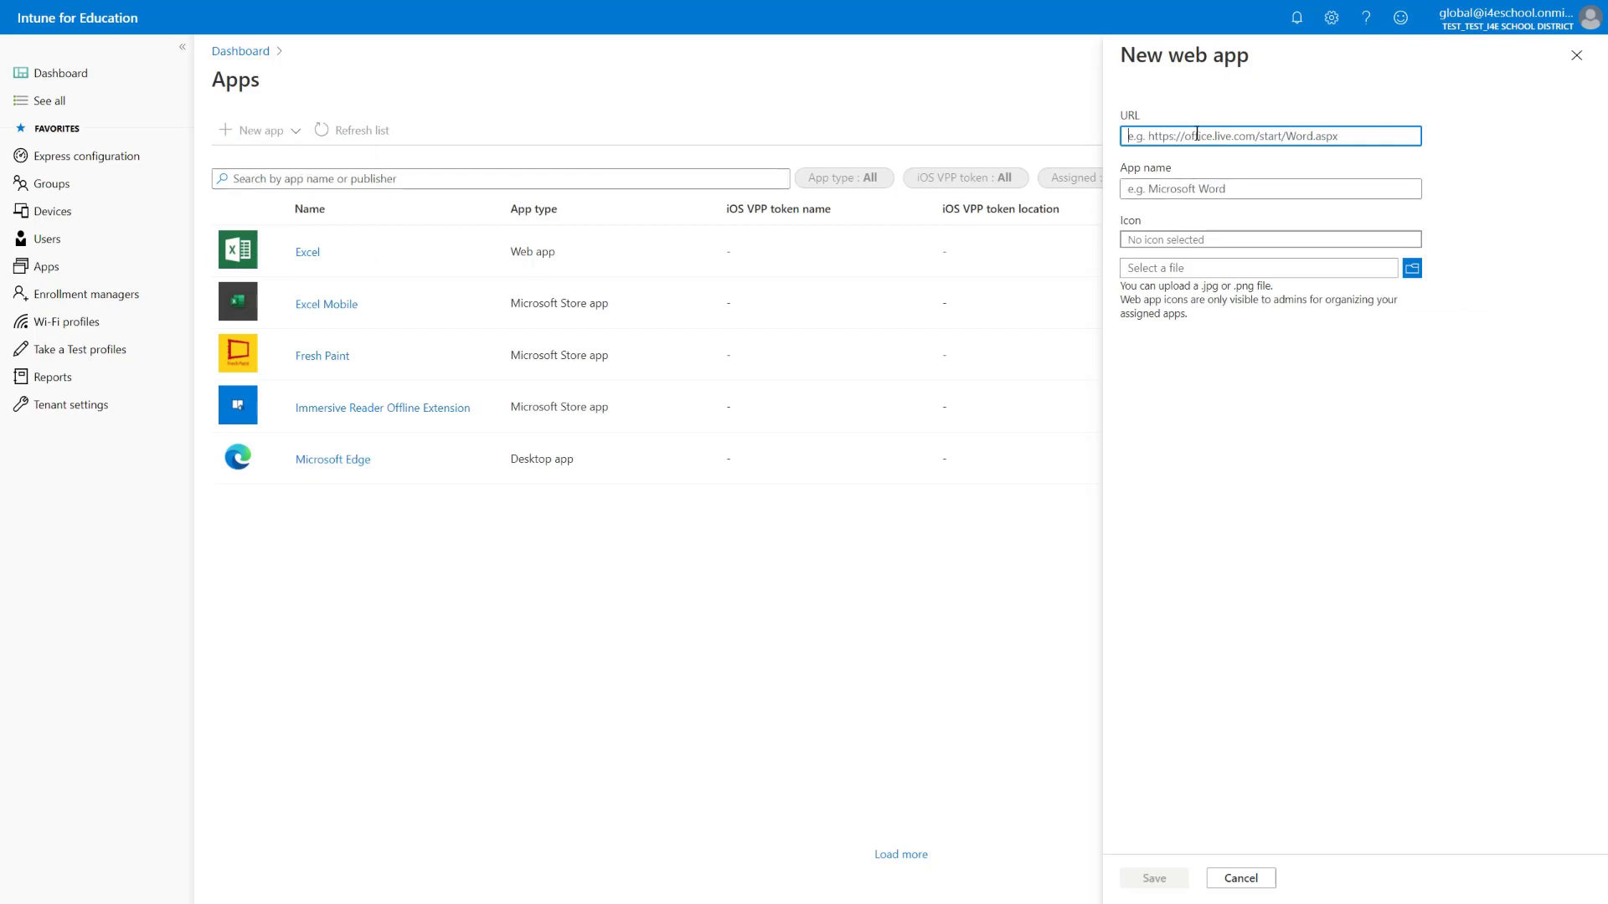
text(https://wikipedia.org)
click(1199, 190)
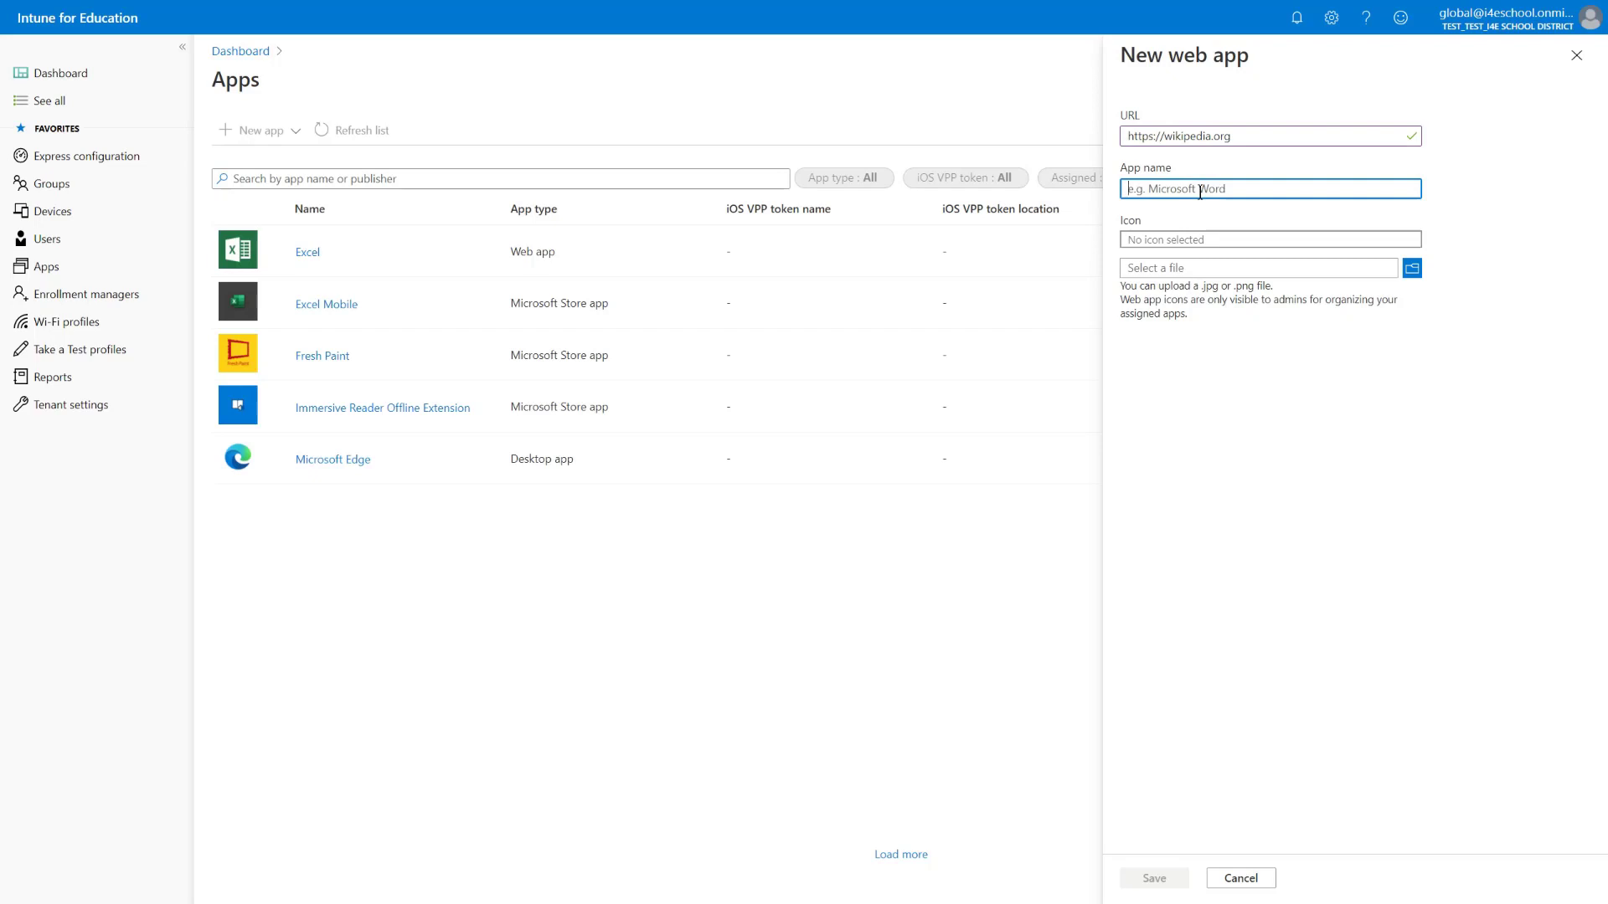
text(Wikipedia)
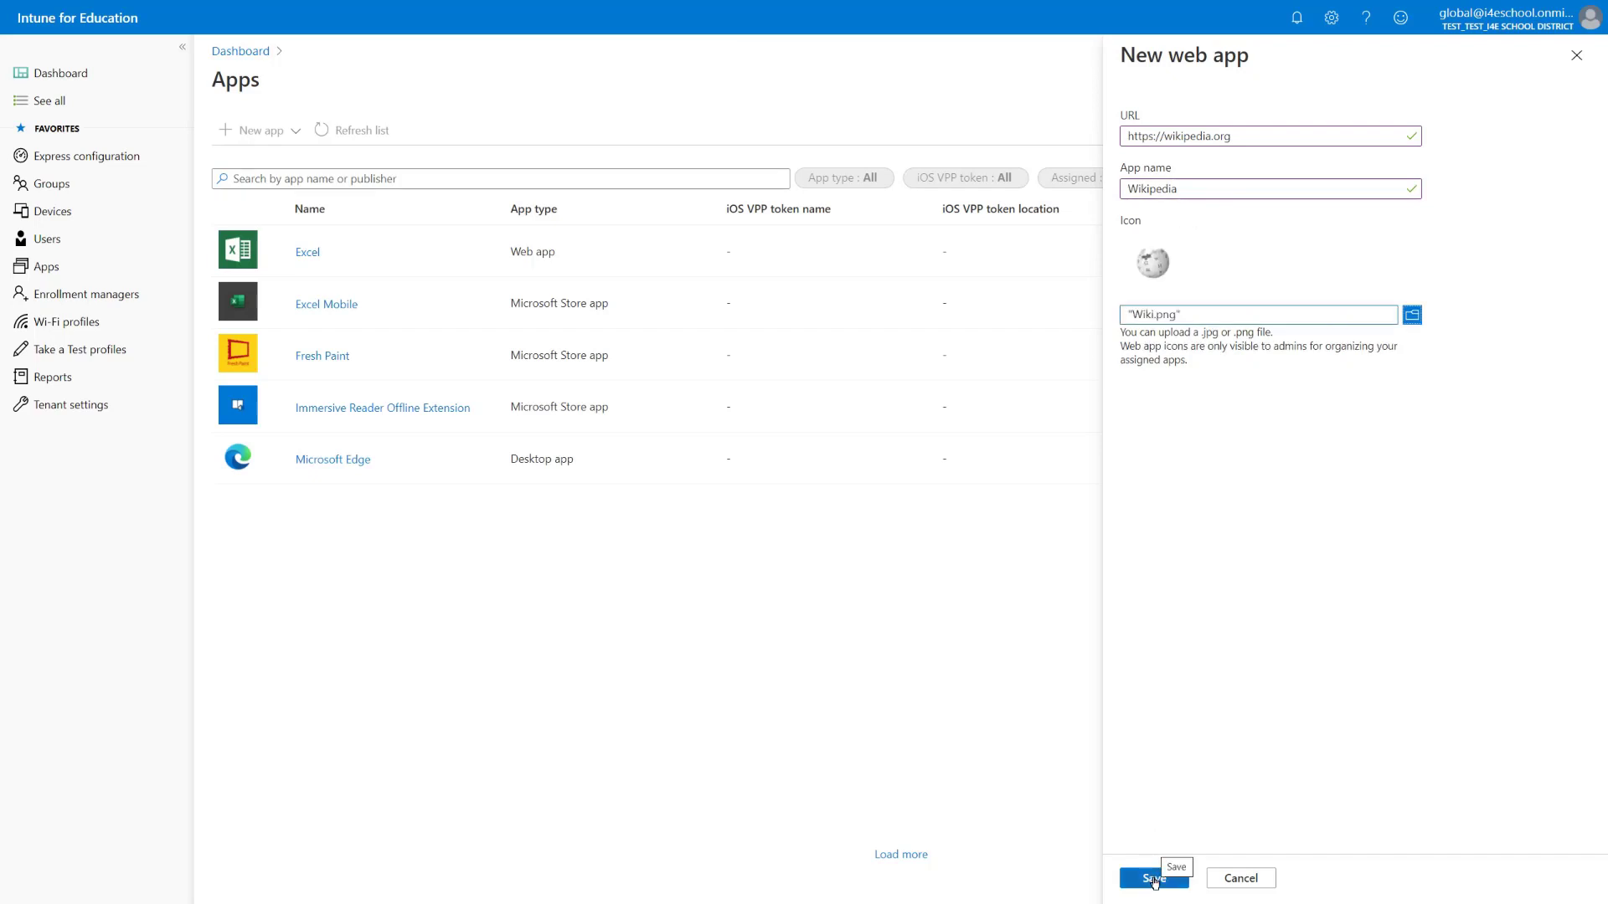
click(1153, 879)
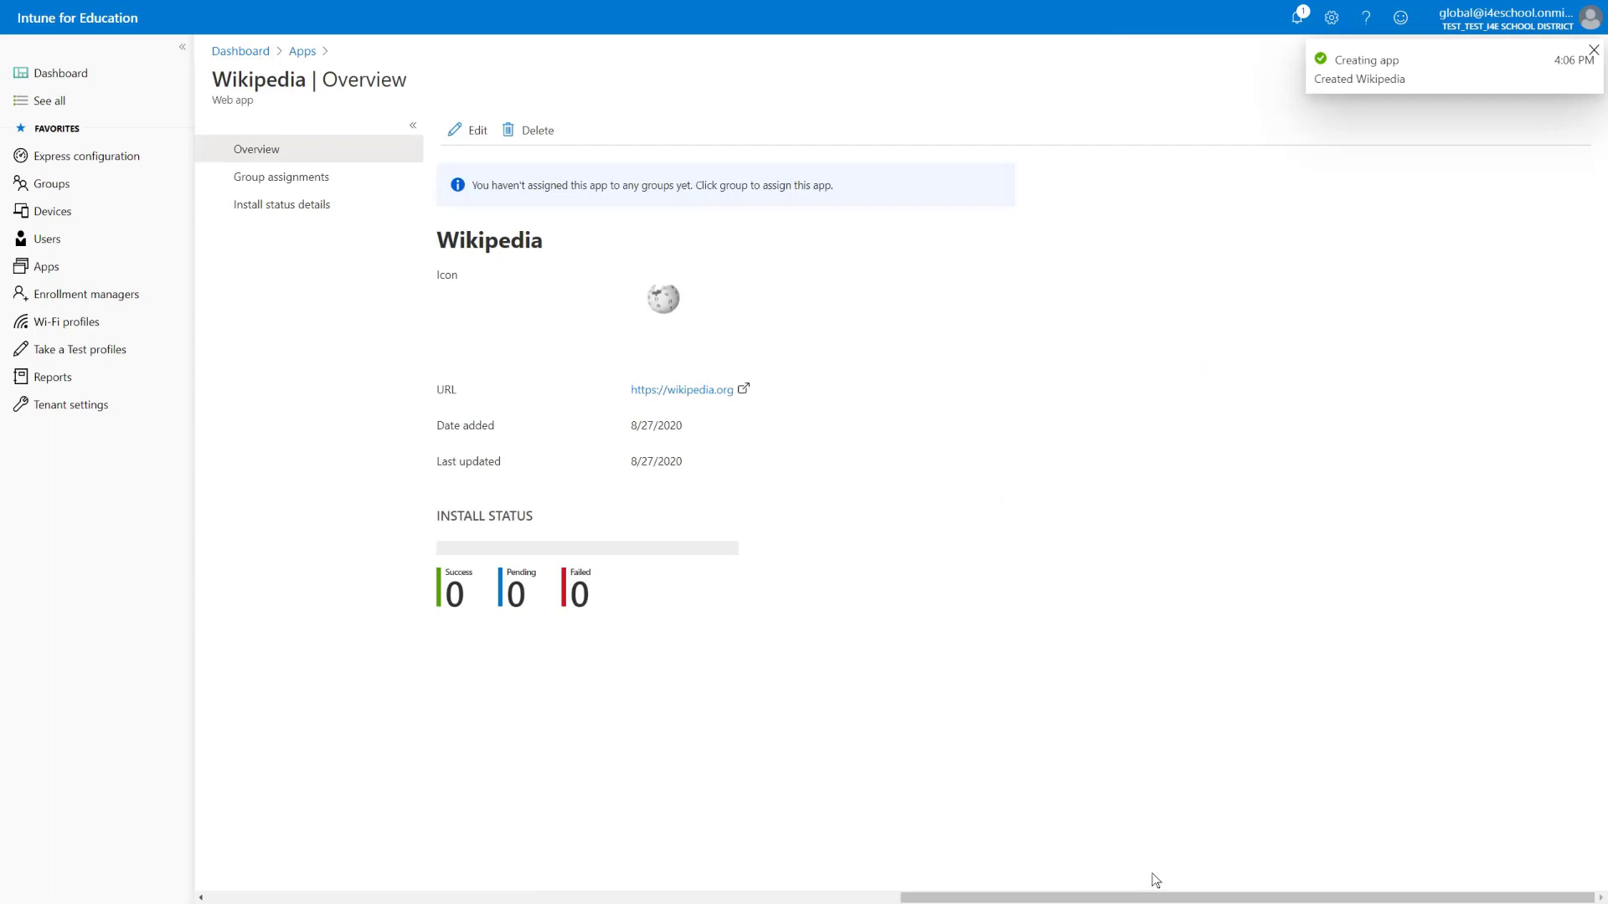
Assign the Wikipedia web app to the All Devices group
click(310, 186)
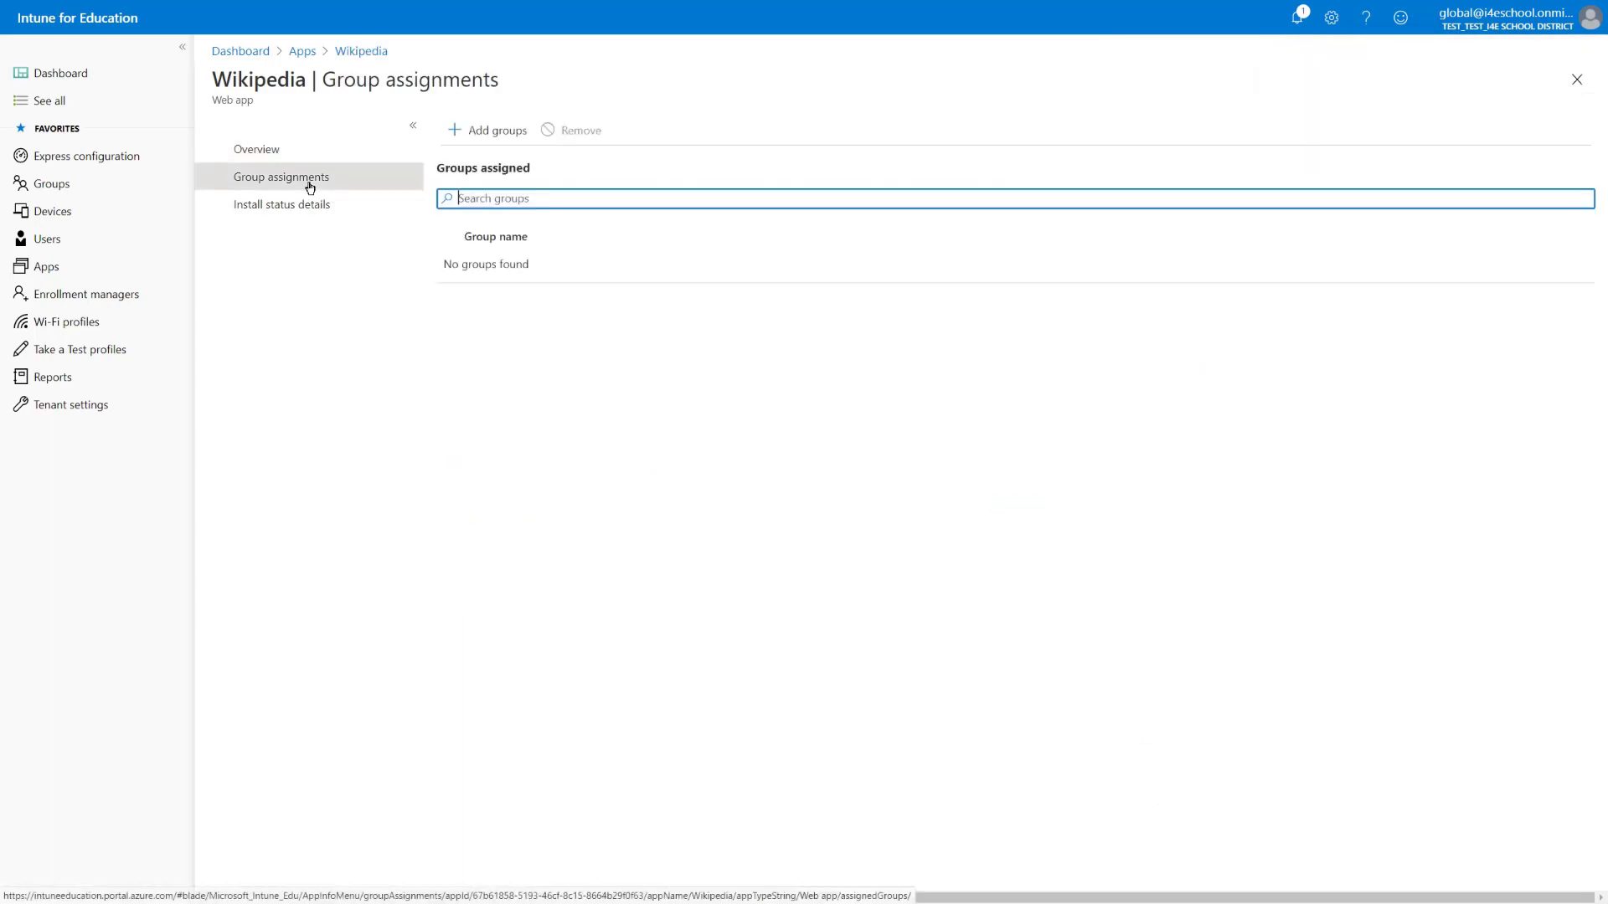
click(494, 133)
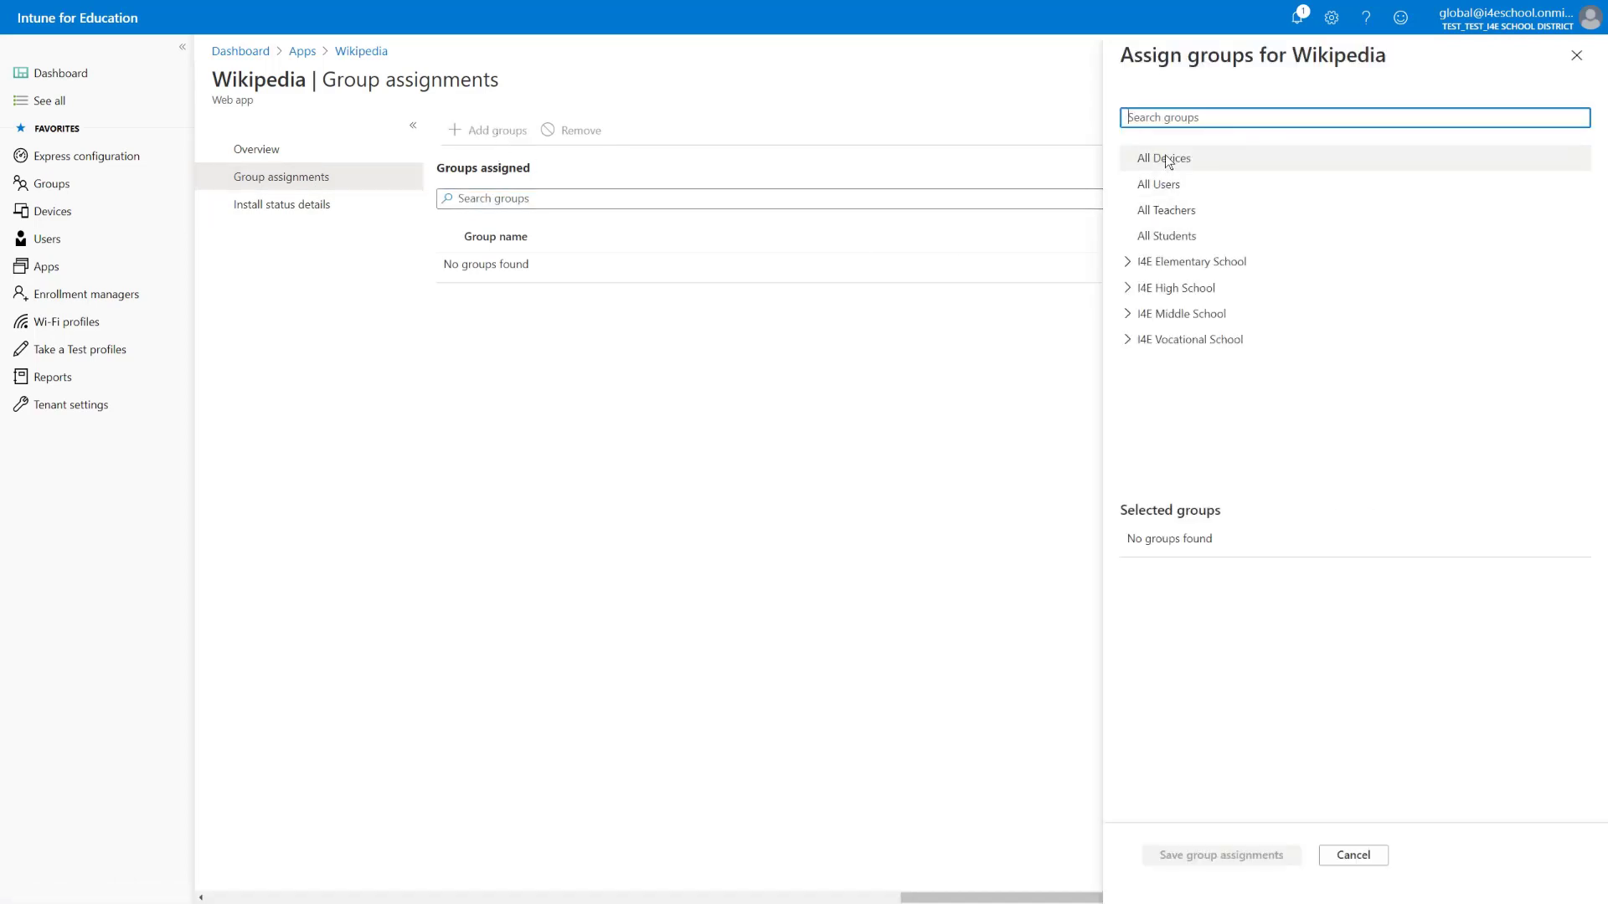
click(1164, 156)
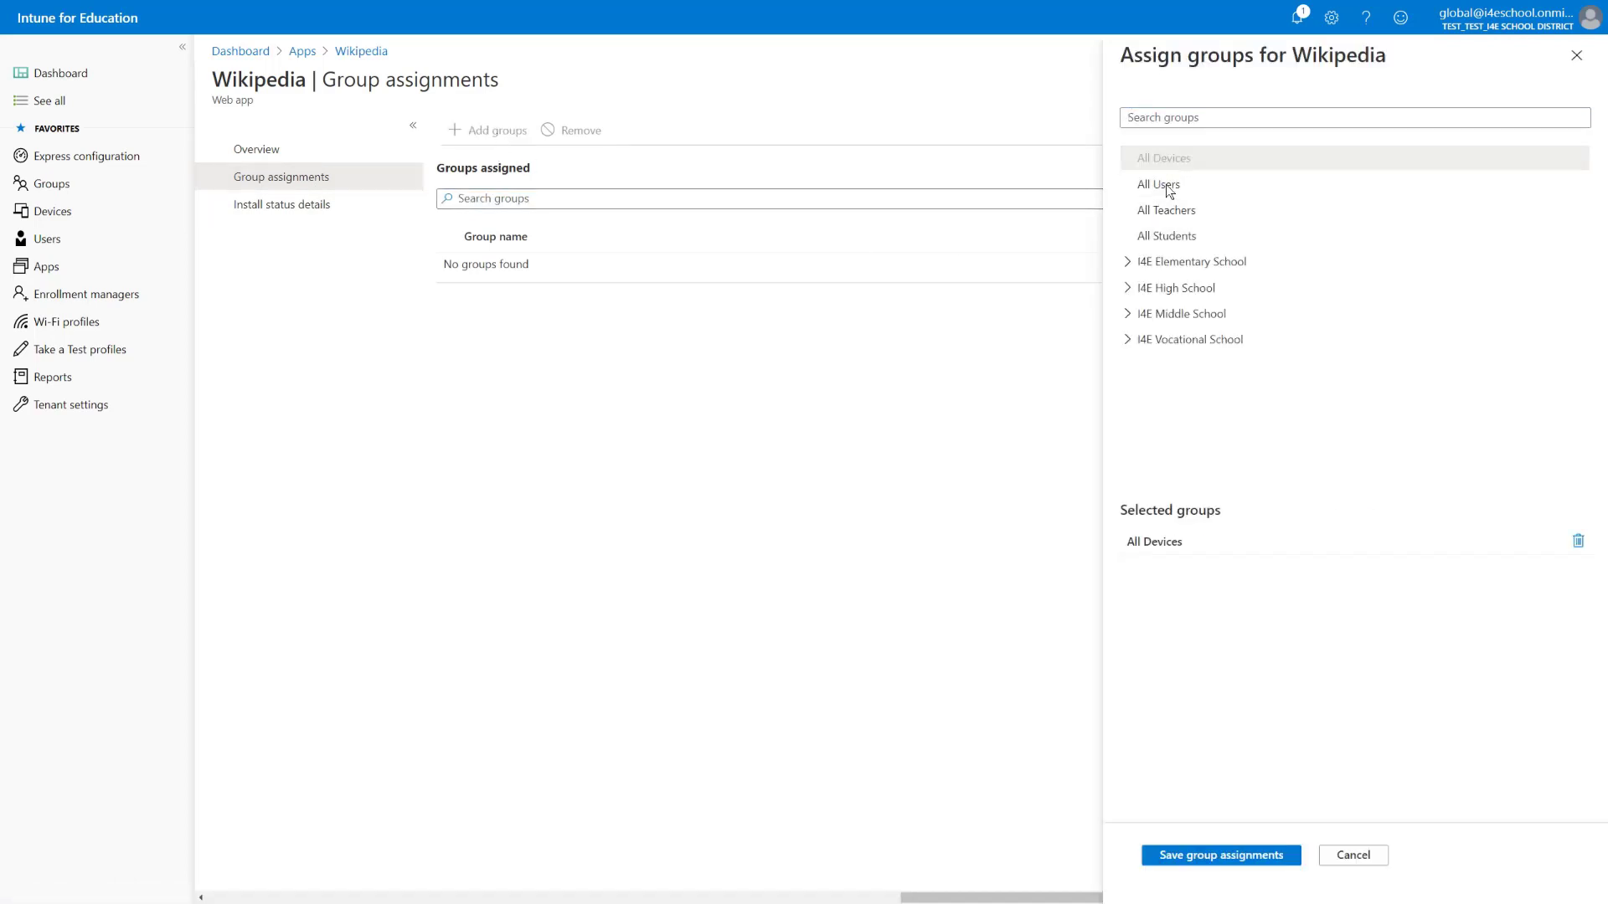
click(1254, 855)
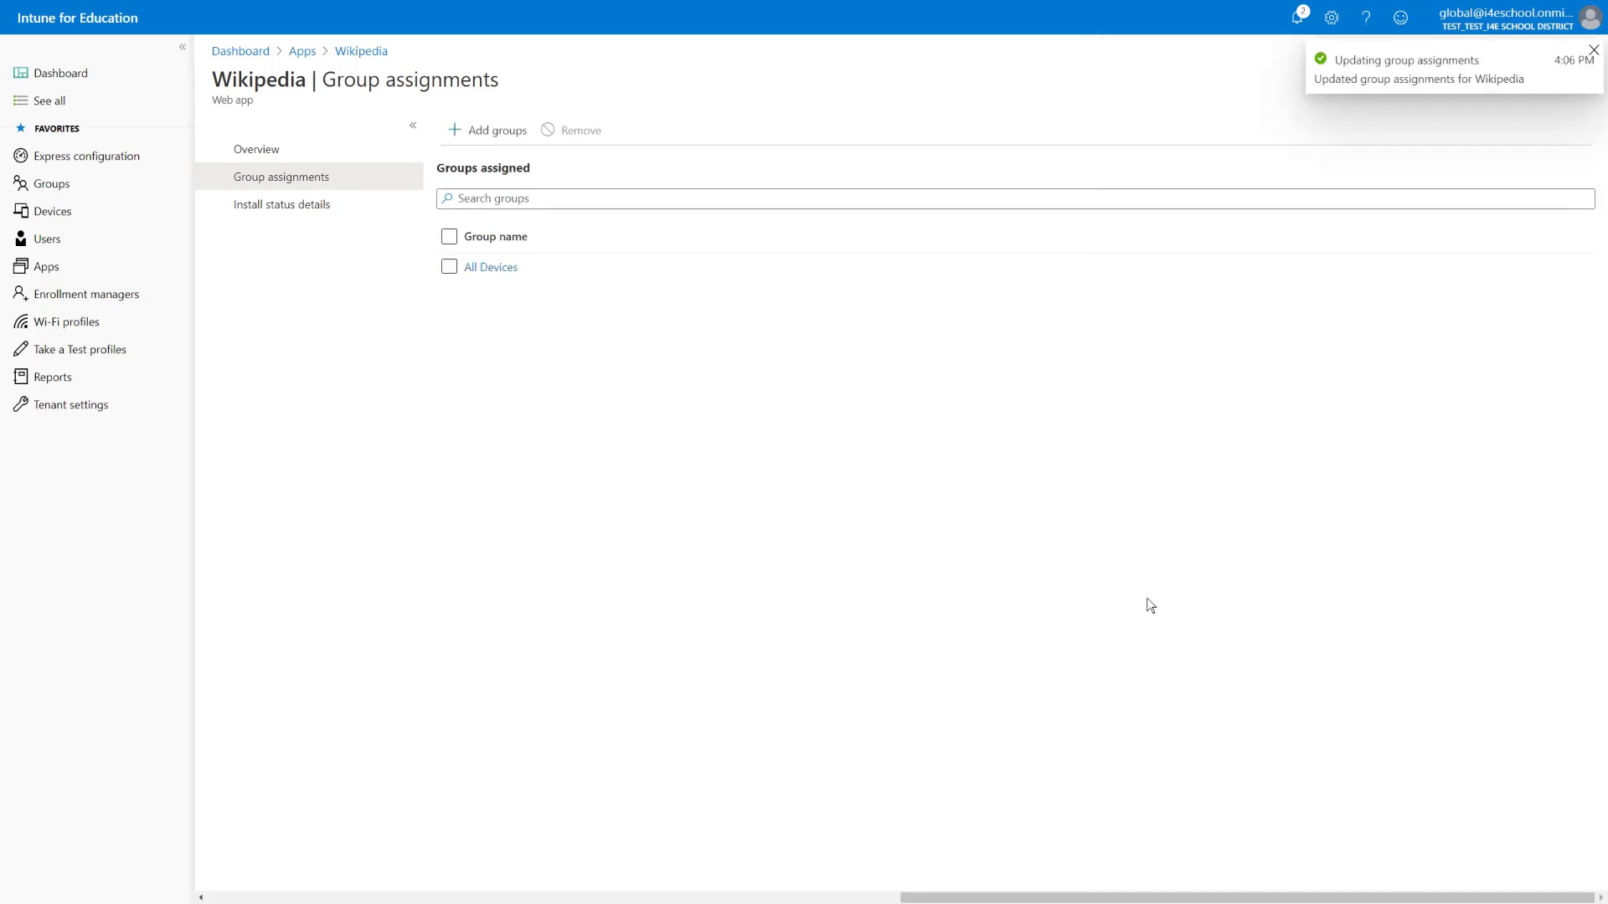
From the Apps list, choose New Microsoft Store app to open the store
click(299, 52)
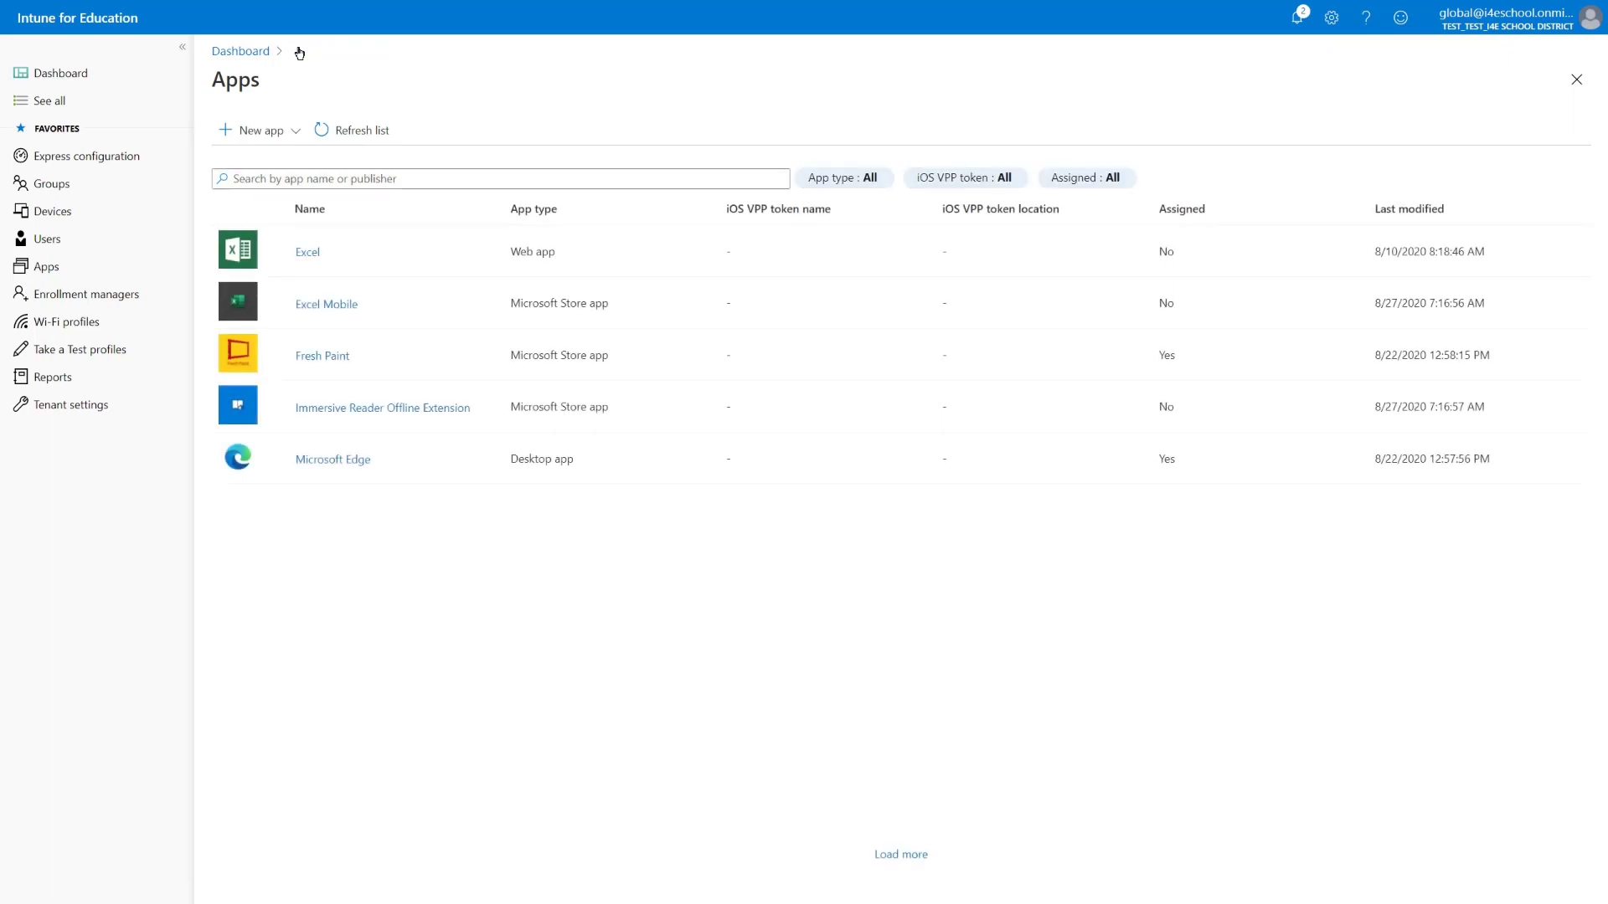
click(296, 134)
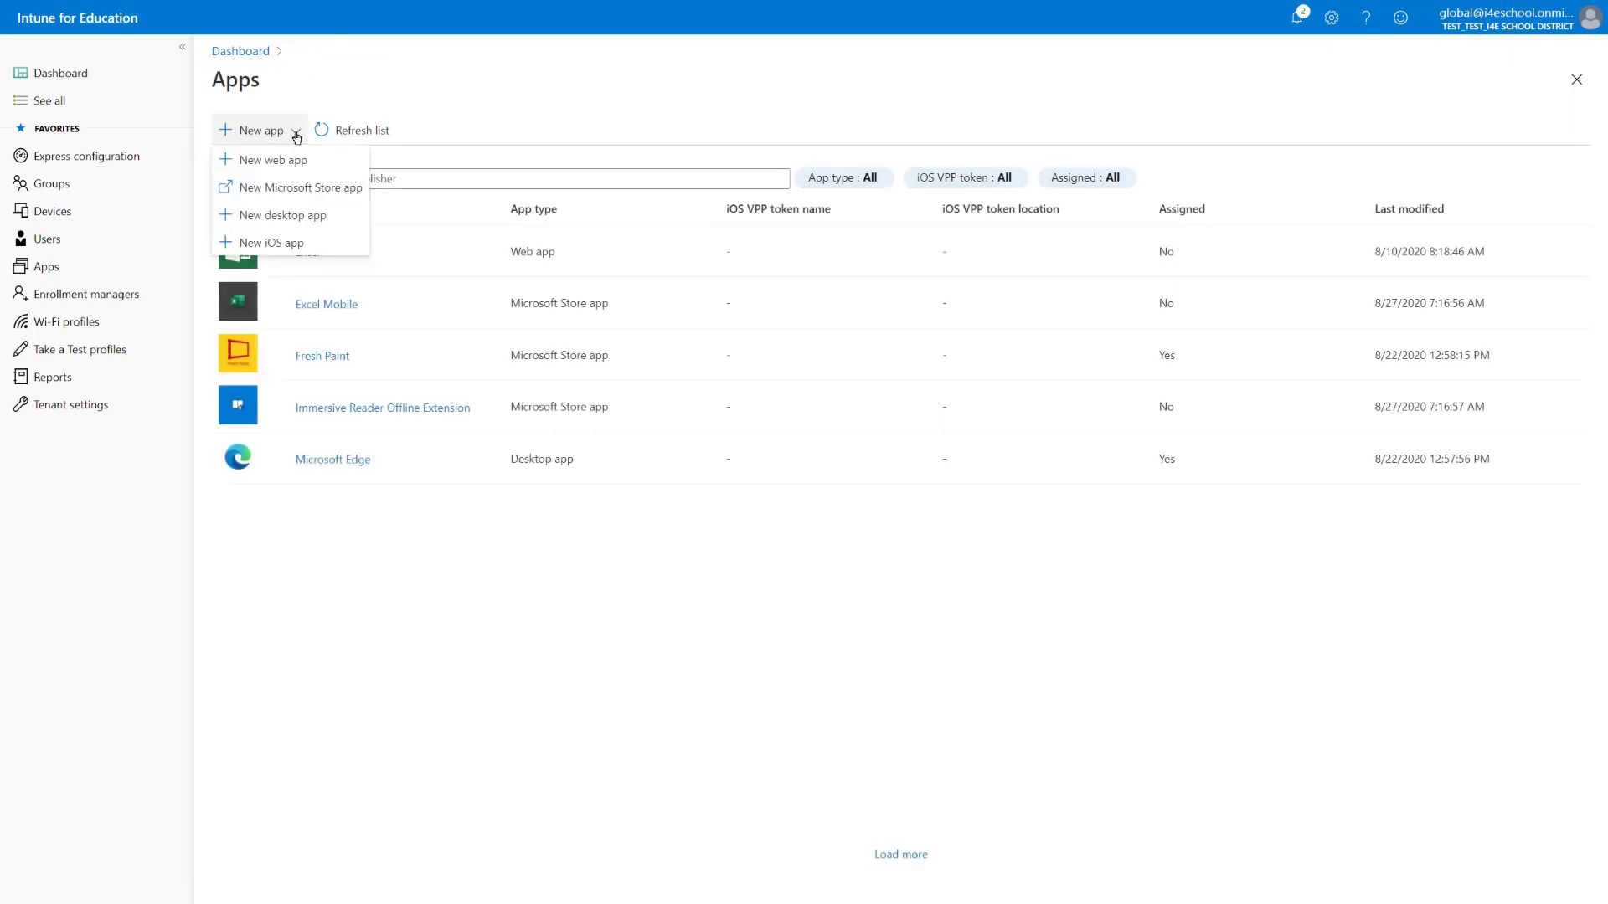
click(308, 191)
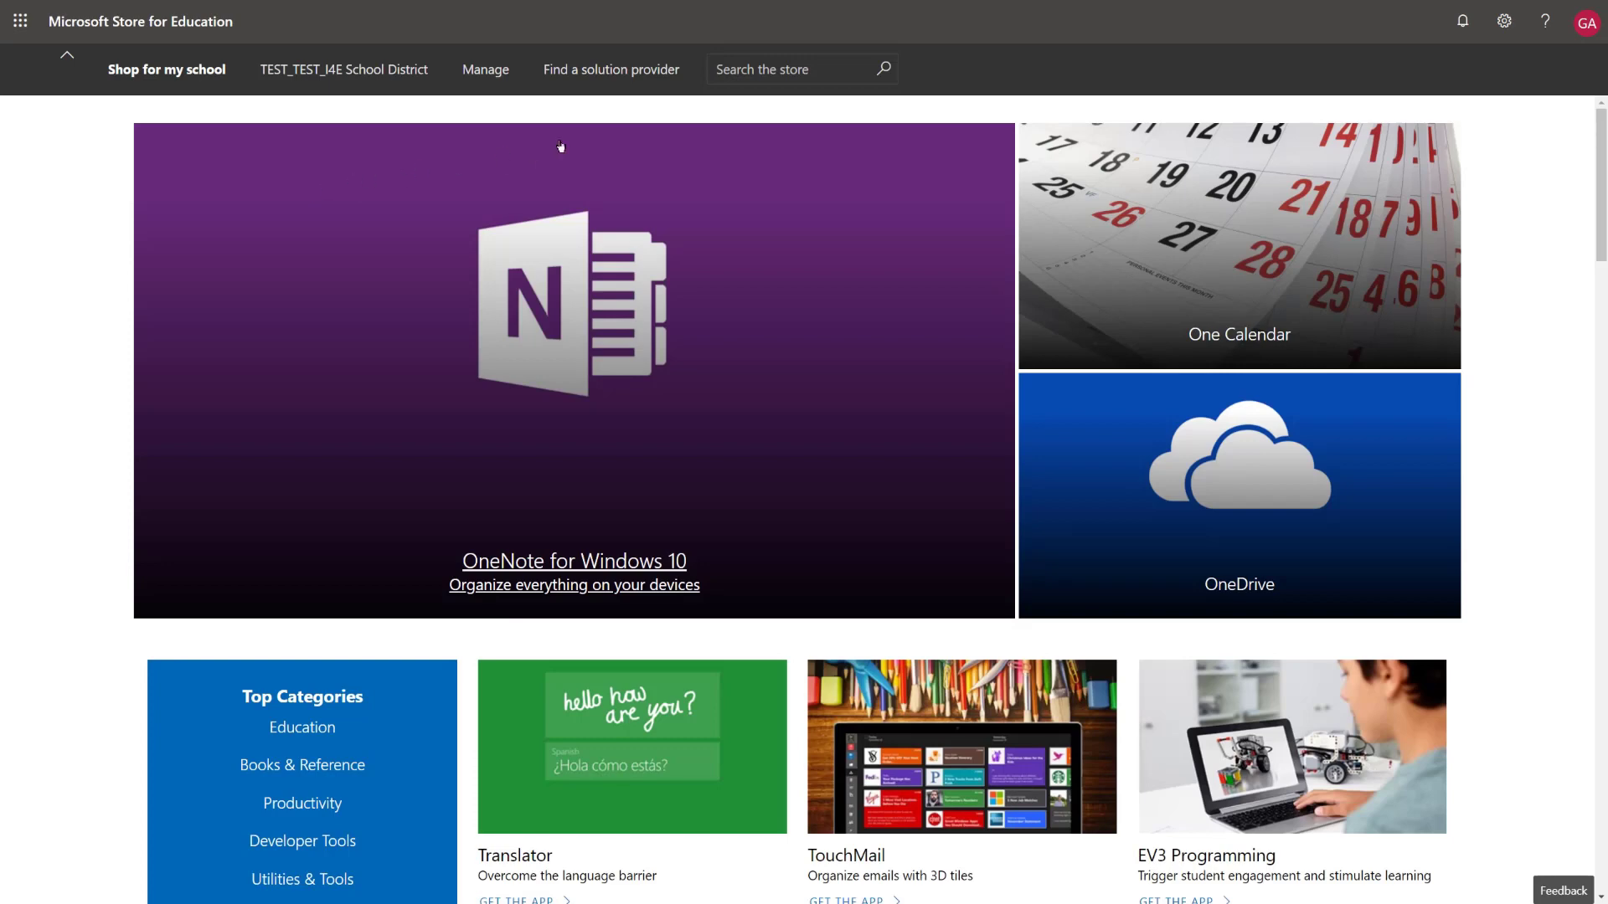
Search the store for Minecraft Education Edition and open its product page
click(753, 62)
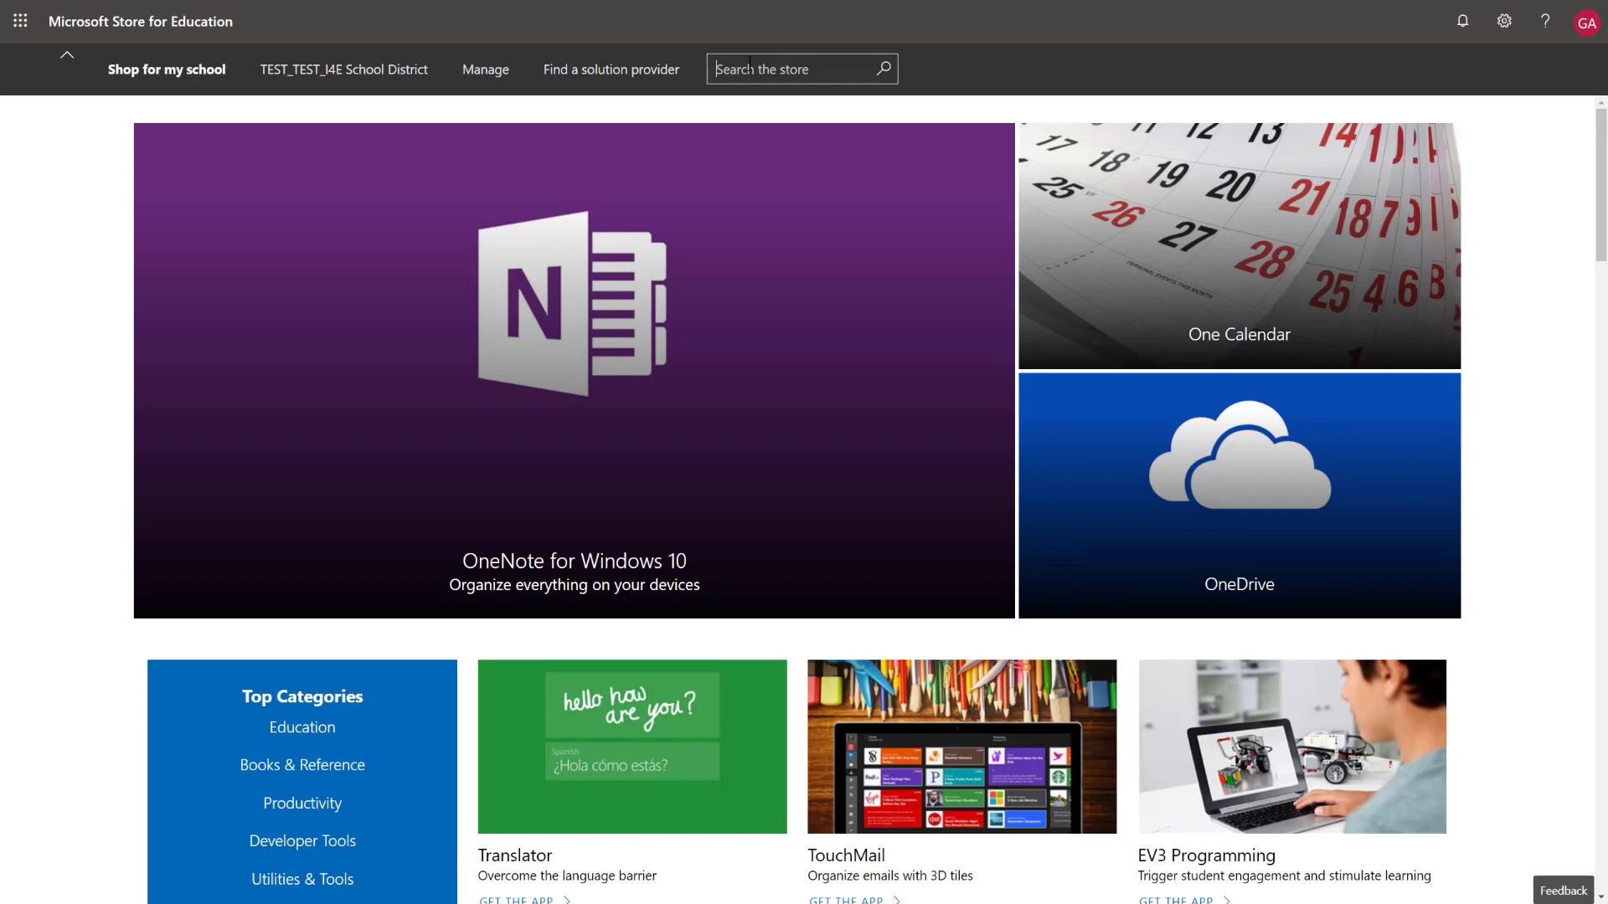
text(Minecraft Education Edition)
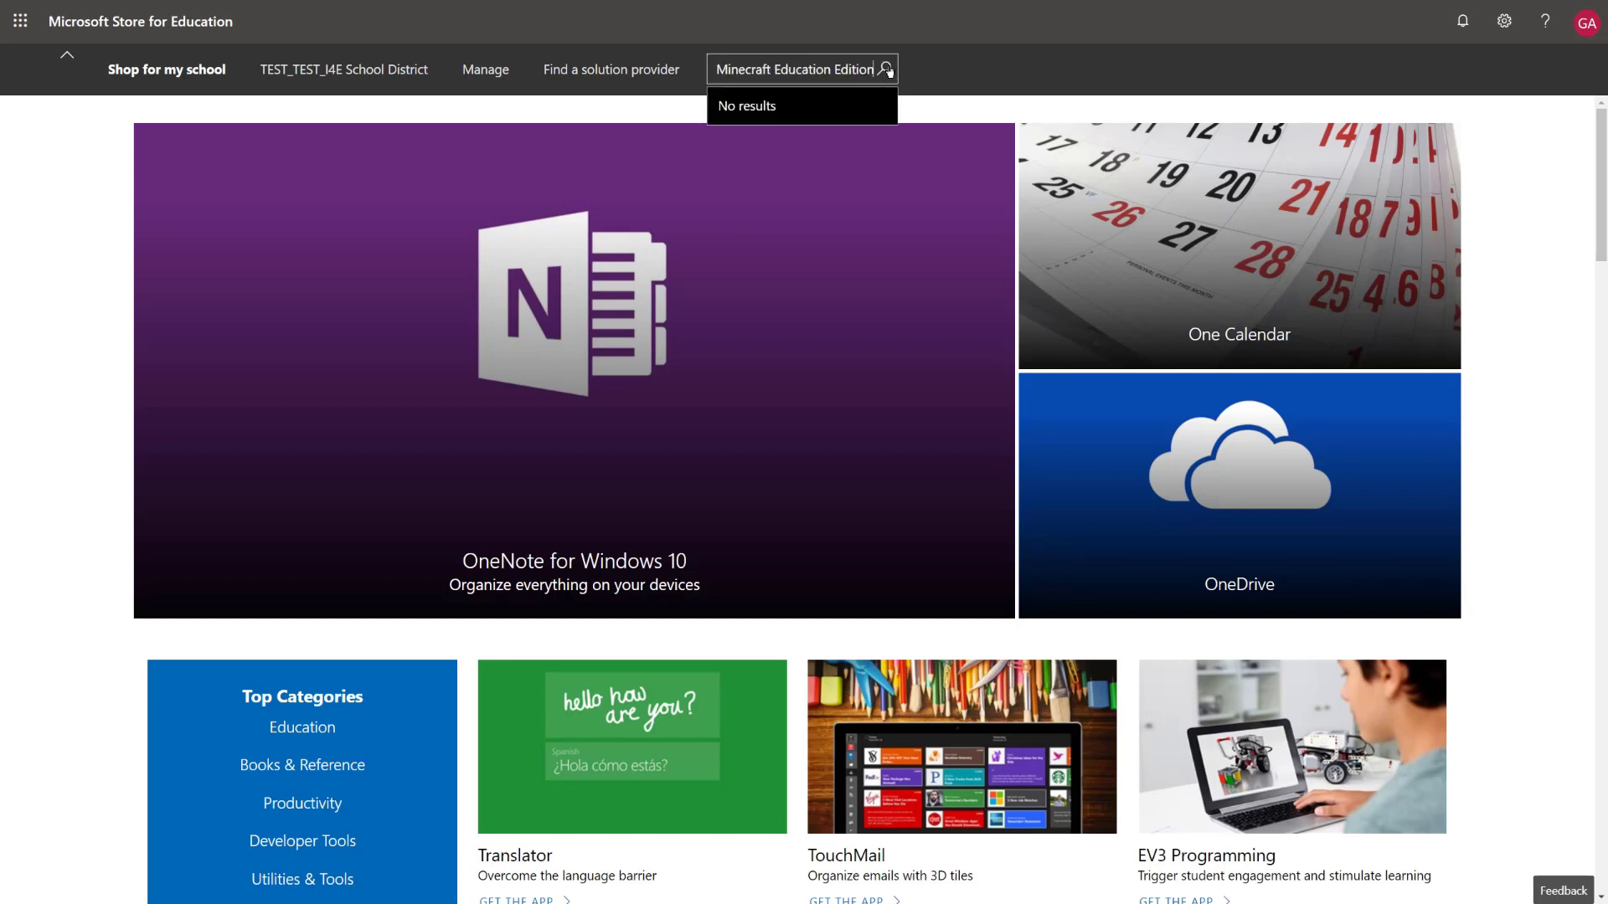
click(884, 69)
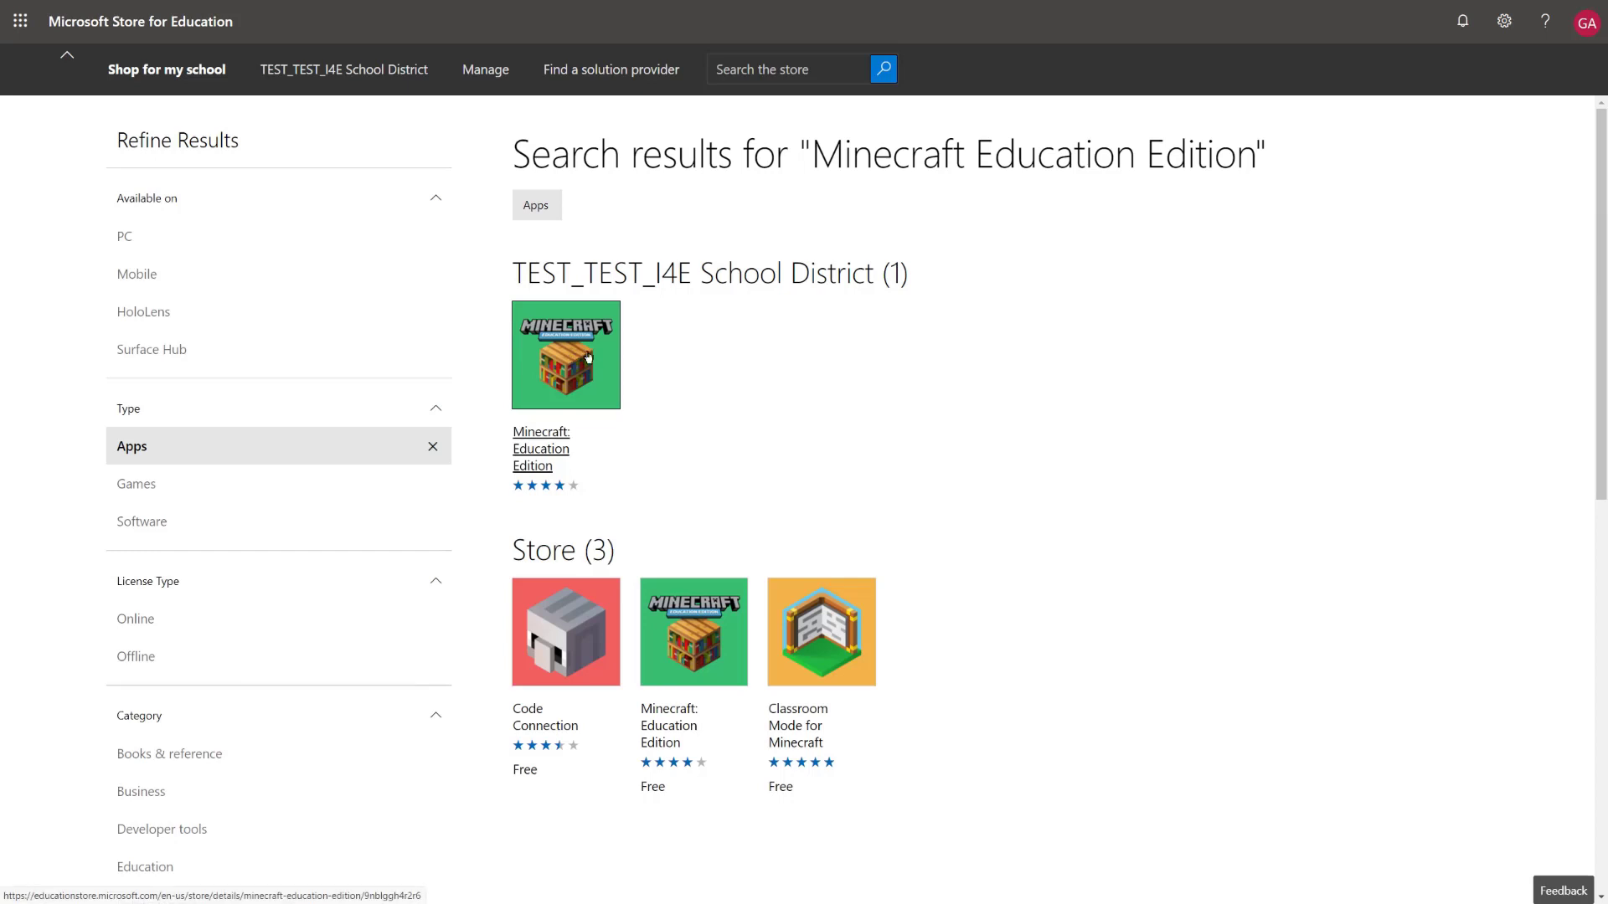
click(685, 632)
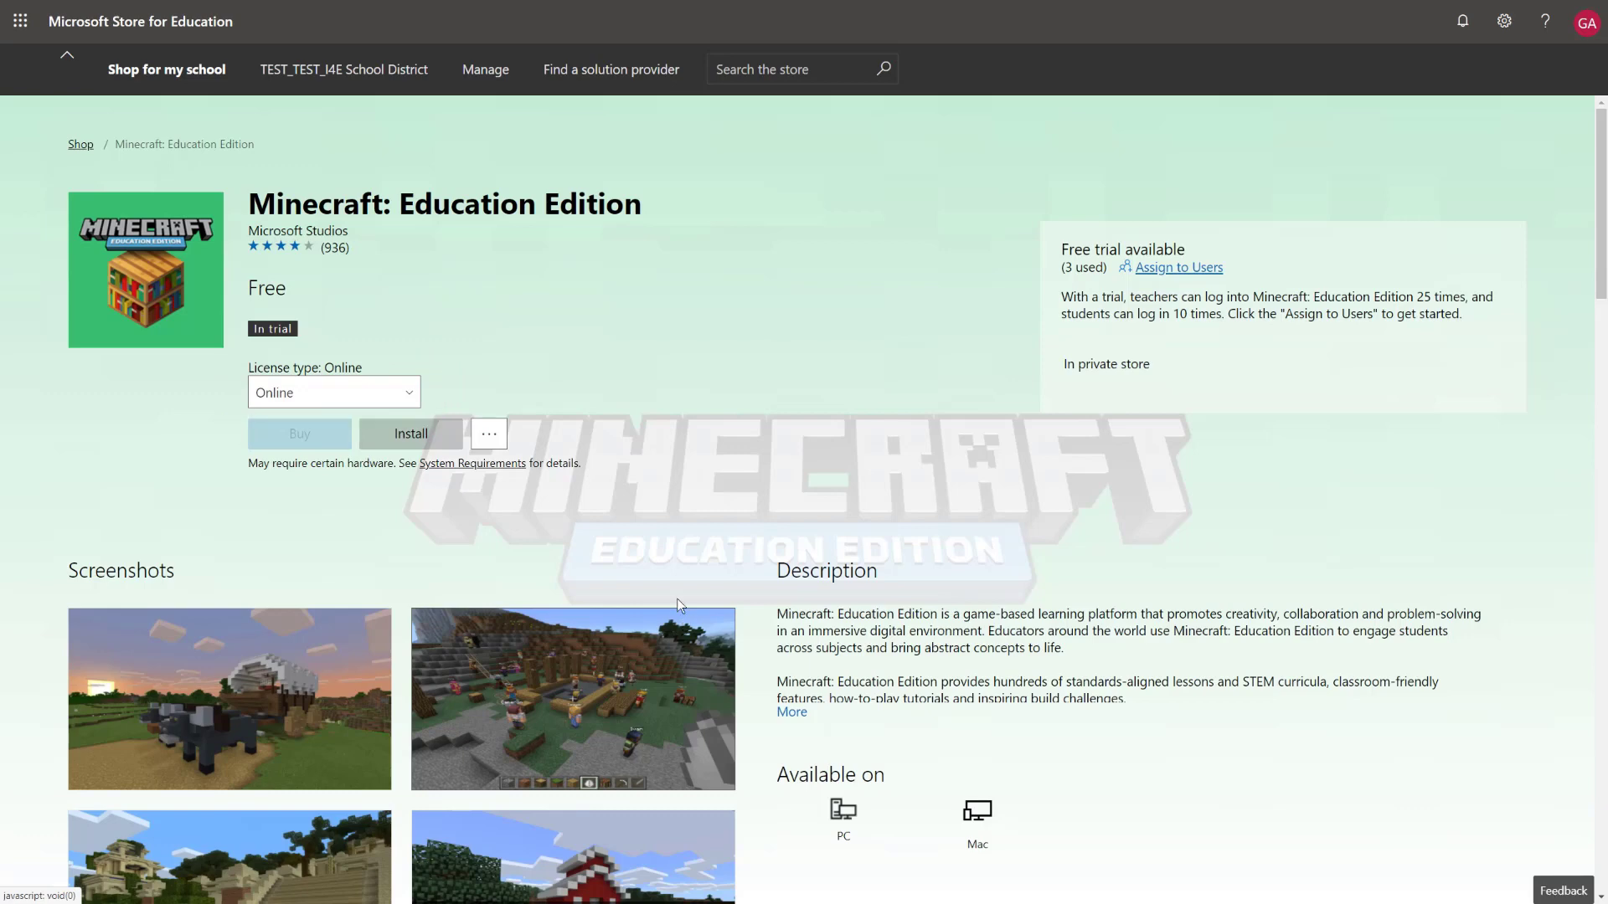
Get Minecraft: Education Edition with an Offline license and close the order confirmation
click(410, 395)
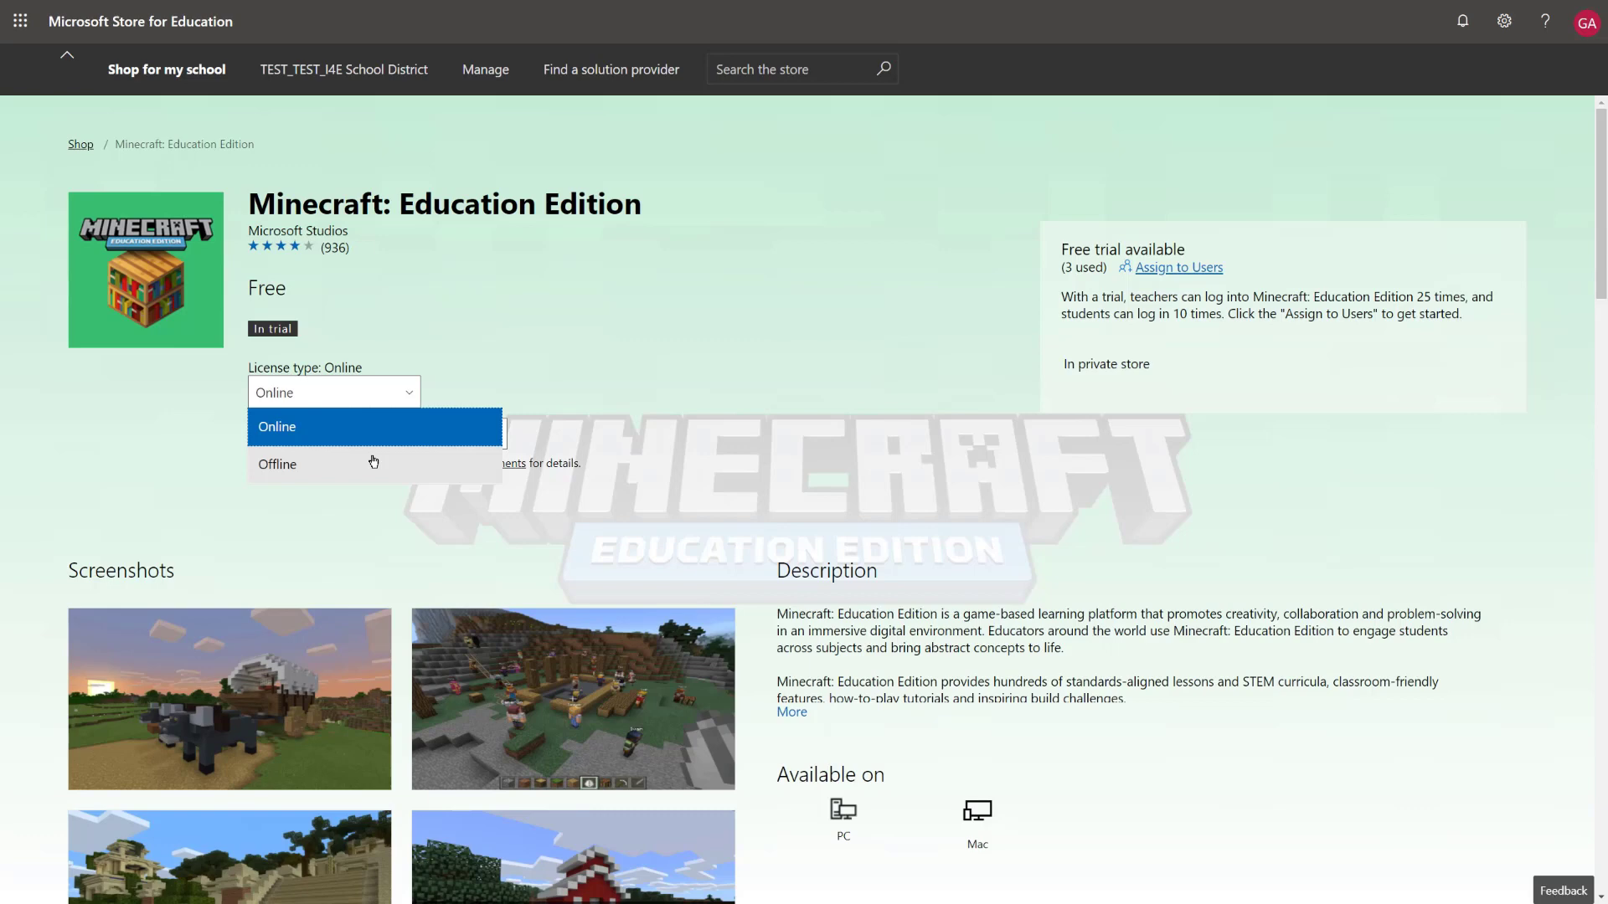
click(374, 463)
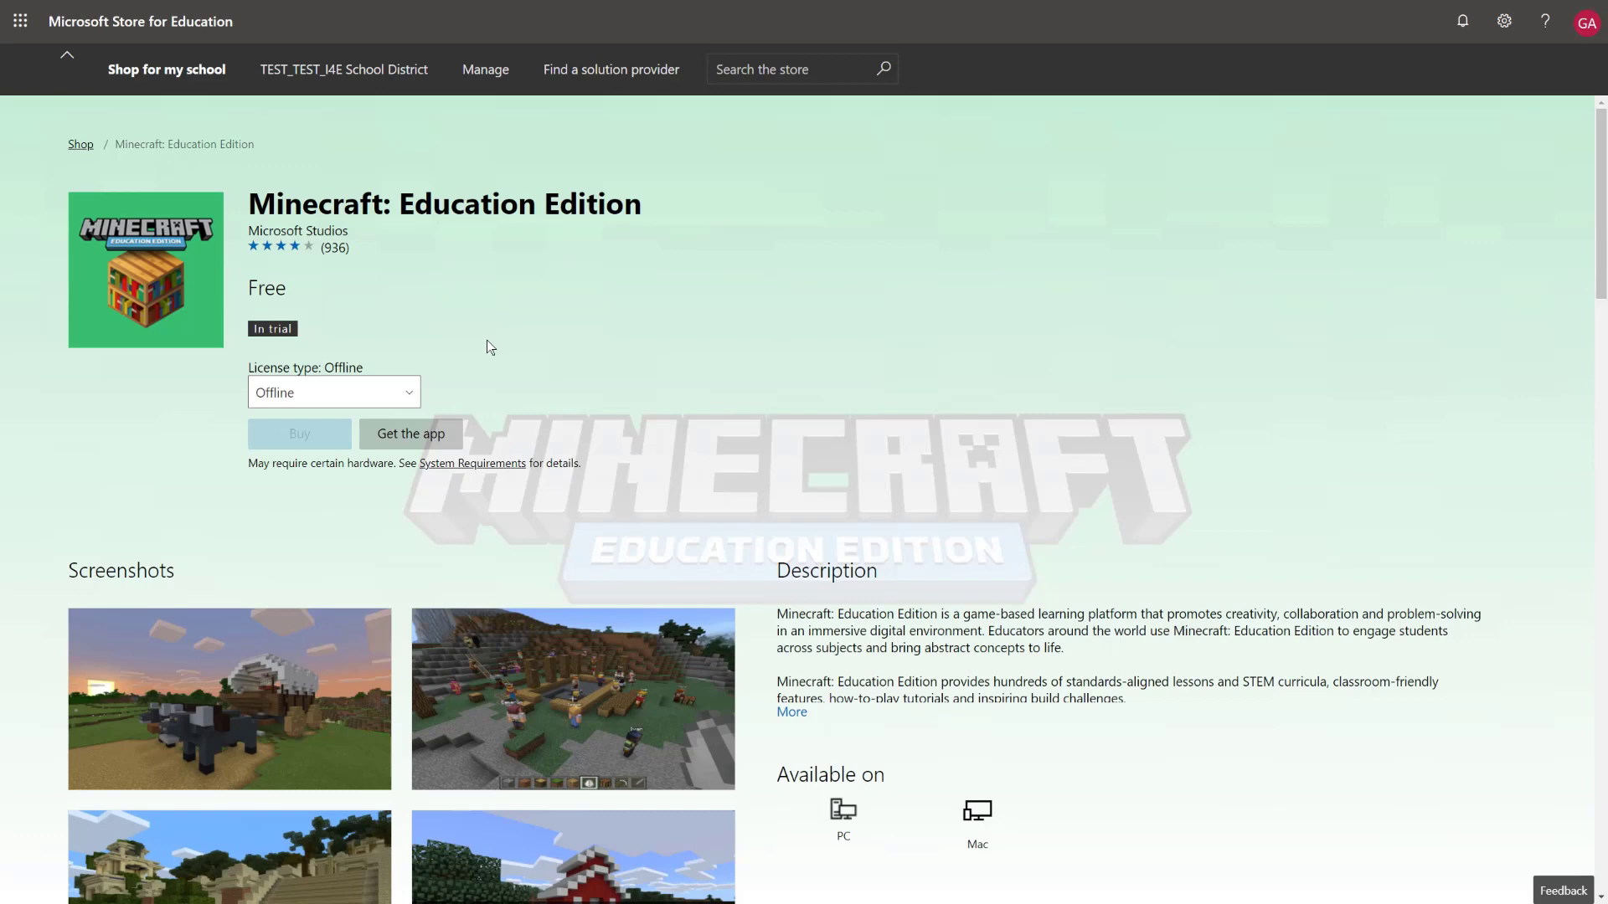
click(425, 436)
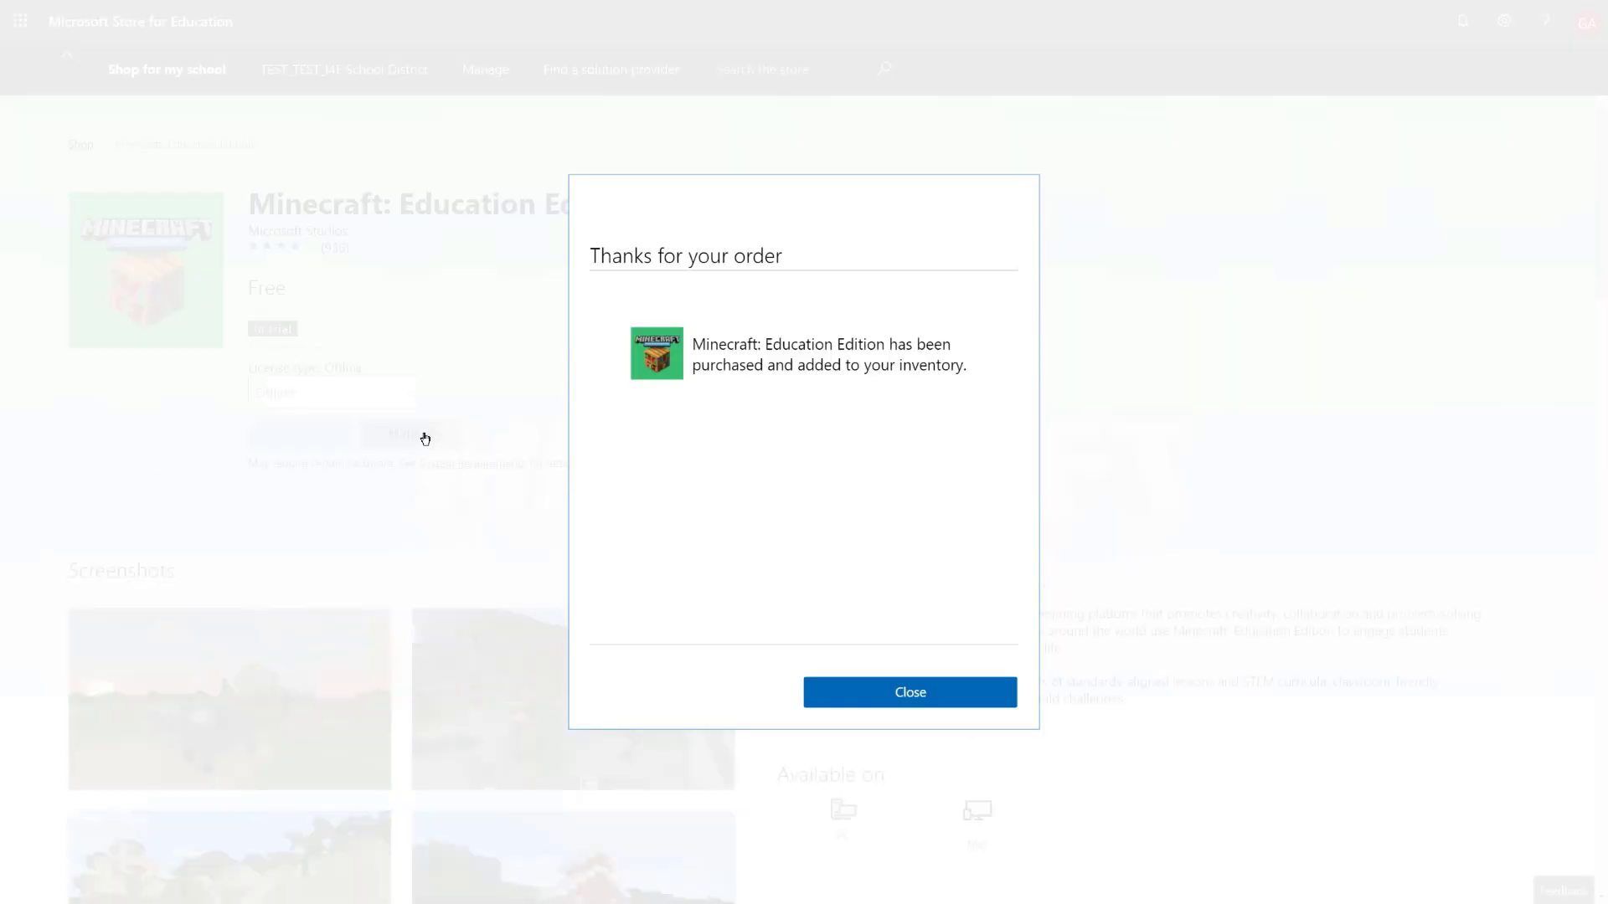
click(911, 688)
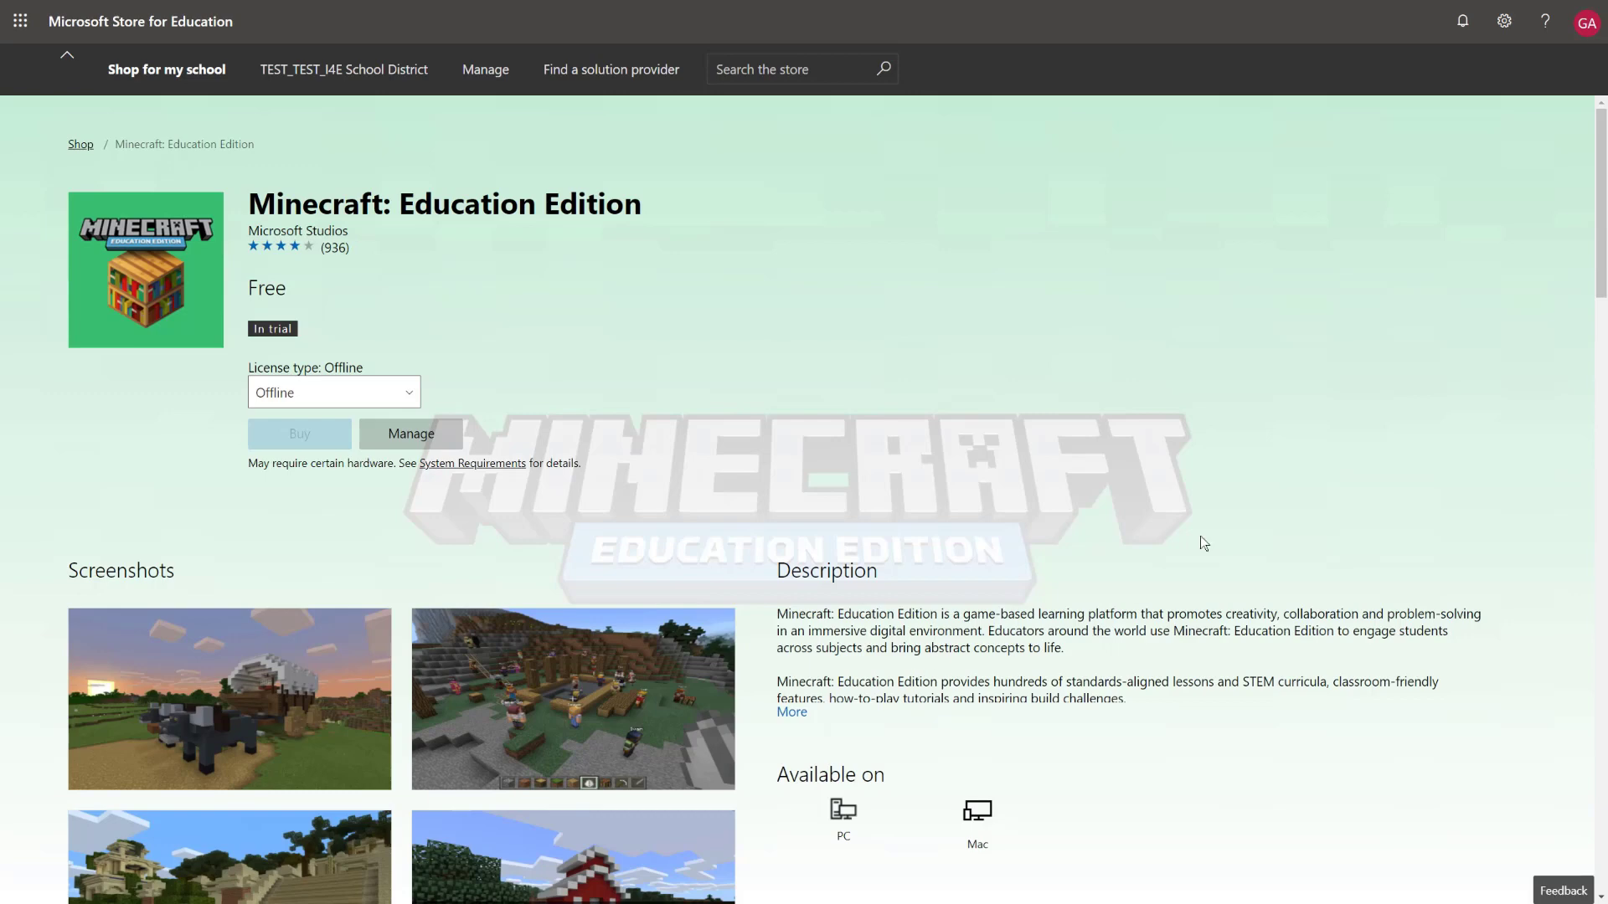
Search for company portal and get Company Portal with an Offline license
click(819, 73)
text(company portal)
key(Return)
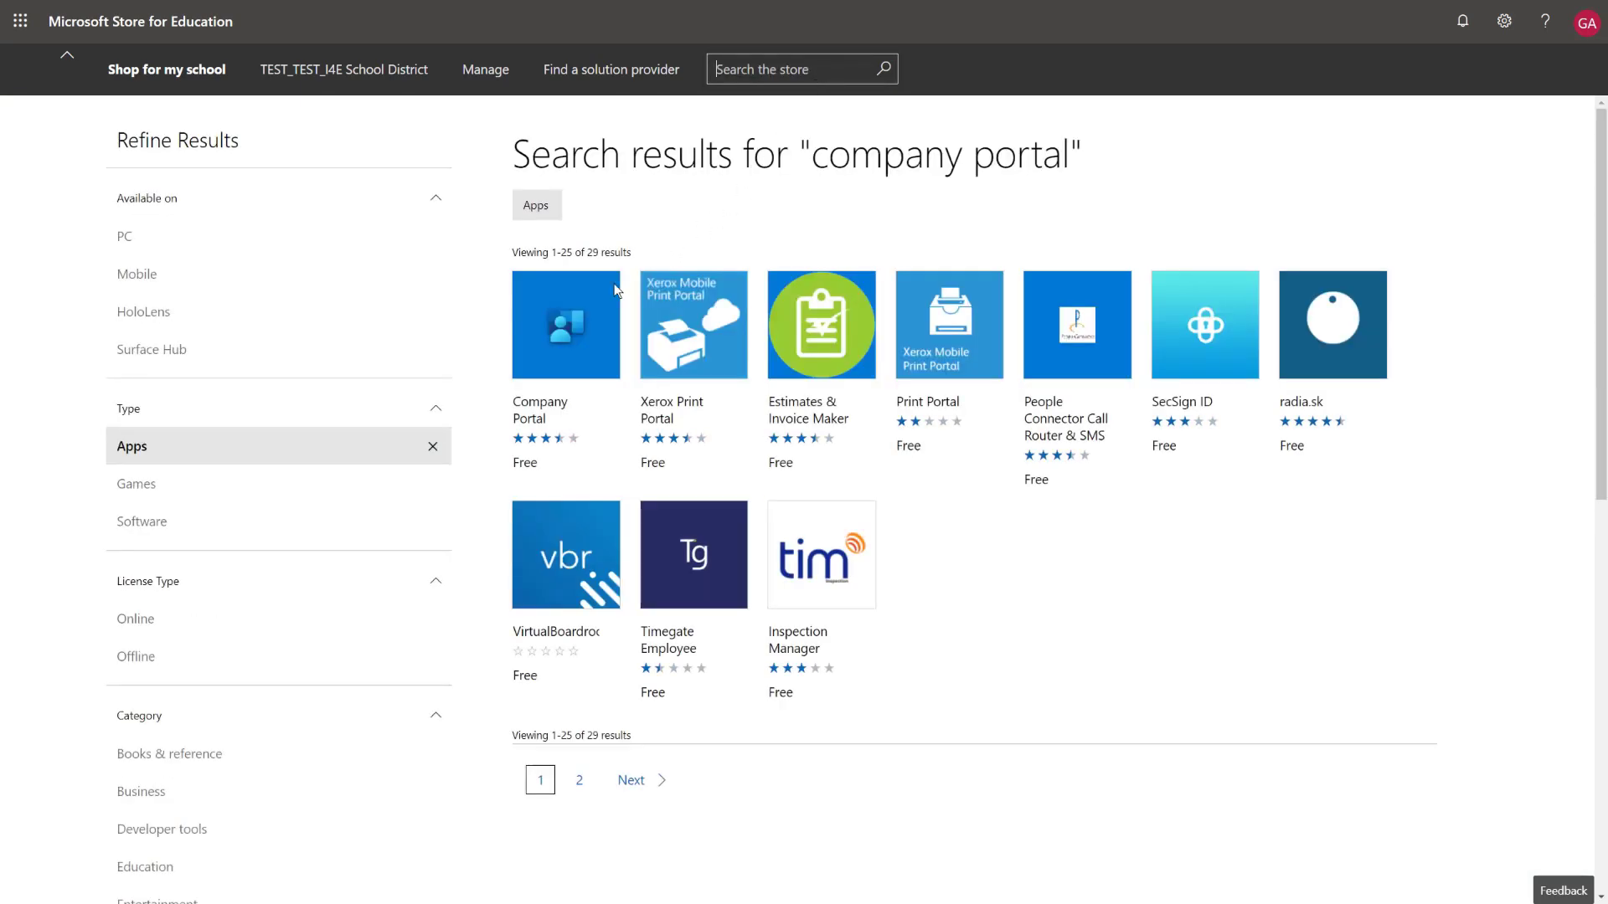
click(589, 317)
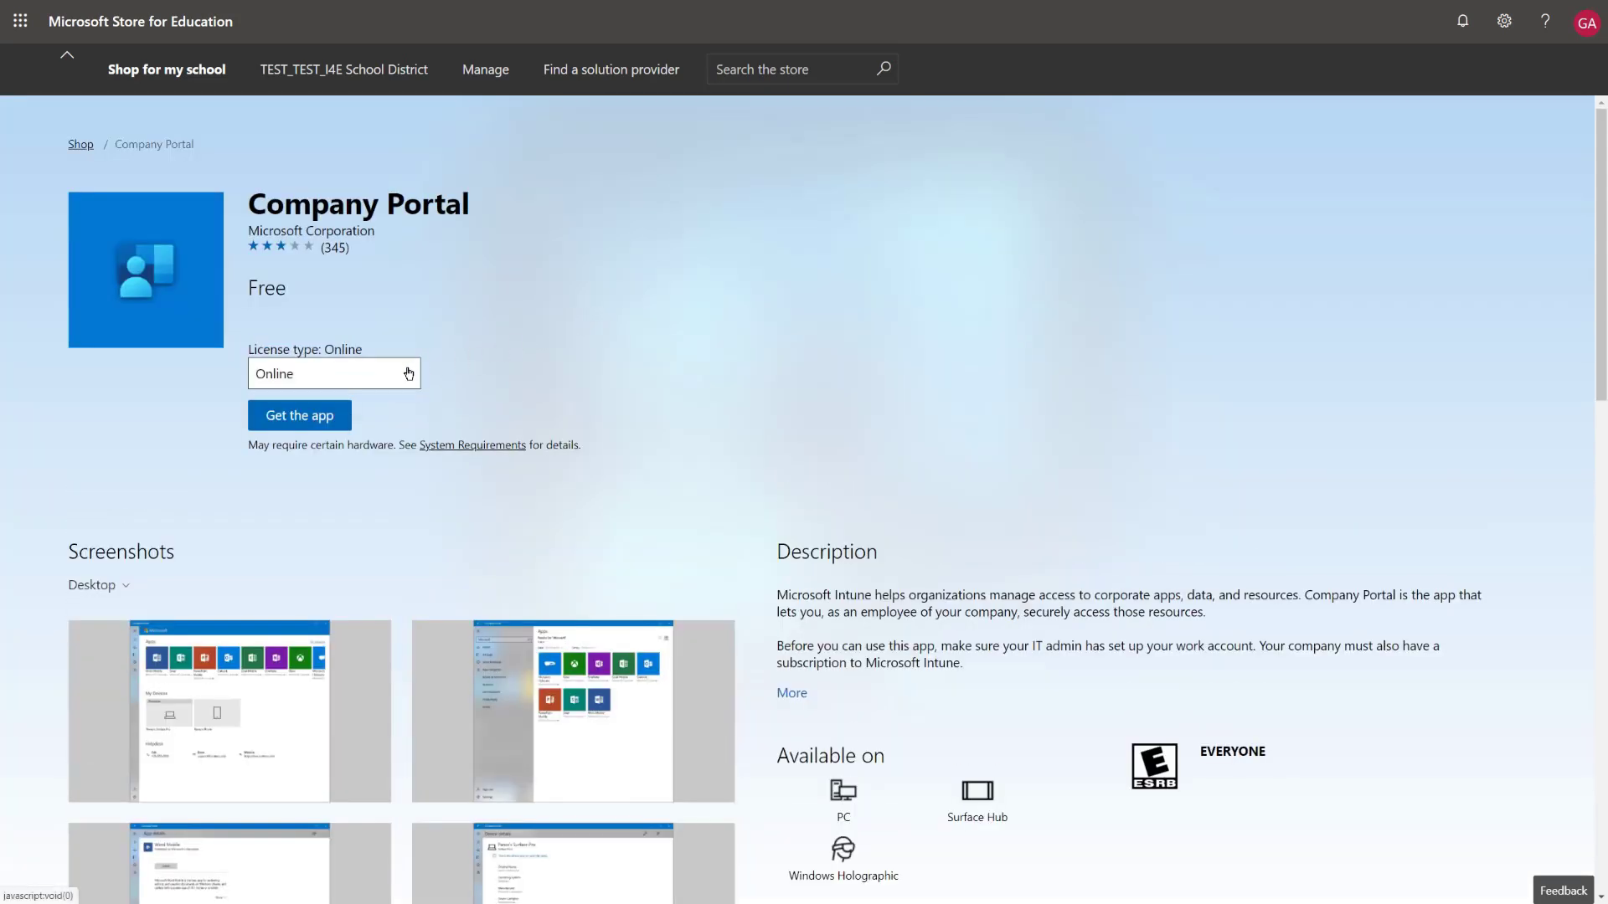
click(411, 371)
click(381, 451)
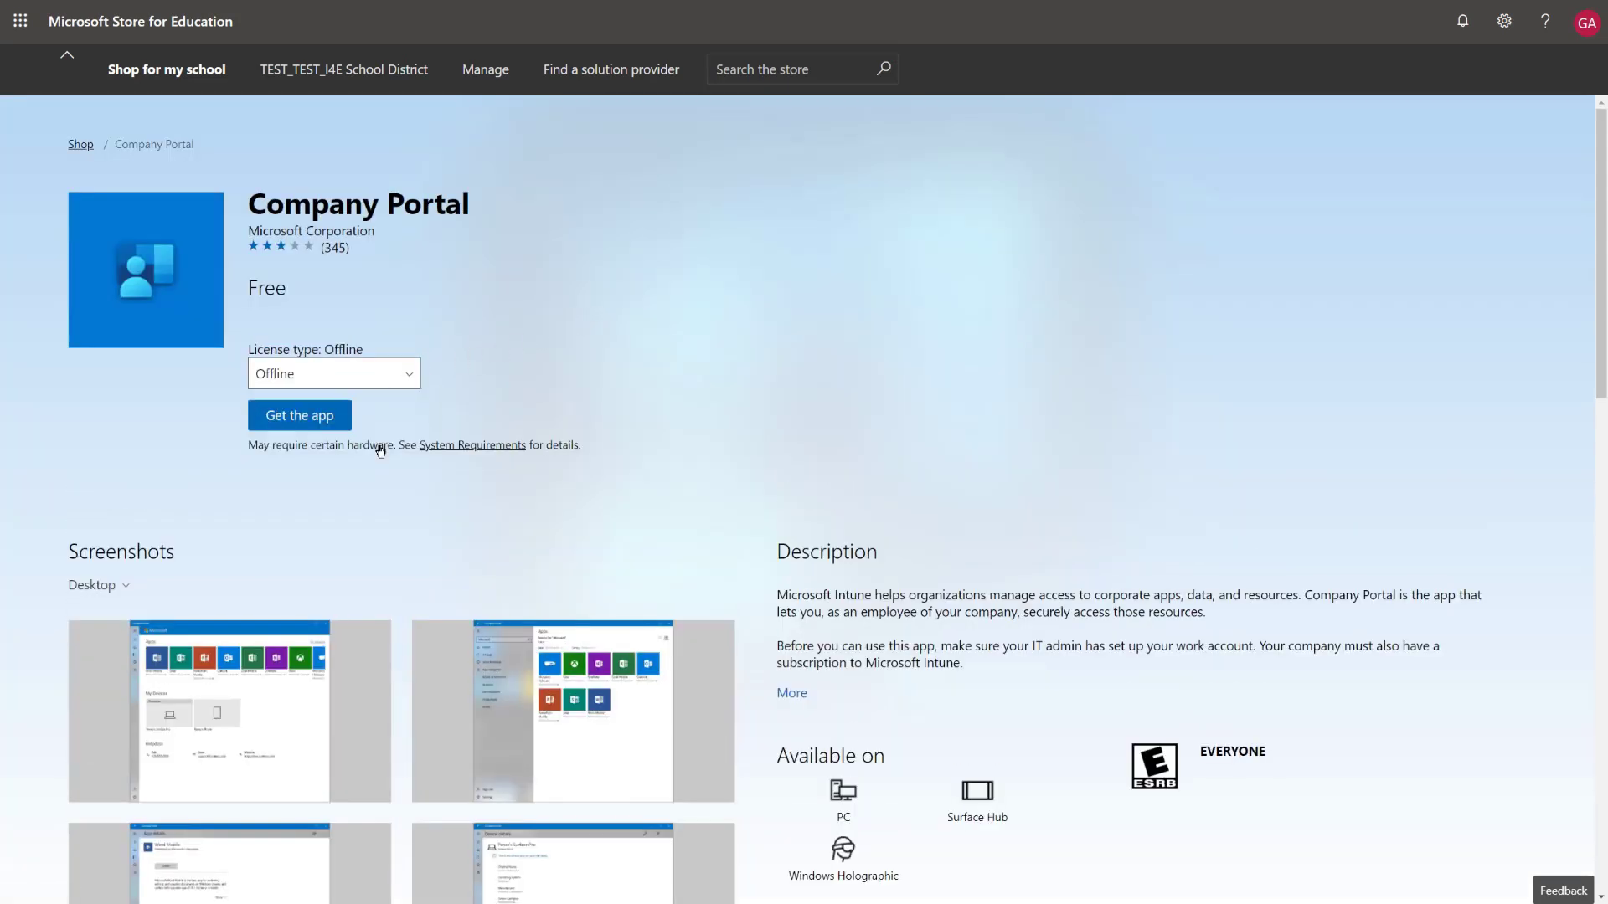
click(321, 422)
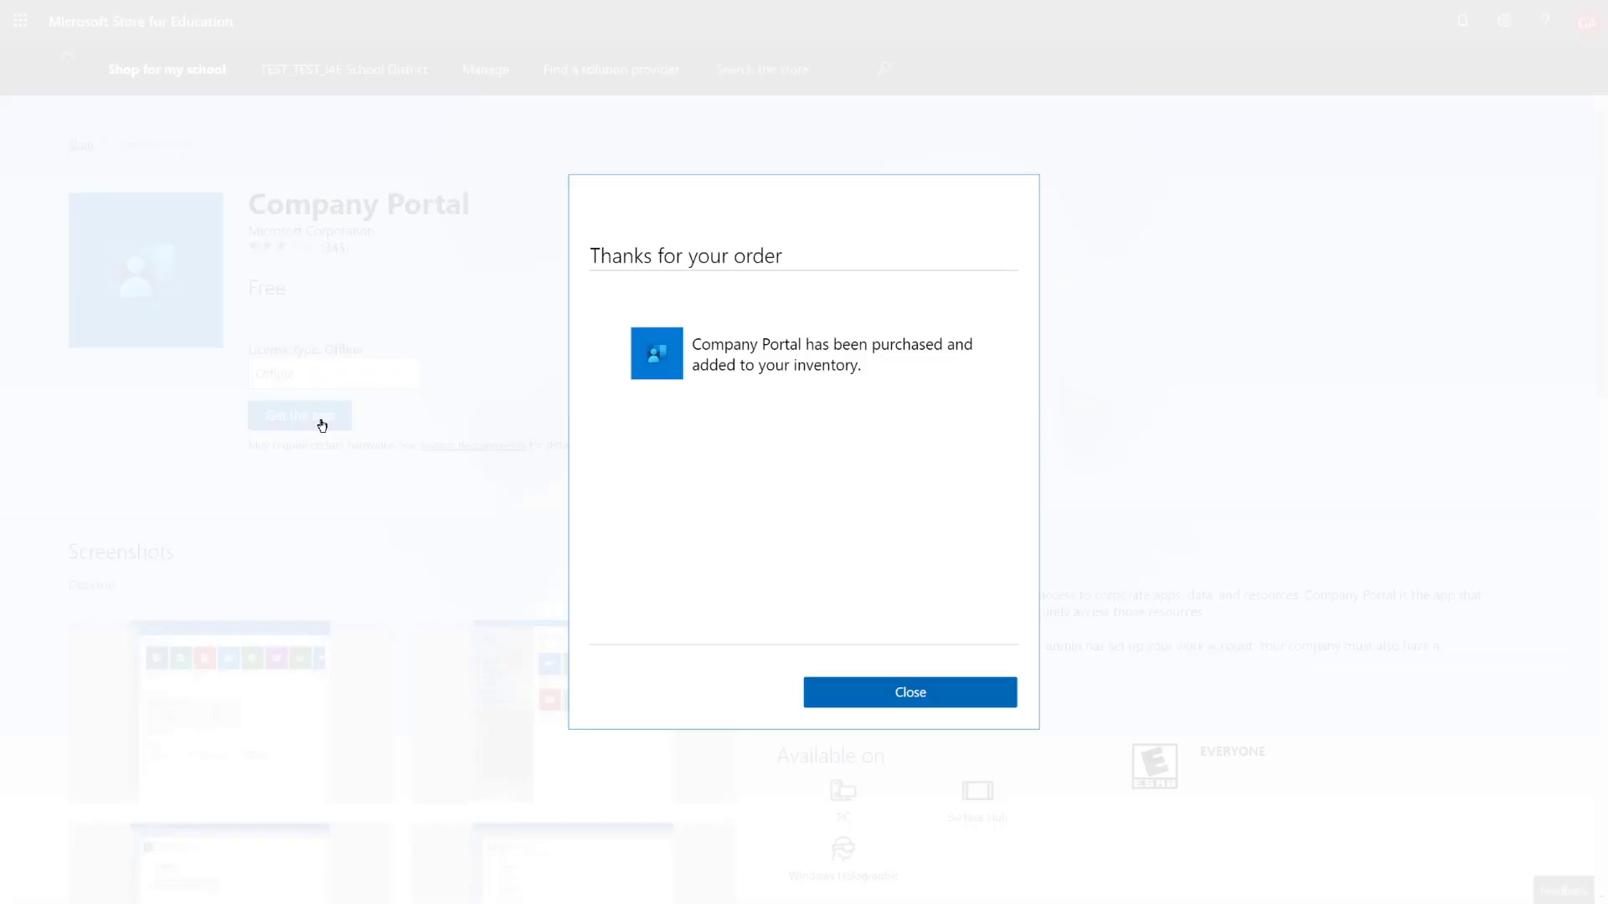
click(902, 685)
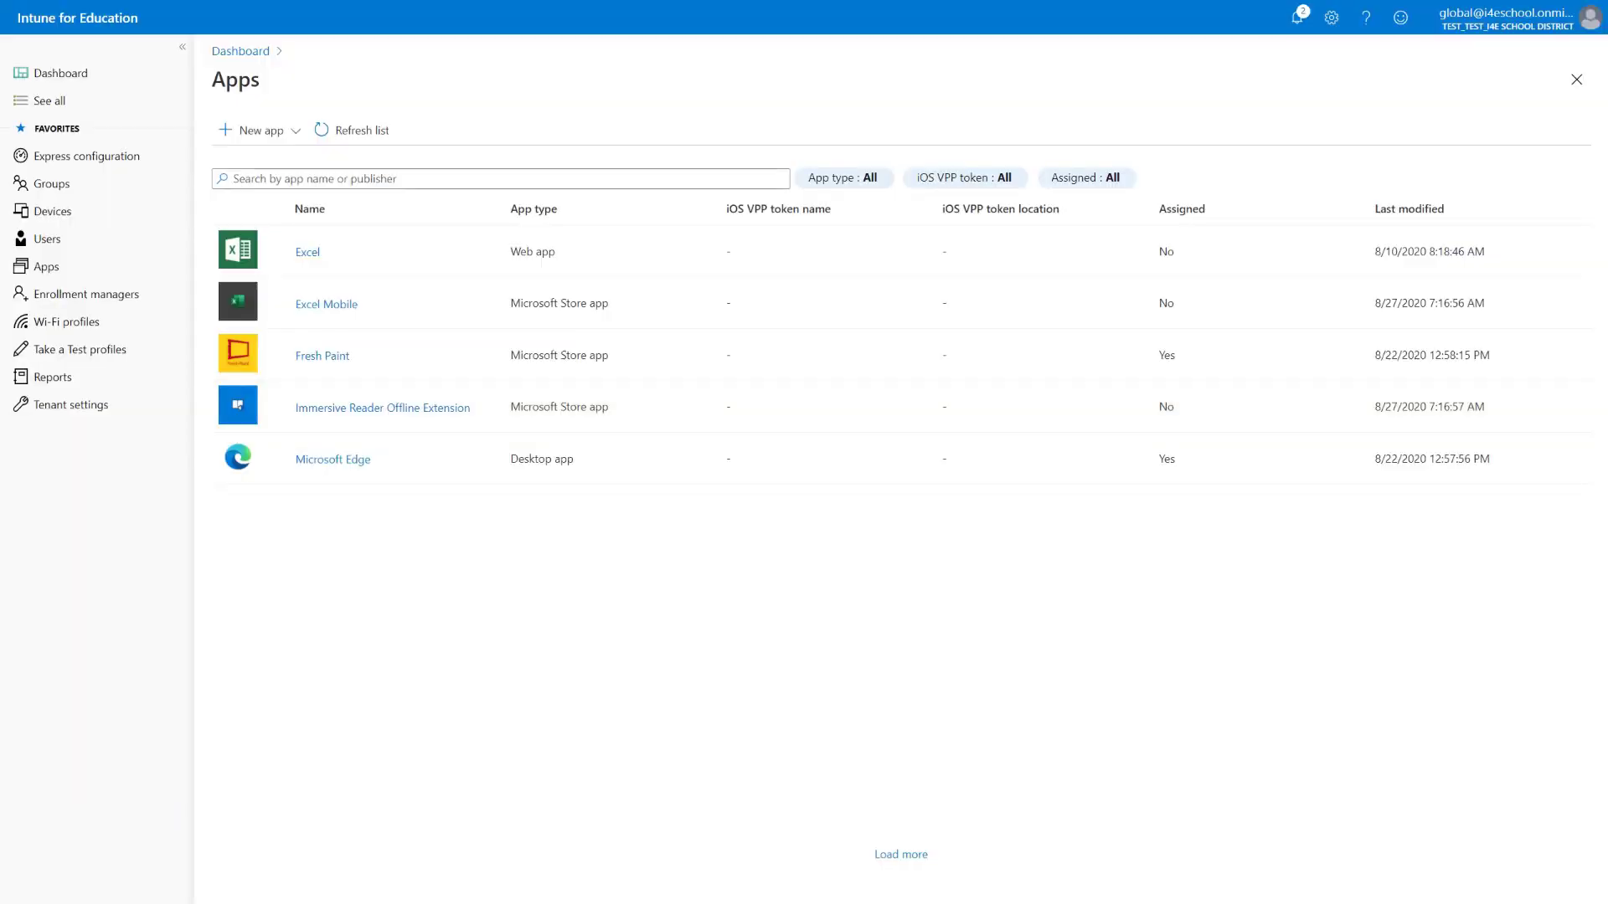
Refresh the Apps list so Company Portal appears, then go to Groups
click(343, 132)
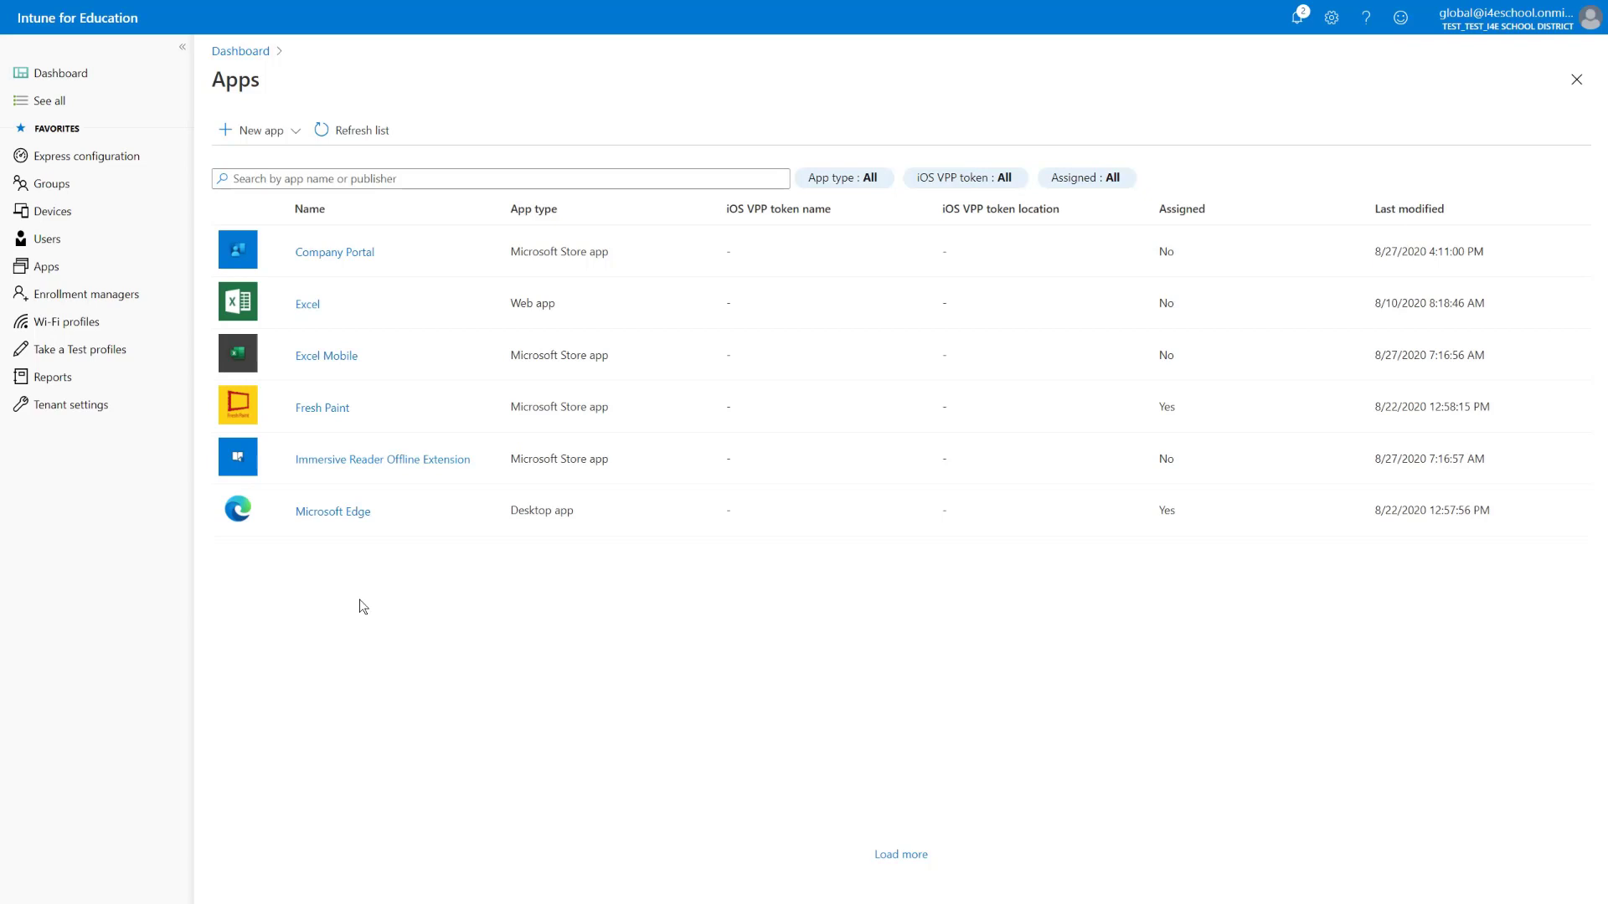
click(52, 187)
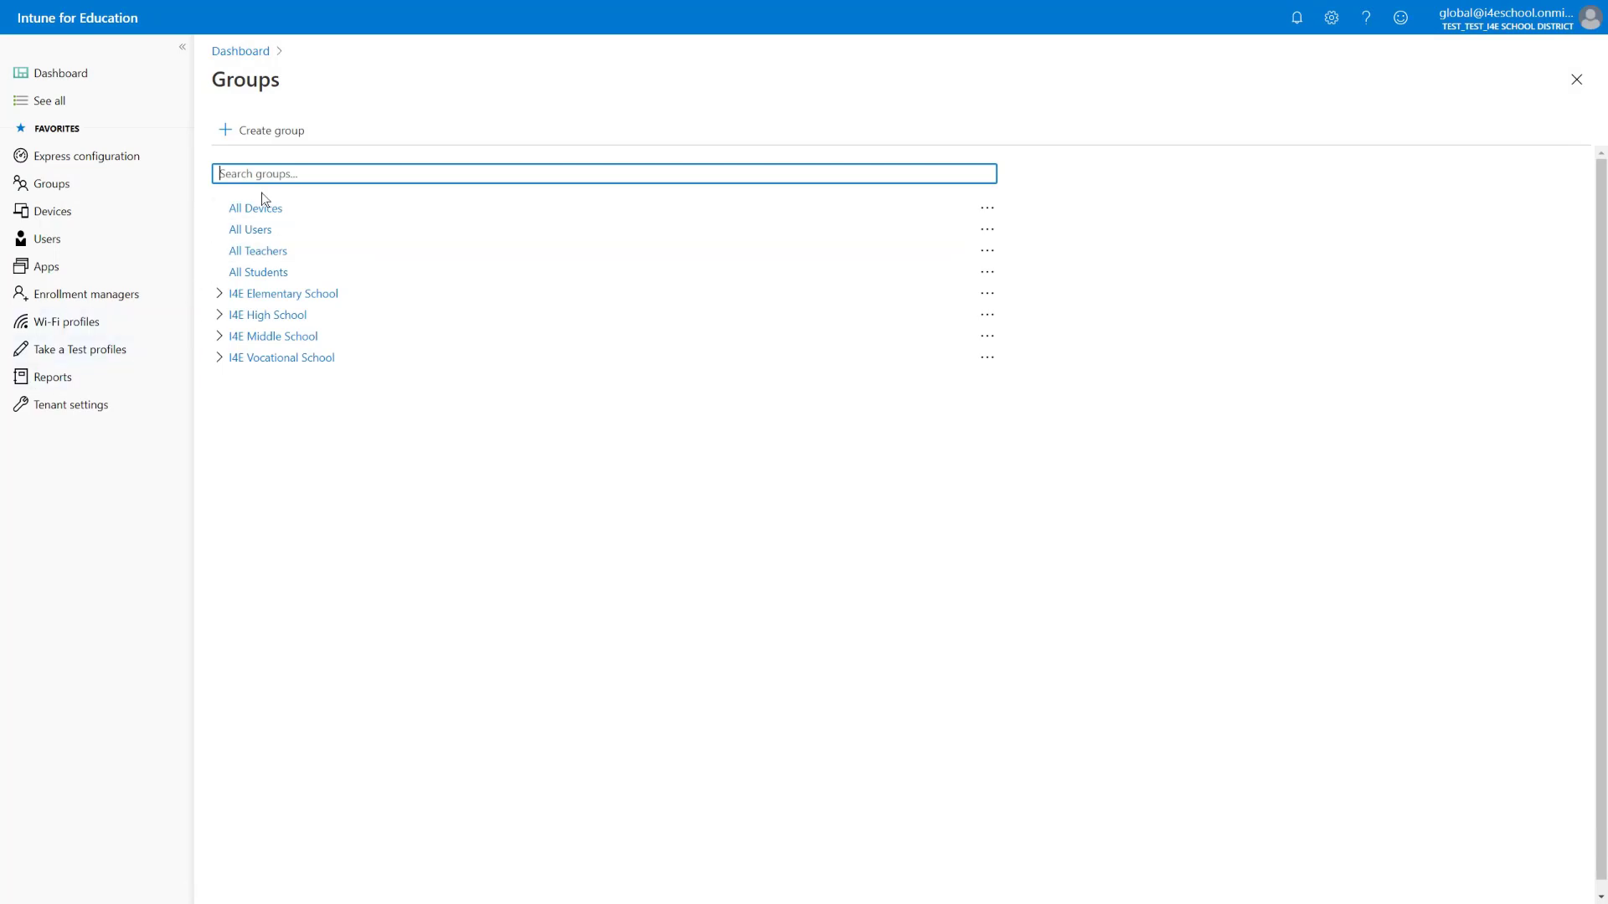
Check Company Portal and Minecraft: Education Edition under Microsoft Store apps in All Devices' Windows apps, and save
click(264, 211)
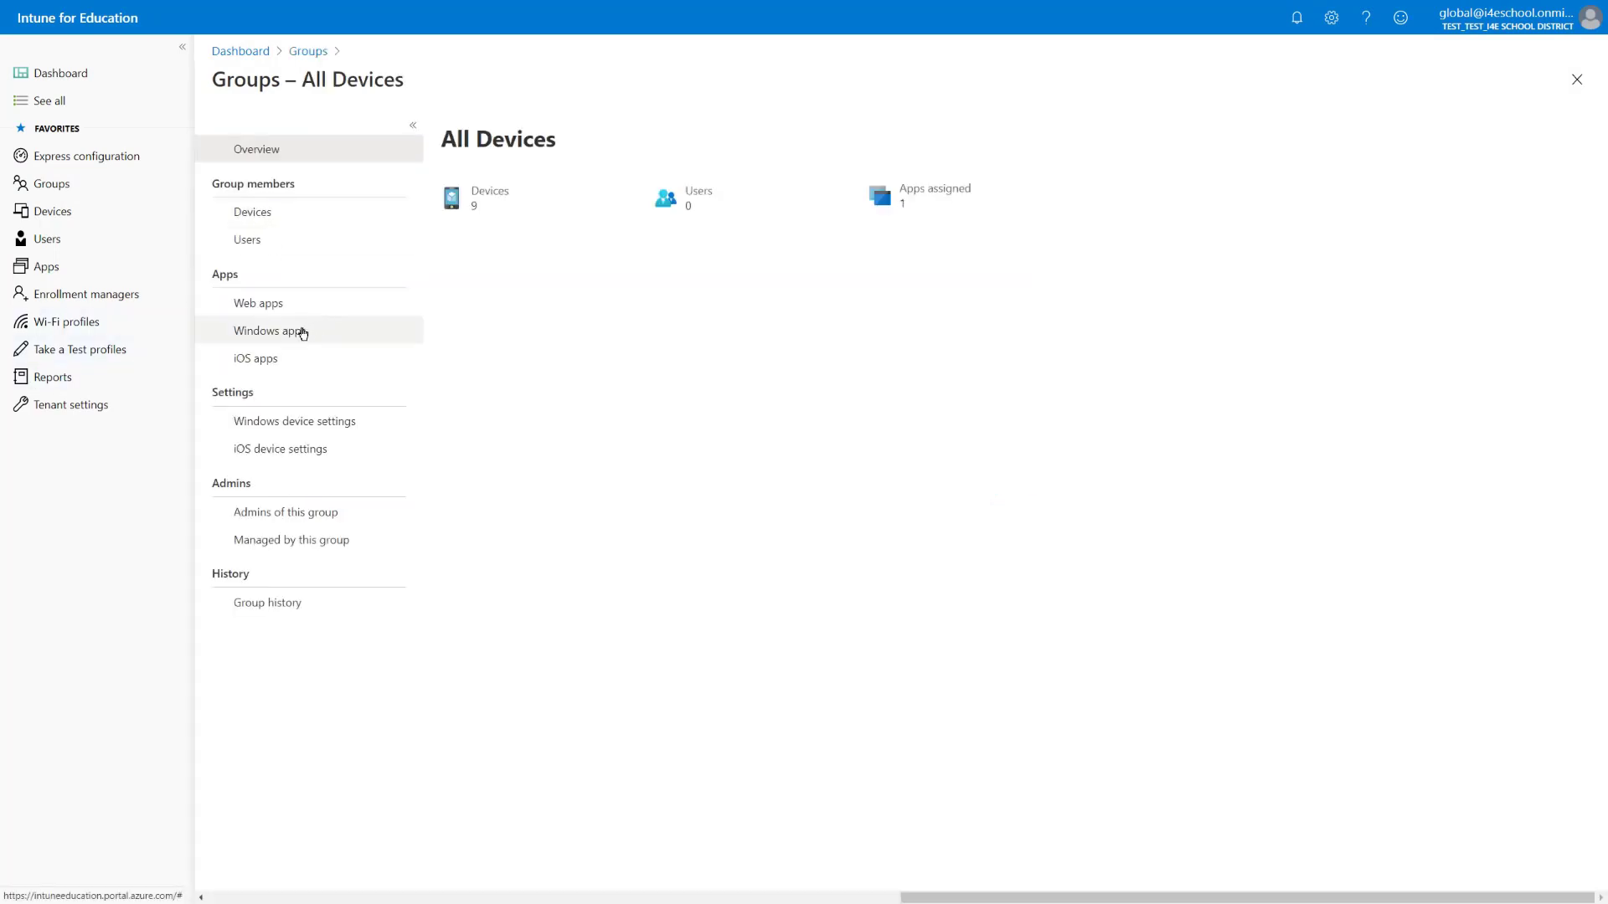
click(303, 333)
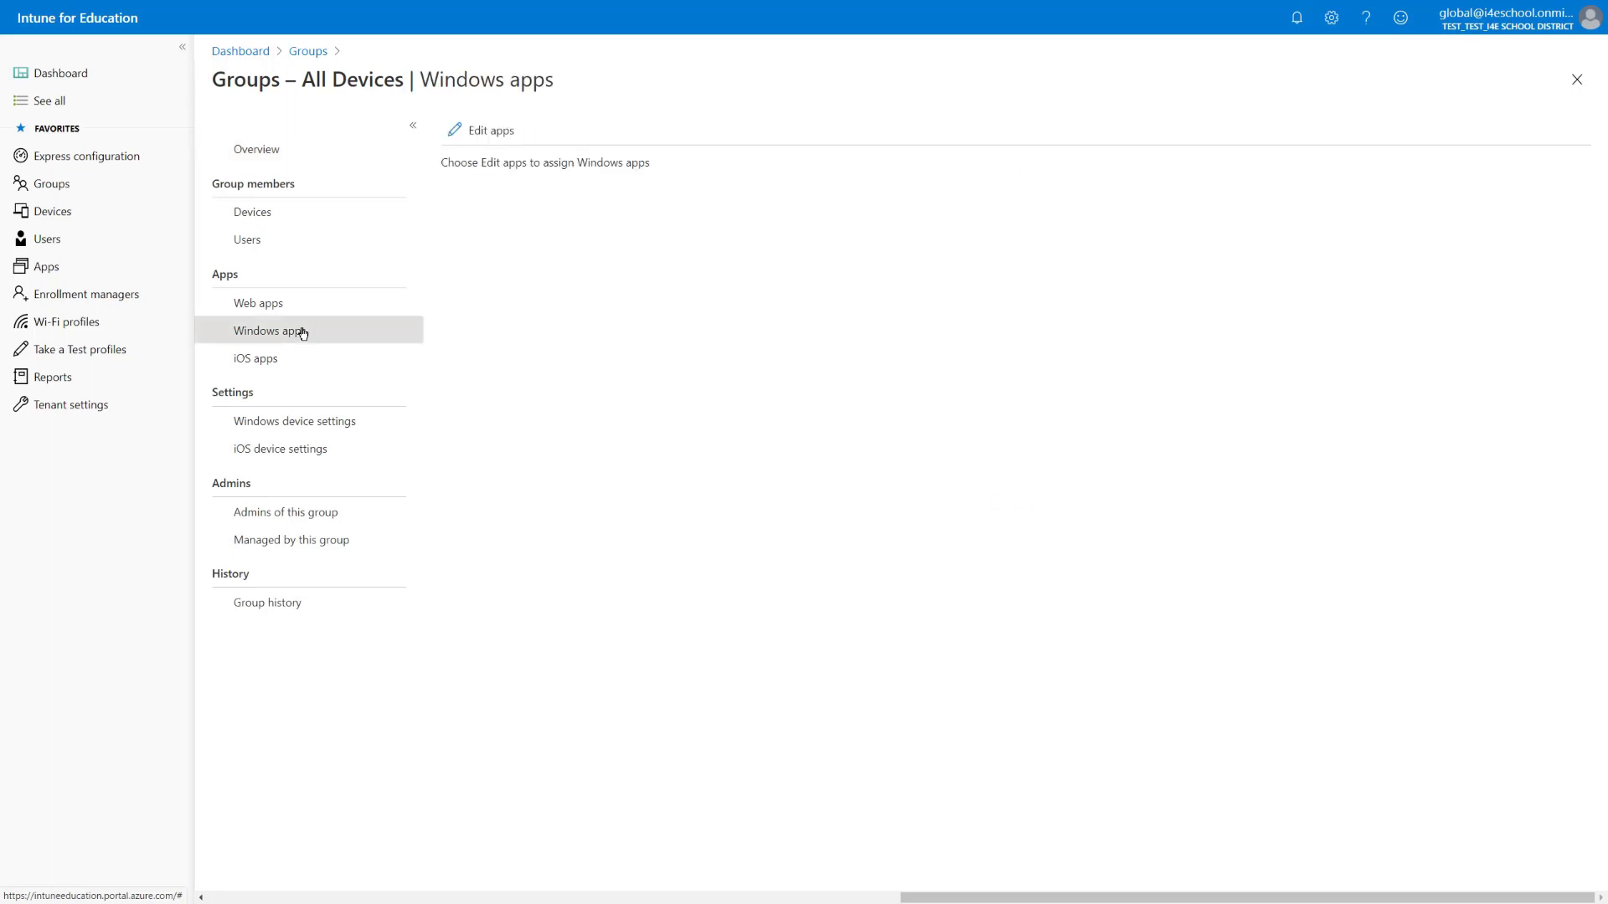
click(493, 132)
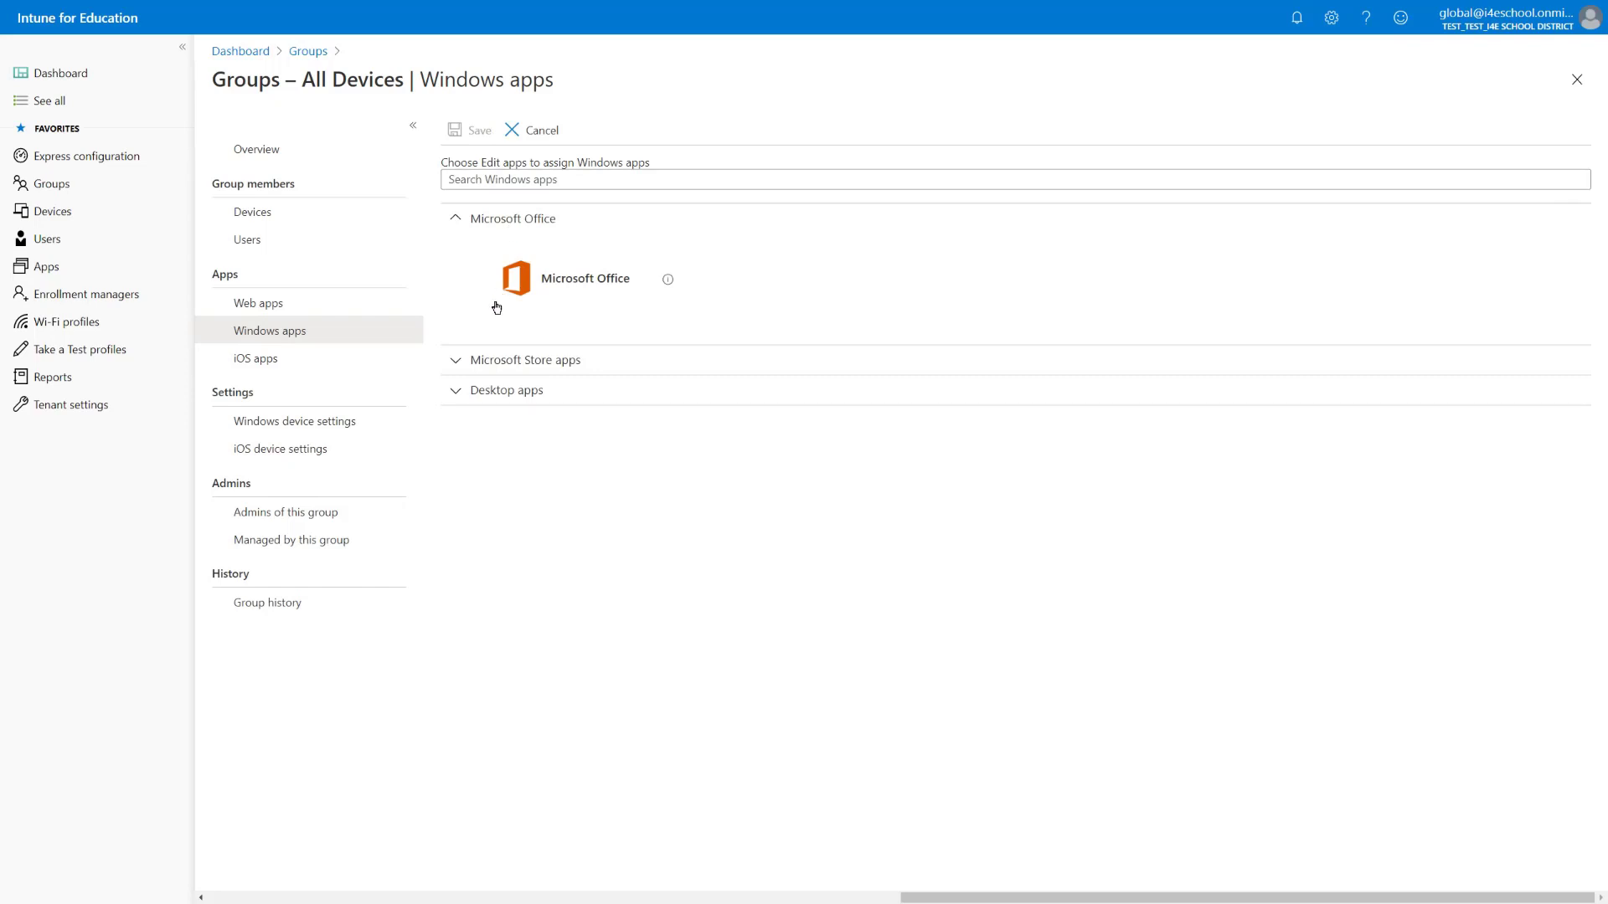
click(478, 361)
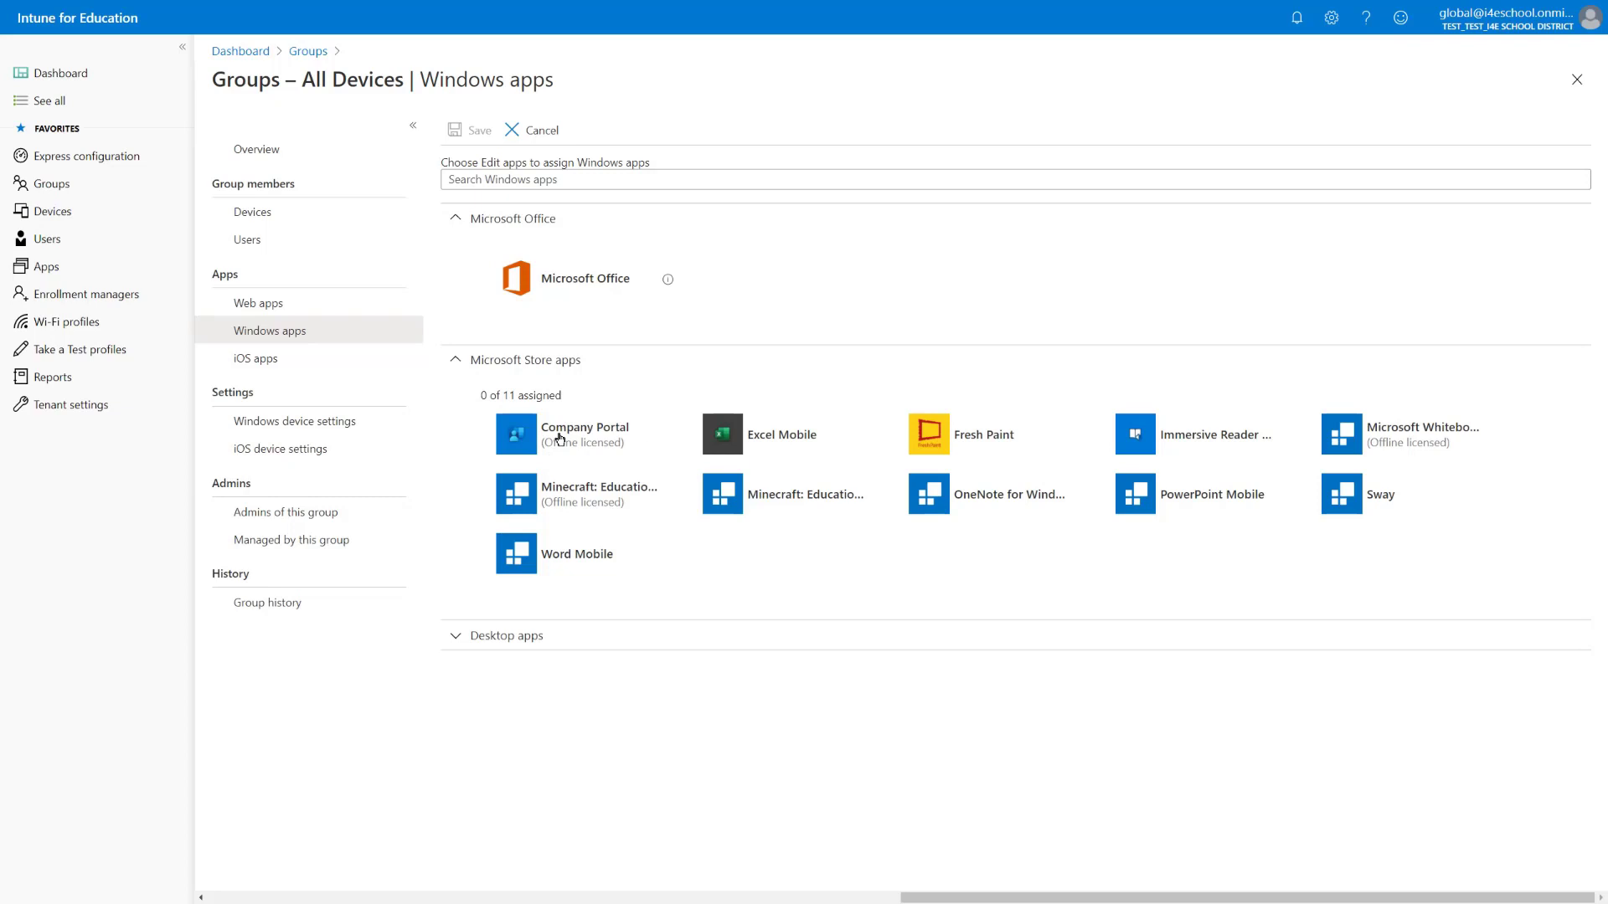
click(559, 437)
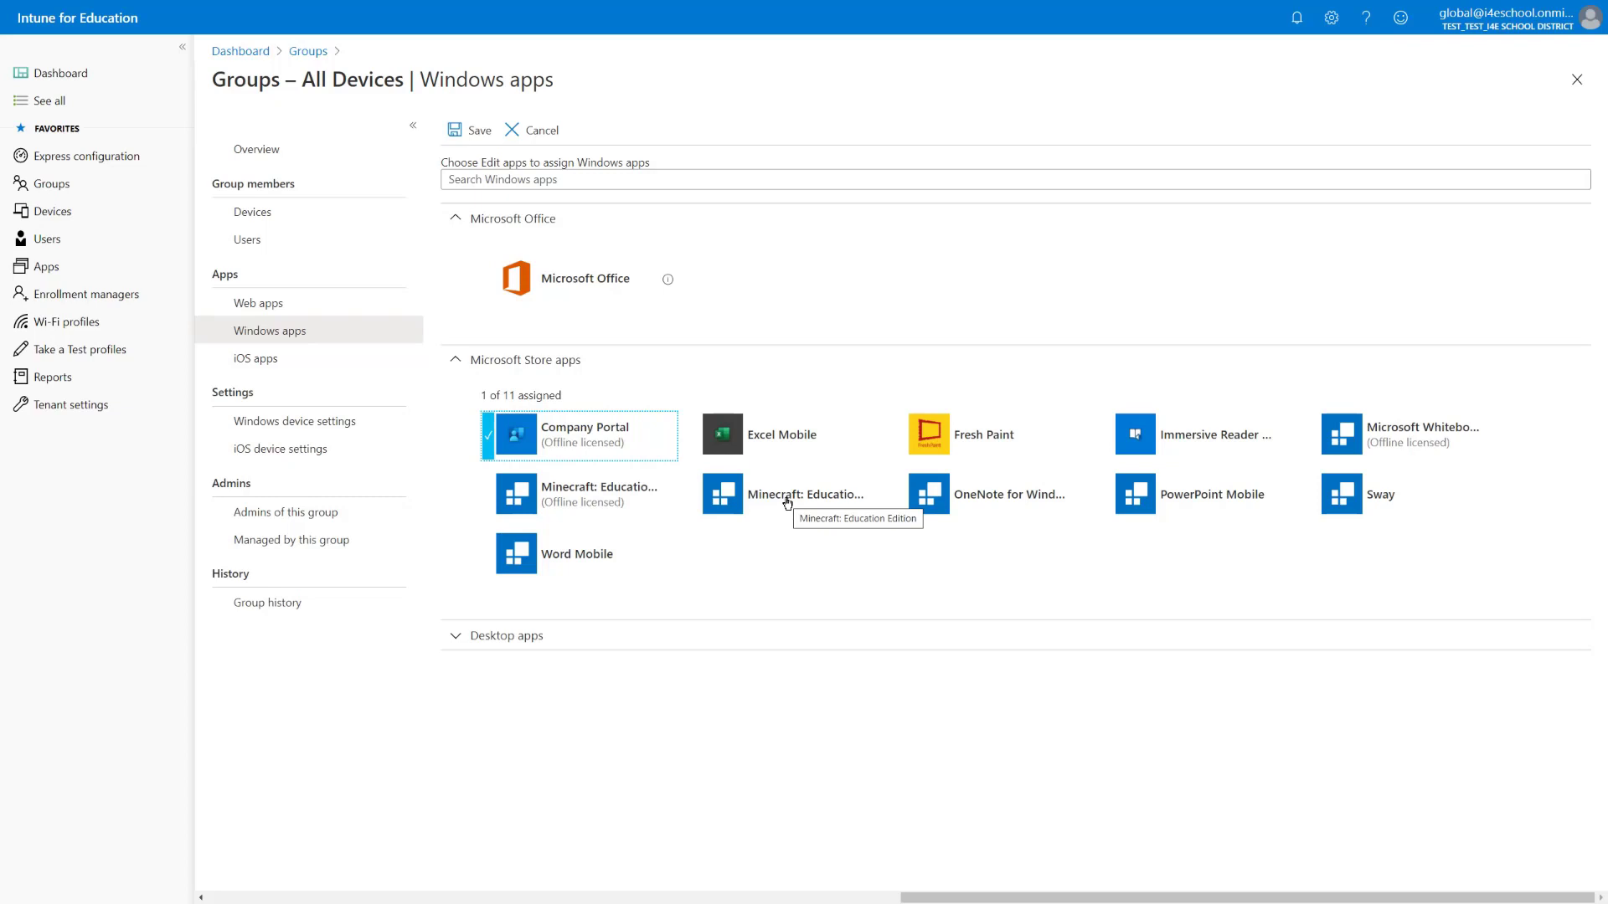
click(596, 506)
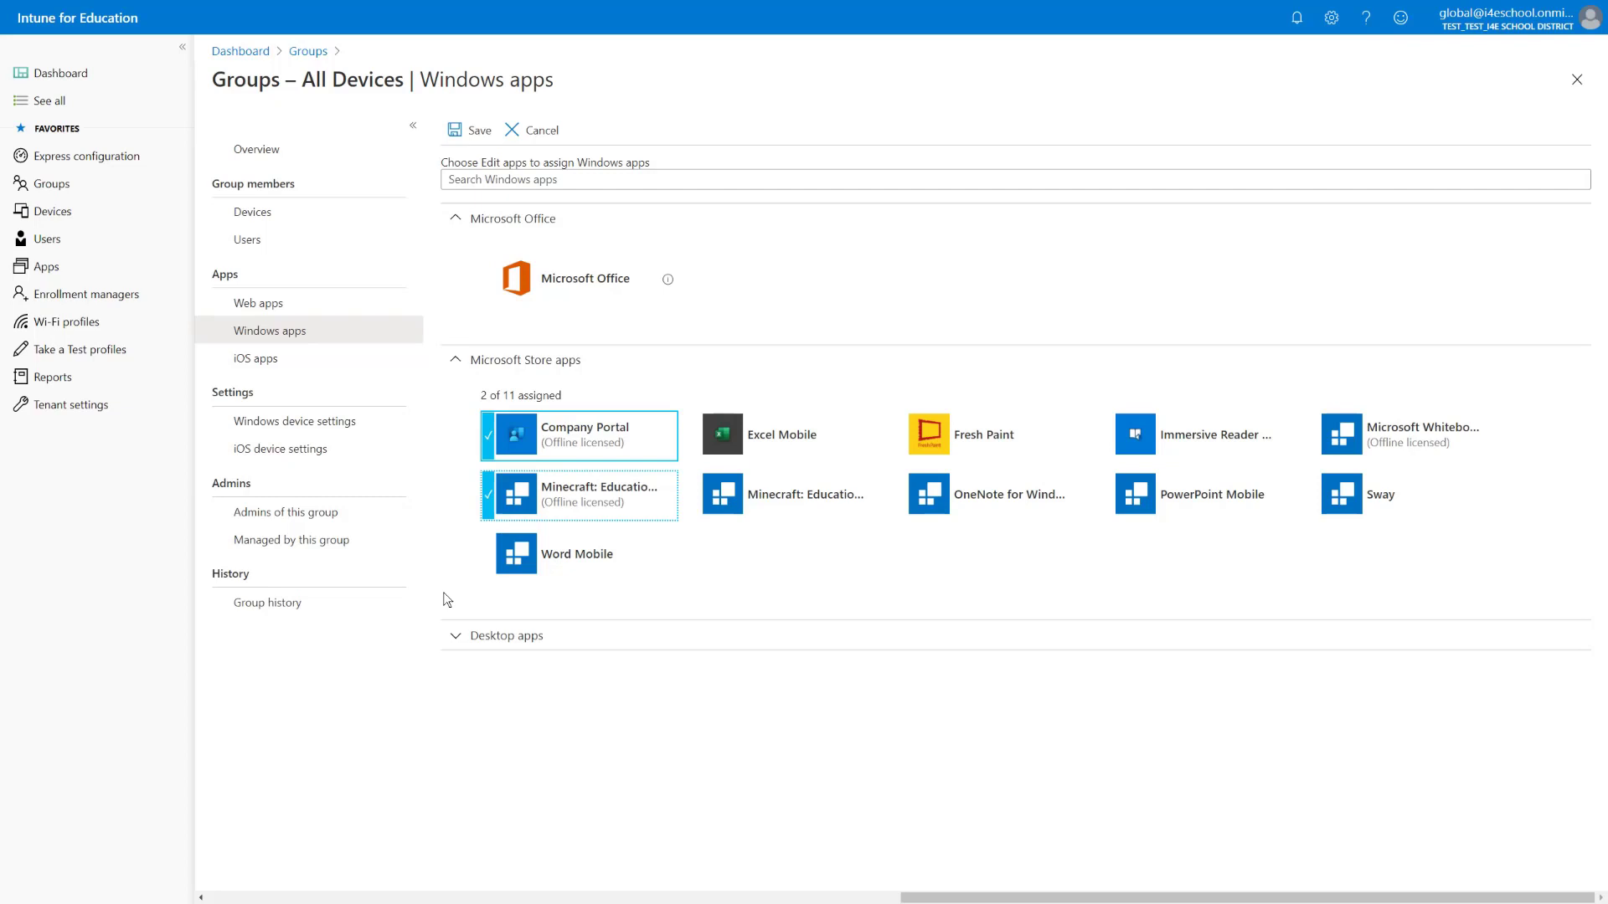
click(467, 132)
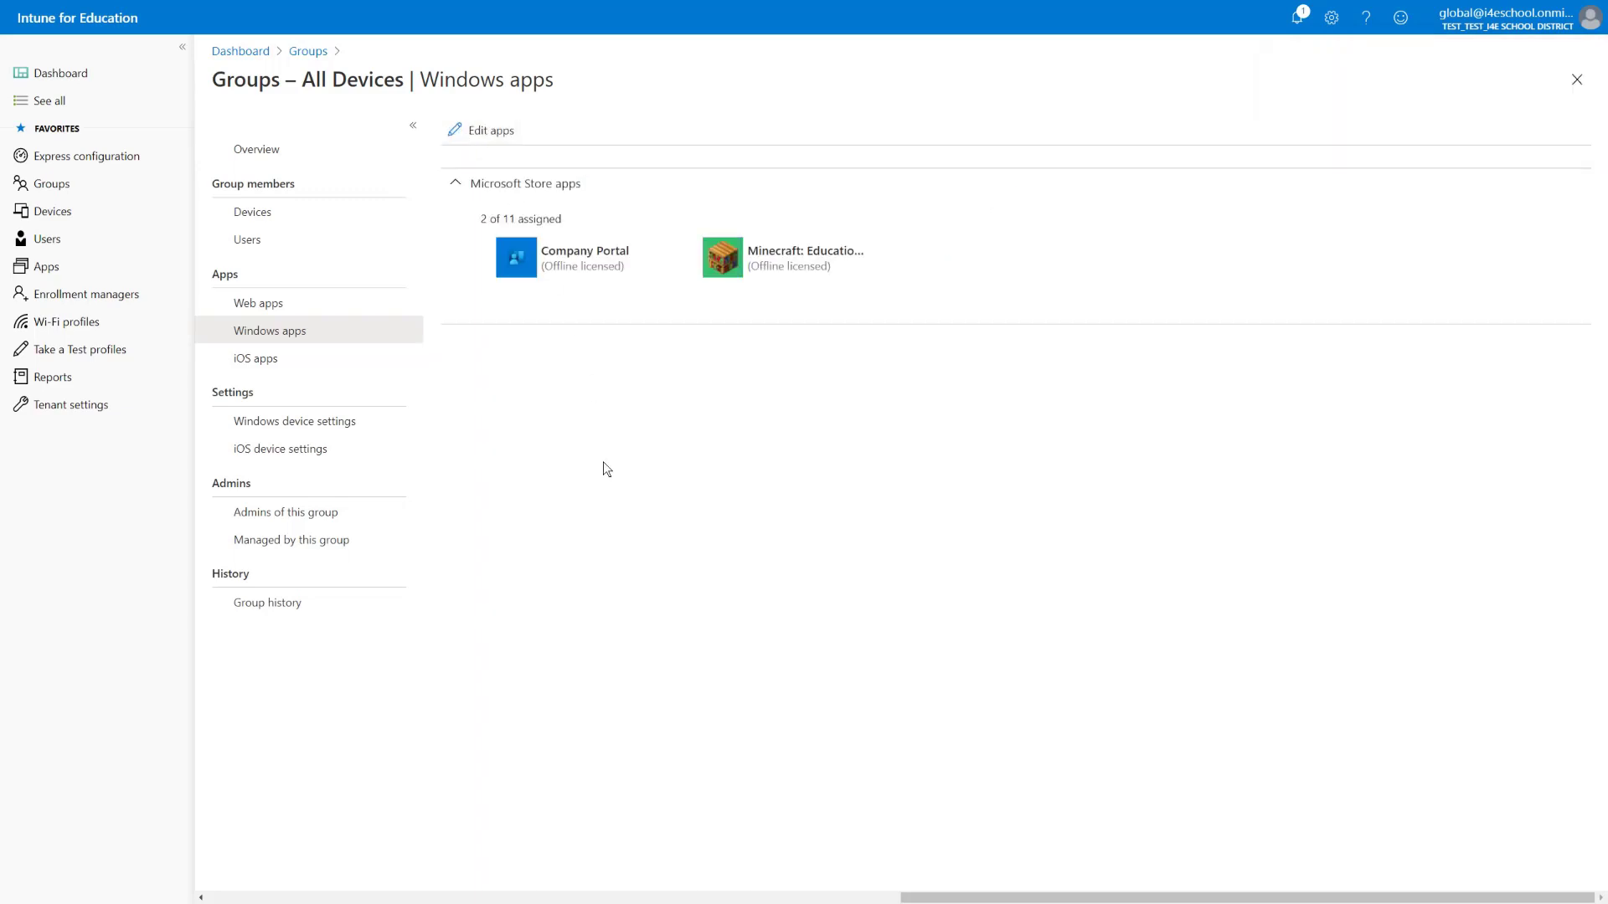
Show the Apps list, start a new desktop app, then close that form unused
click(44, 268)
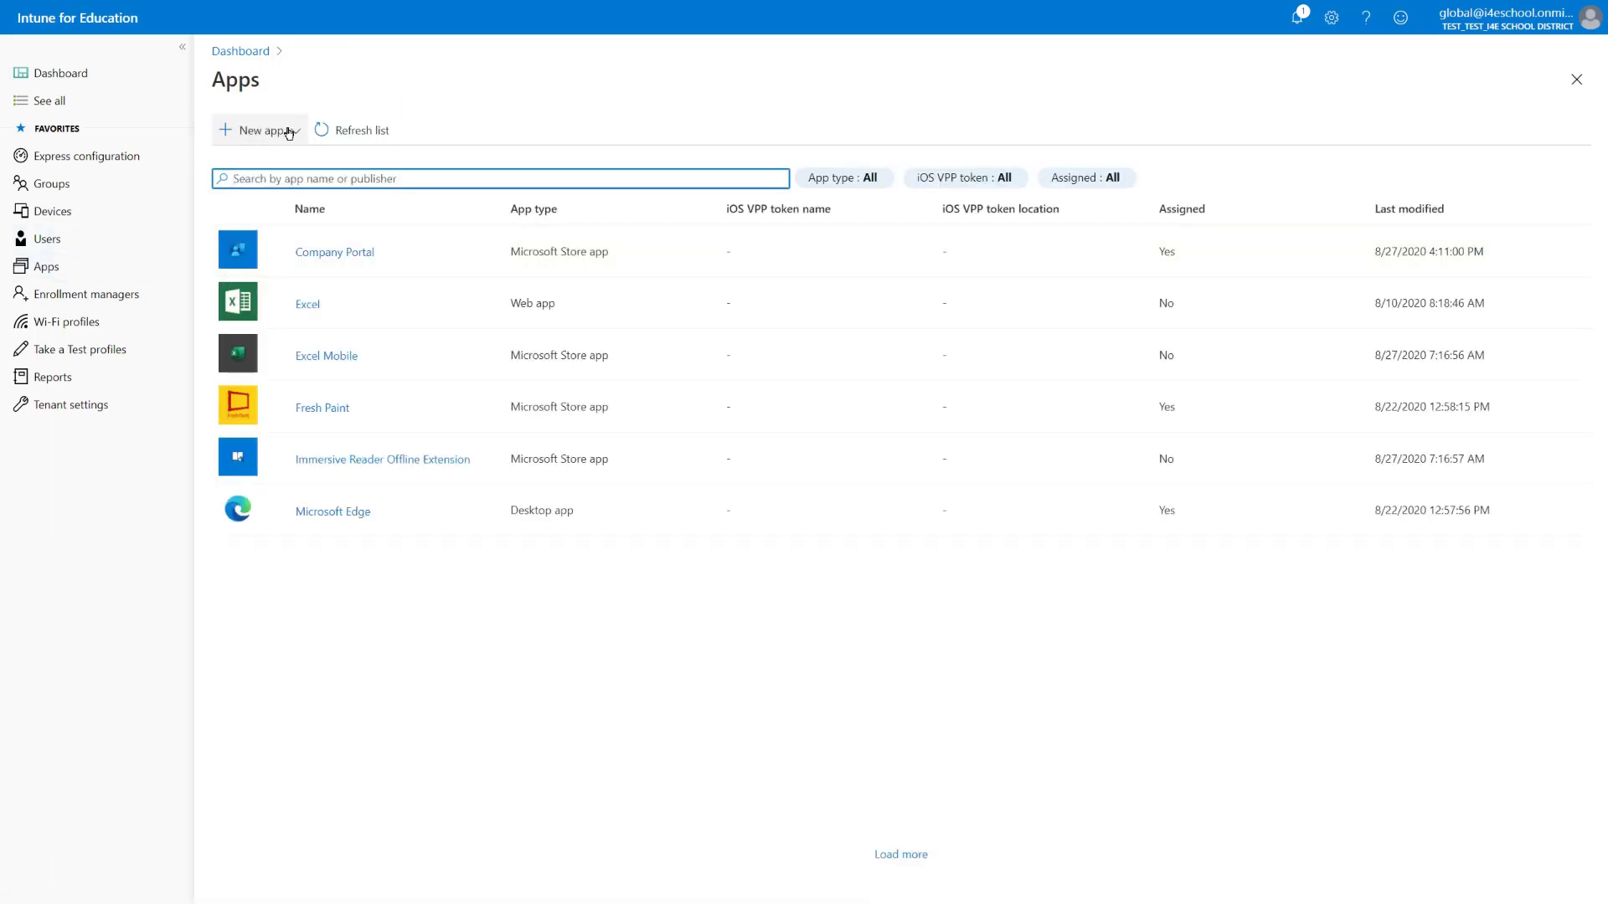
click(296, 130)
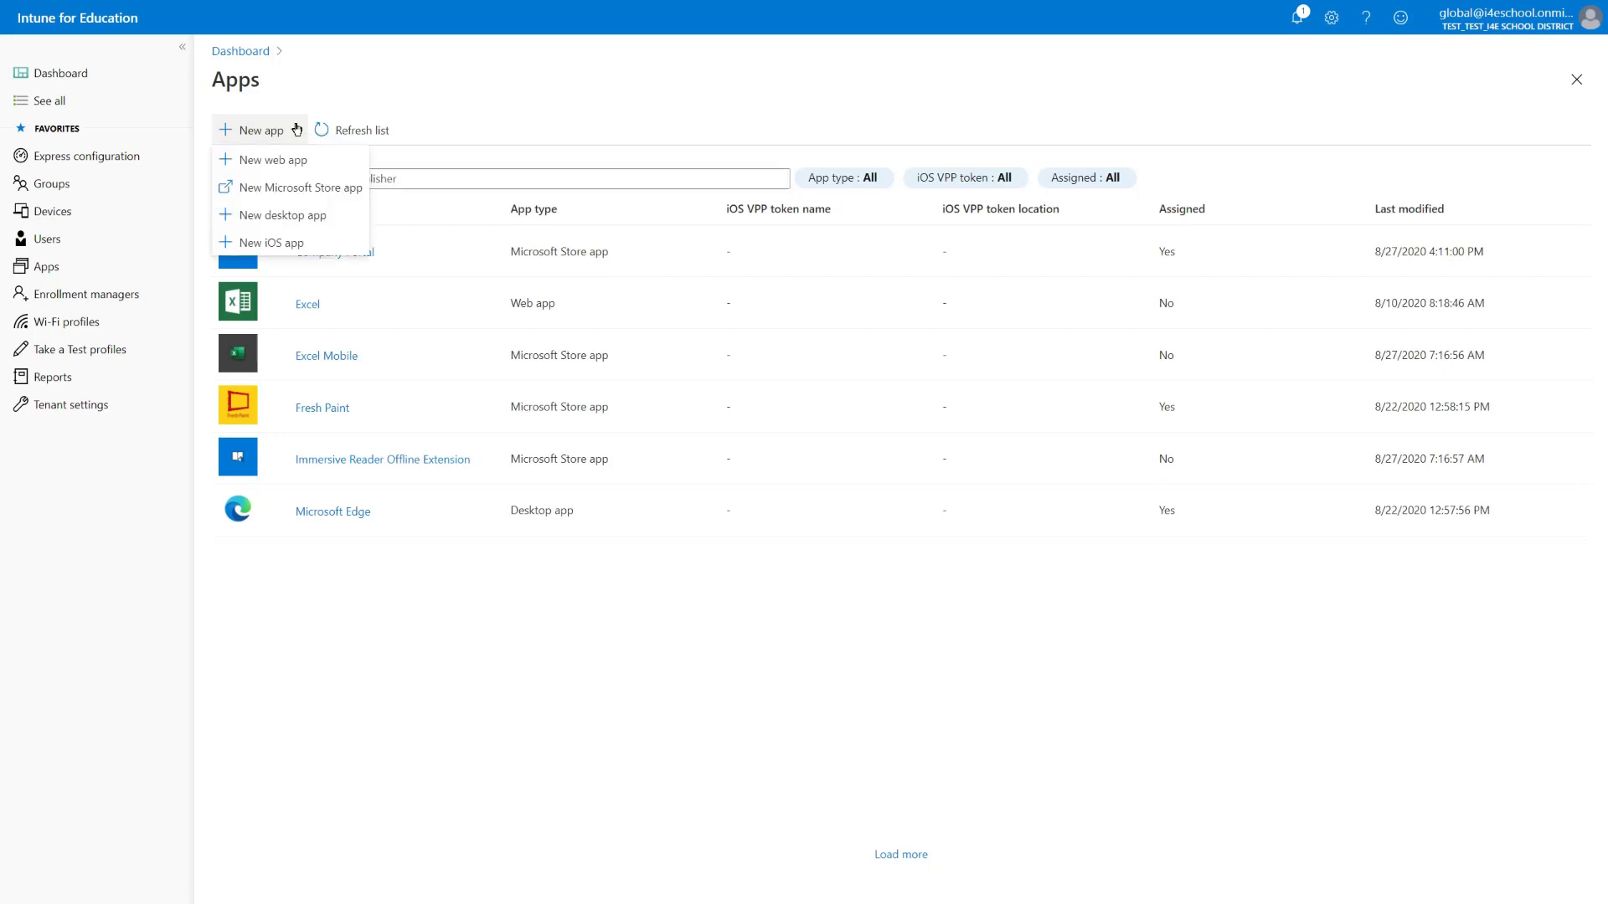
click(285, 219)
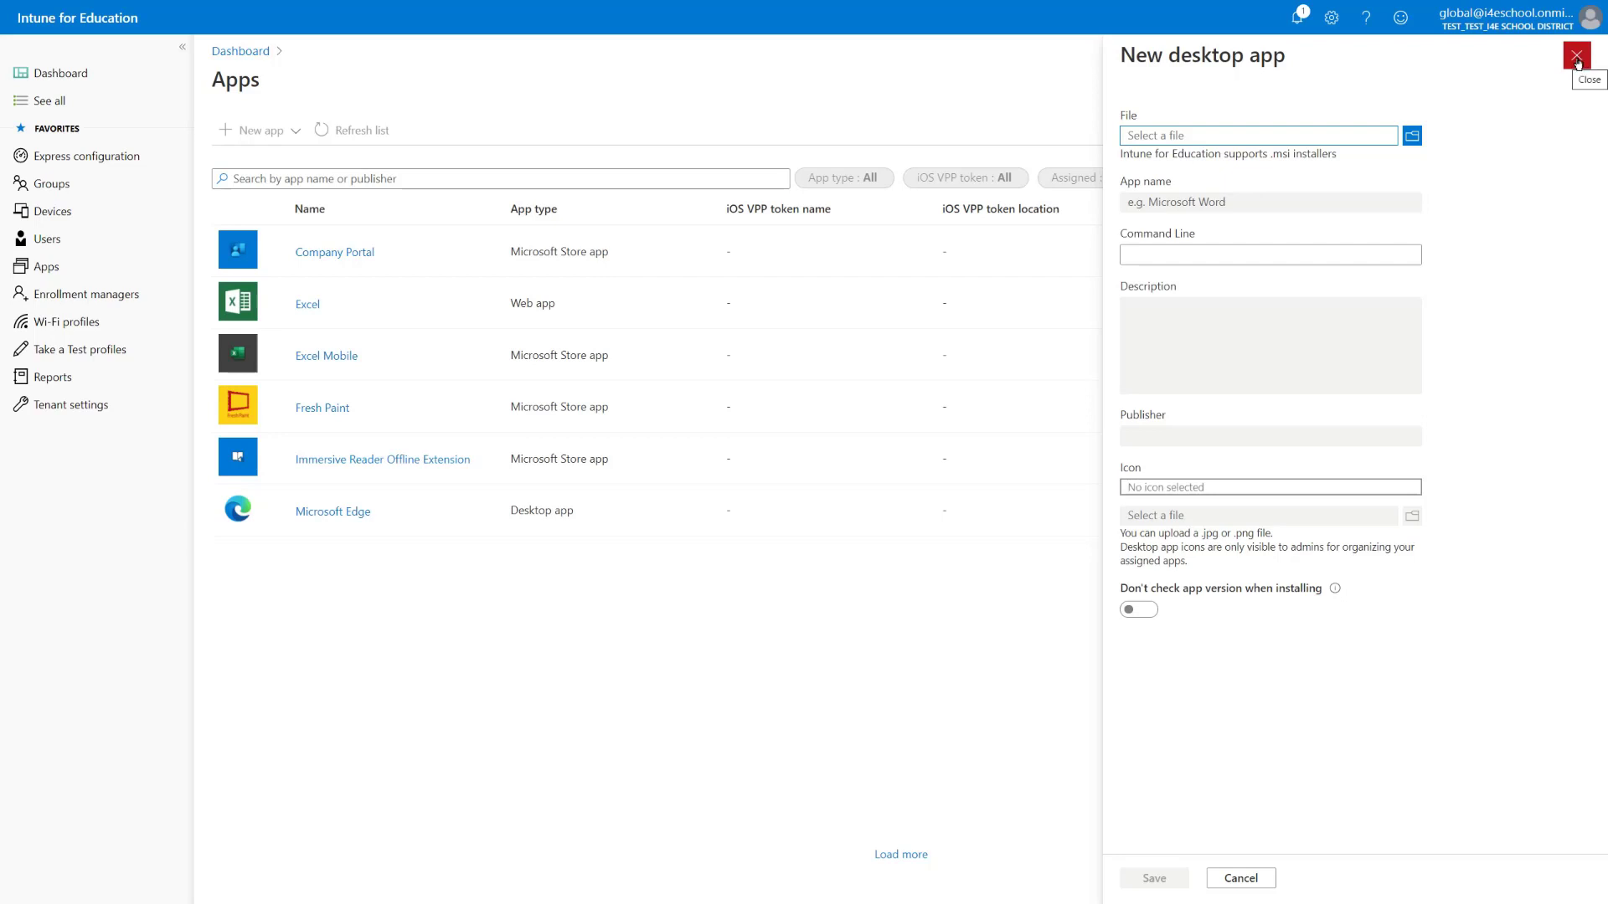
click(1576, 58)
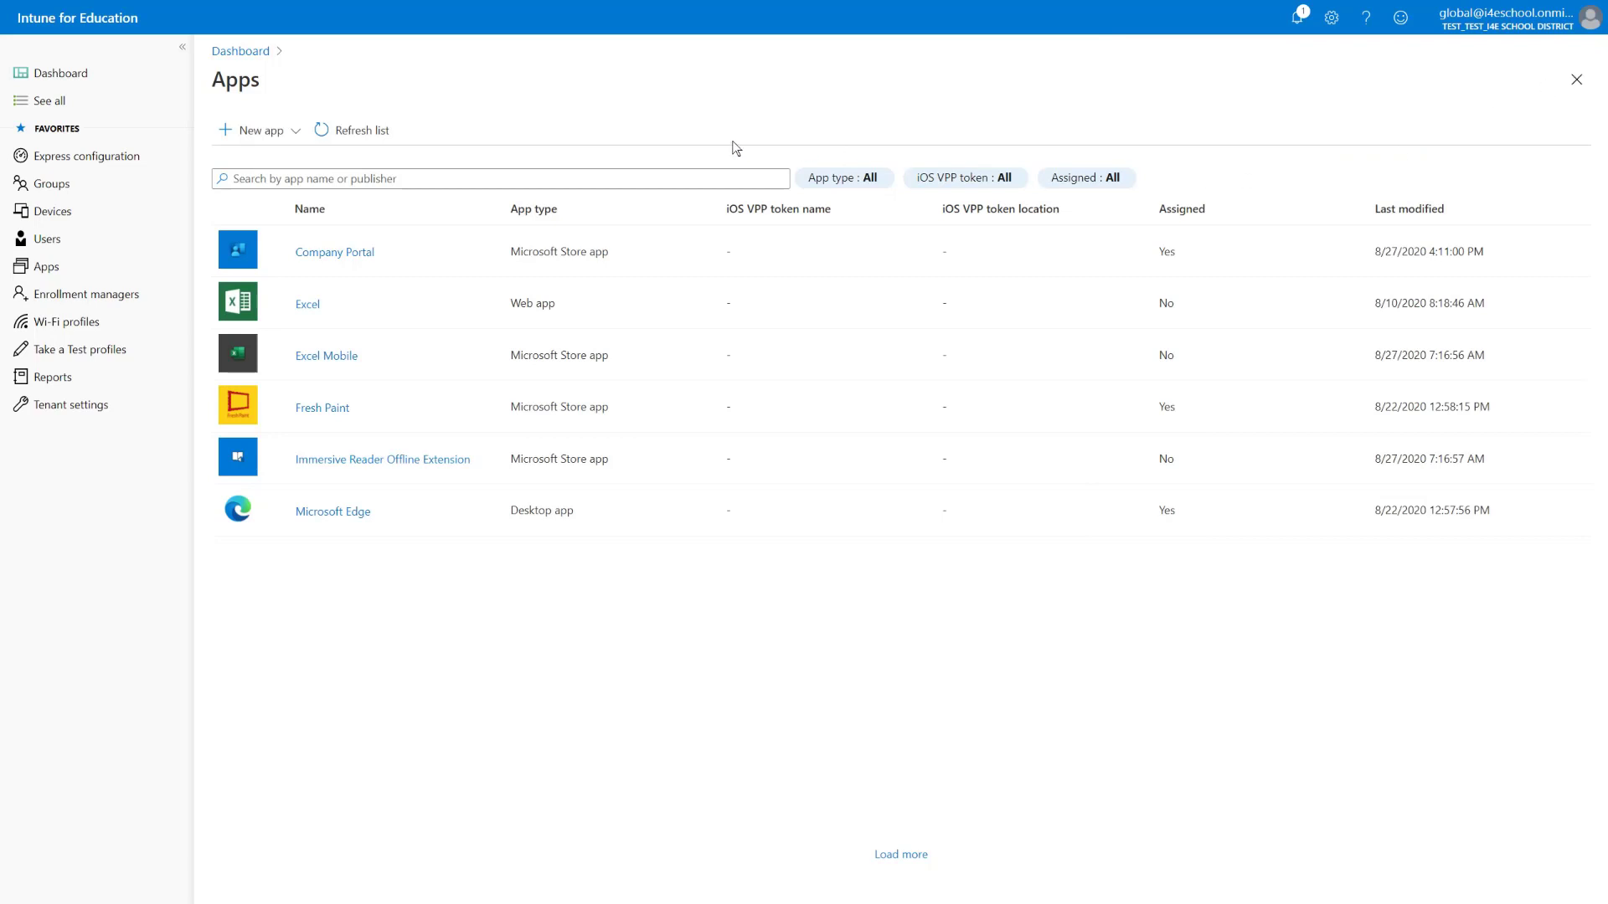
Start a new iOS app, search the App Store for 'company' and select Intune Company Portal
click(298, 130)
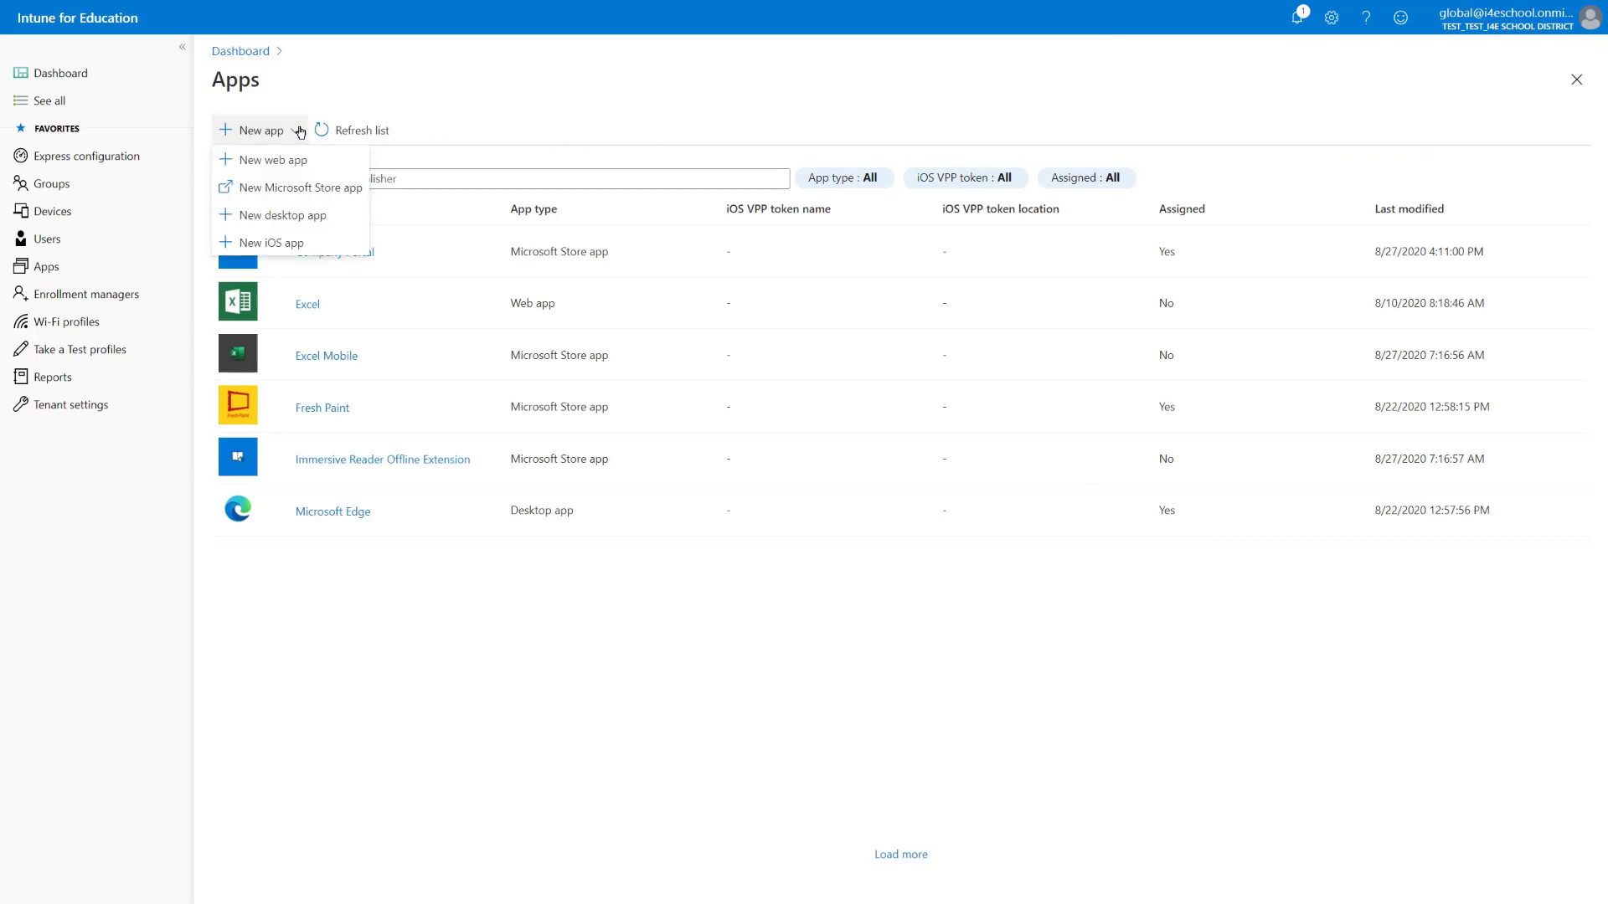
click(299, 244)
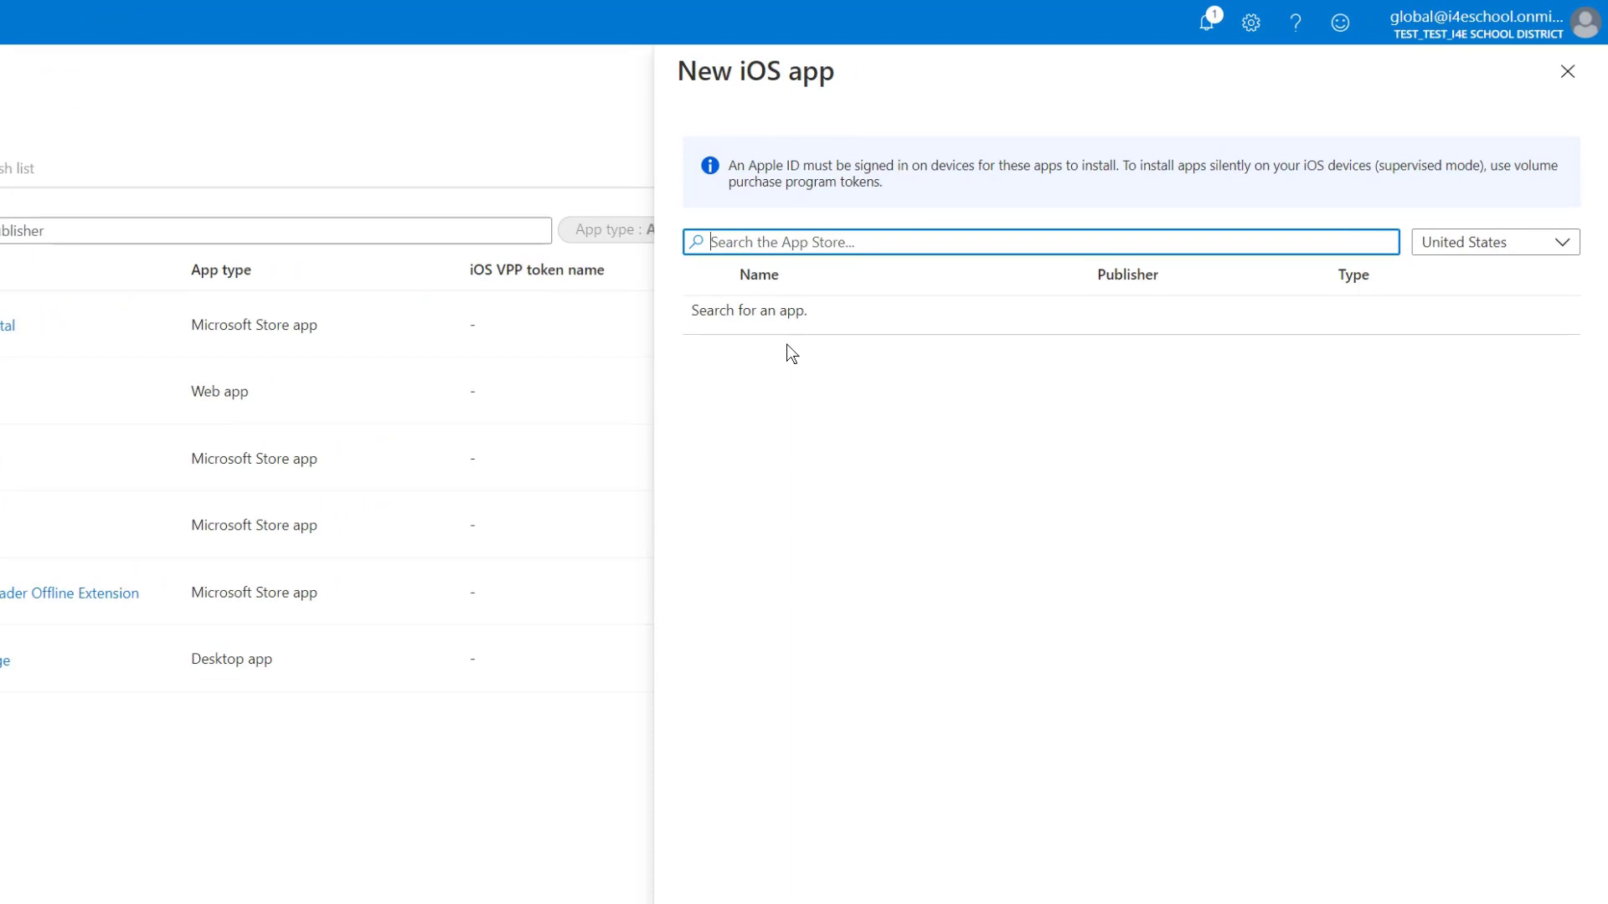
text(company)
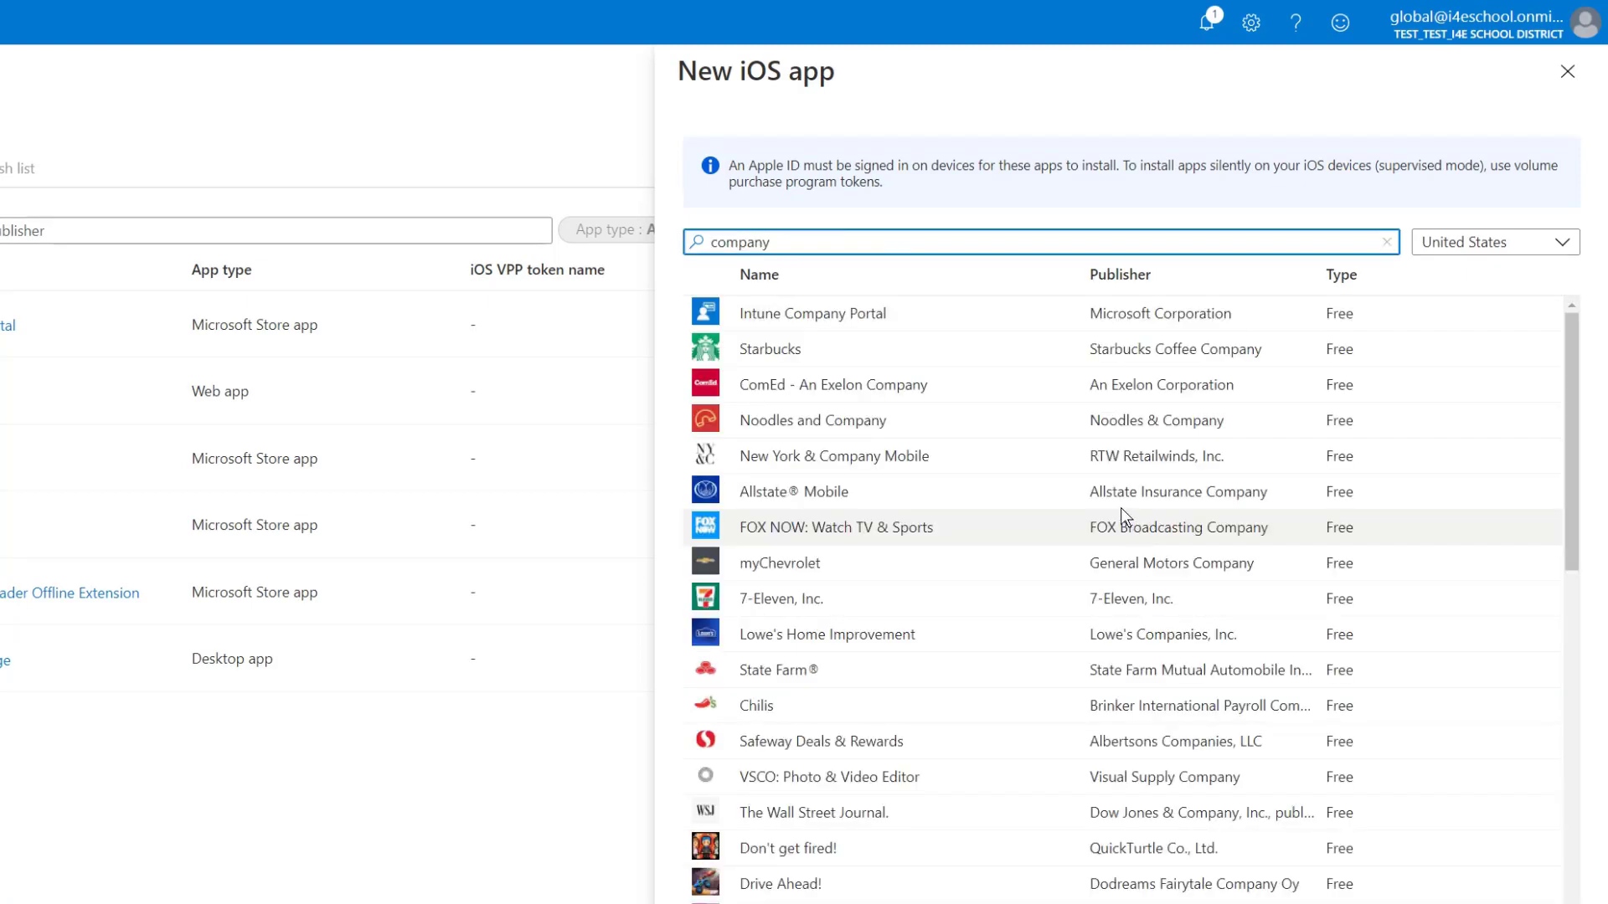
click(804, 313)
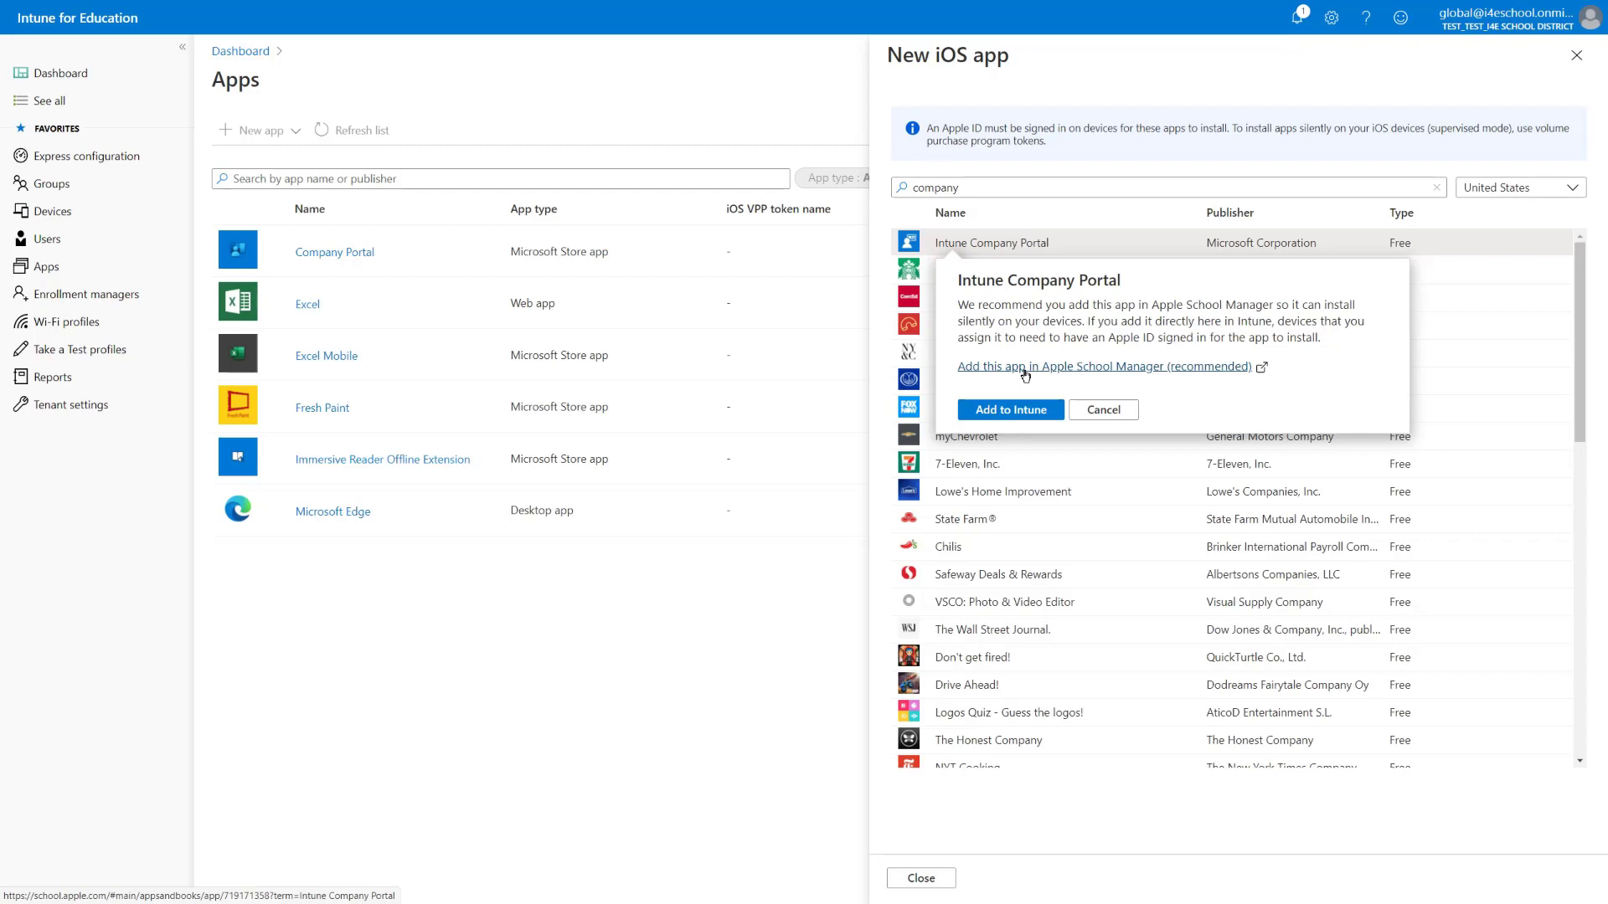
In Apple School Manager, get 100 Intune Company Portal licences assigned to I4ESchool
click(1025, 375)
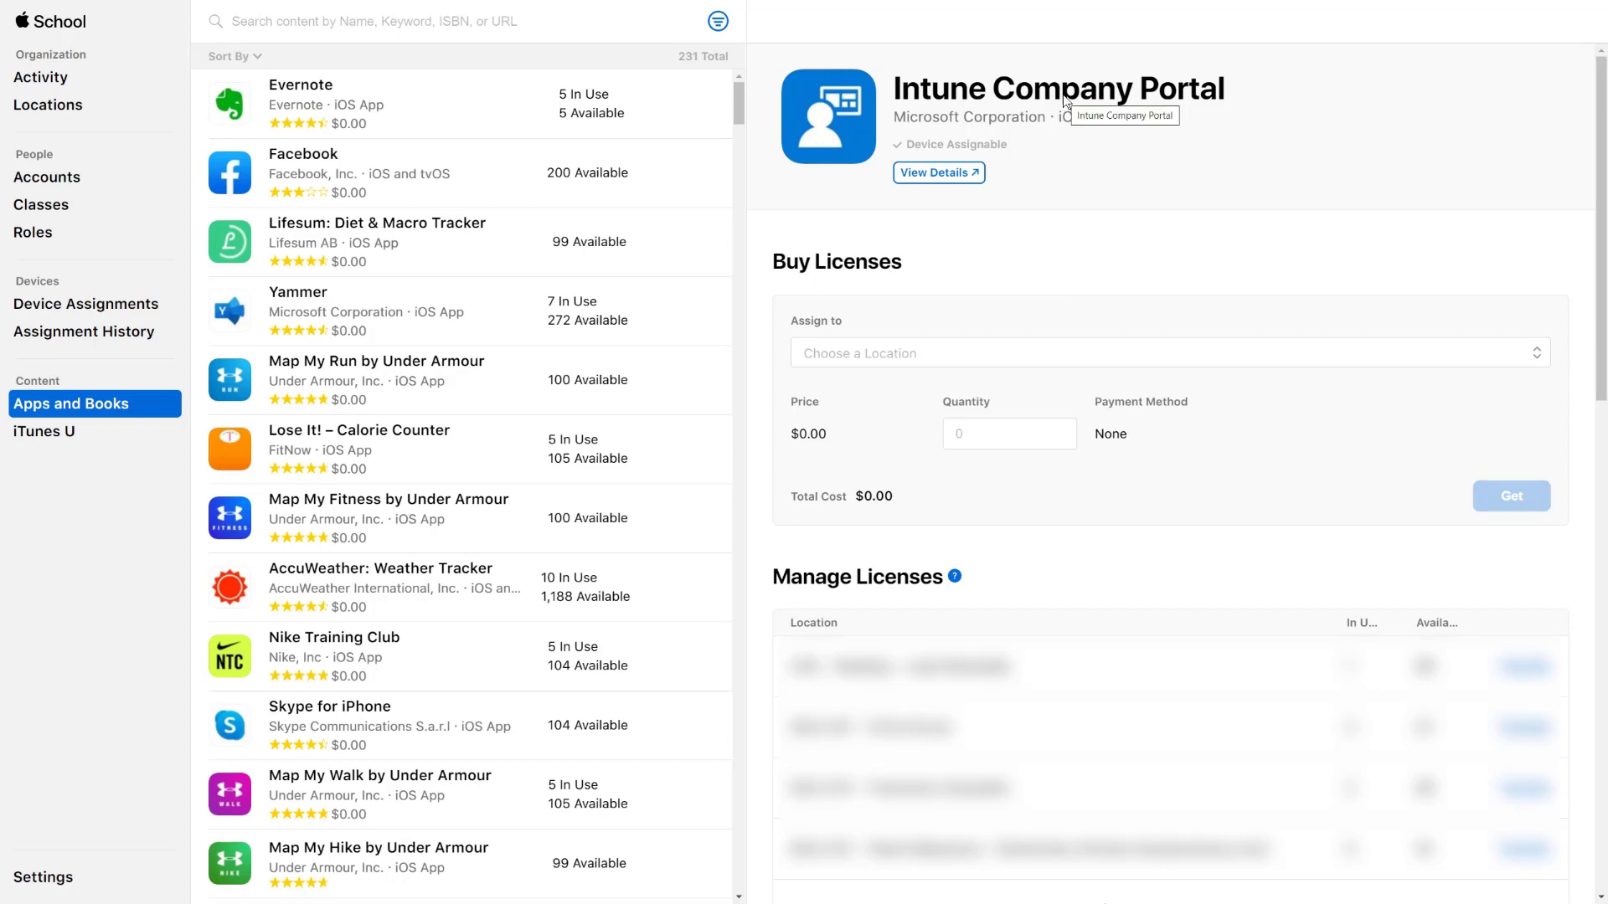
click(984, 431)
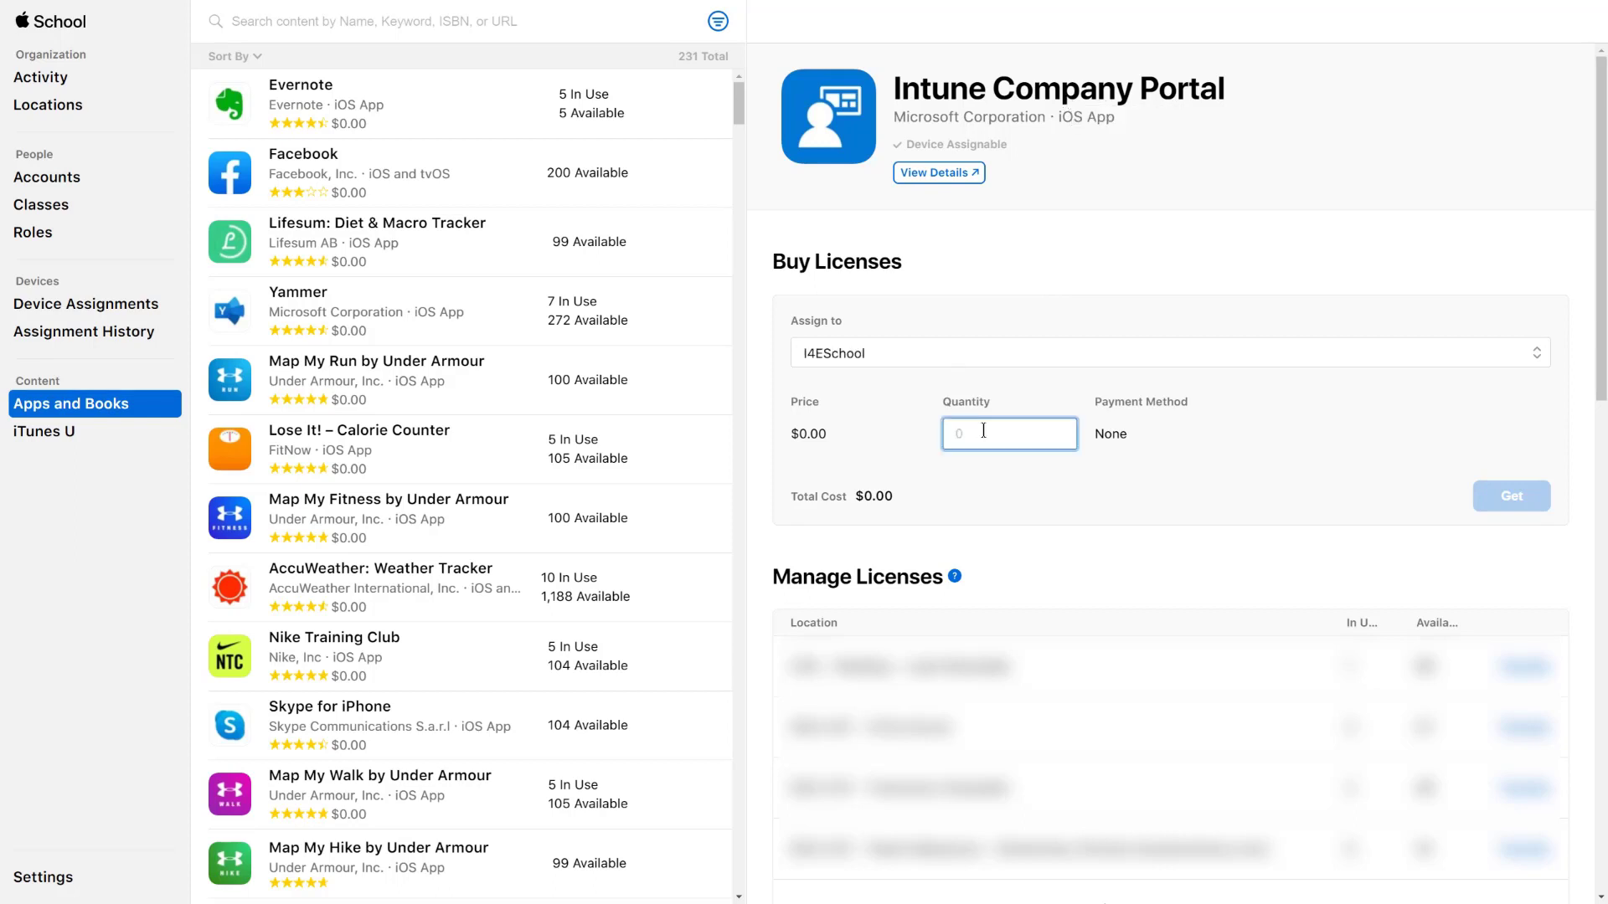
text(100)
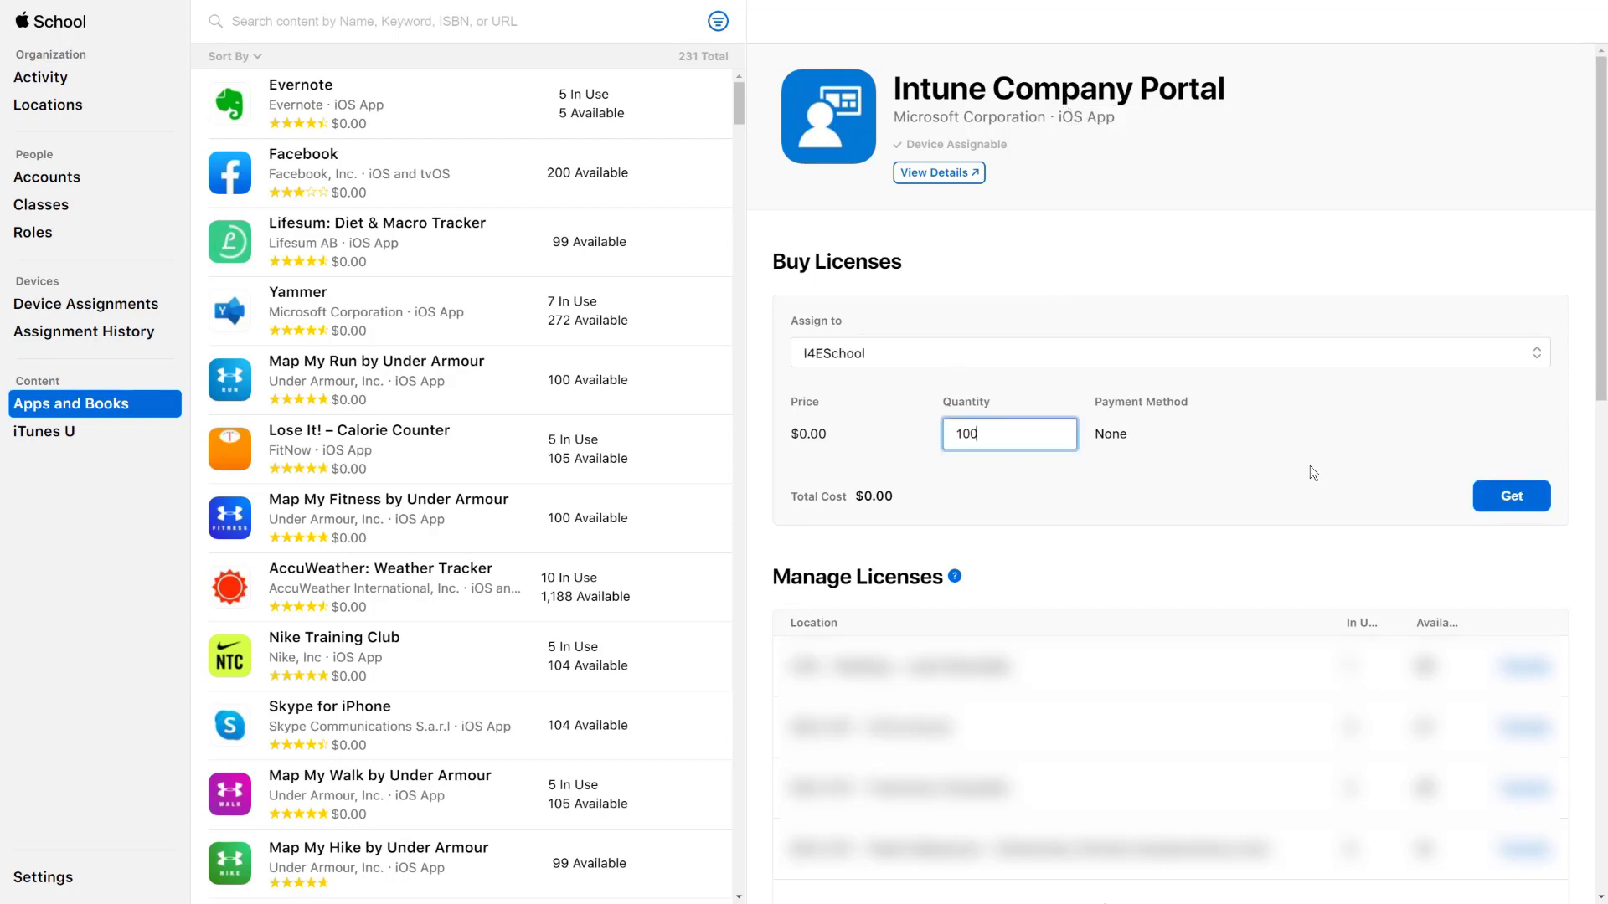
click(1506, 499)
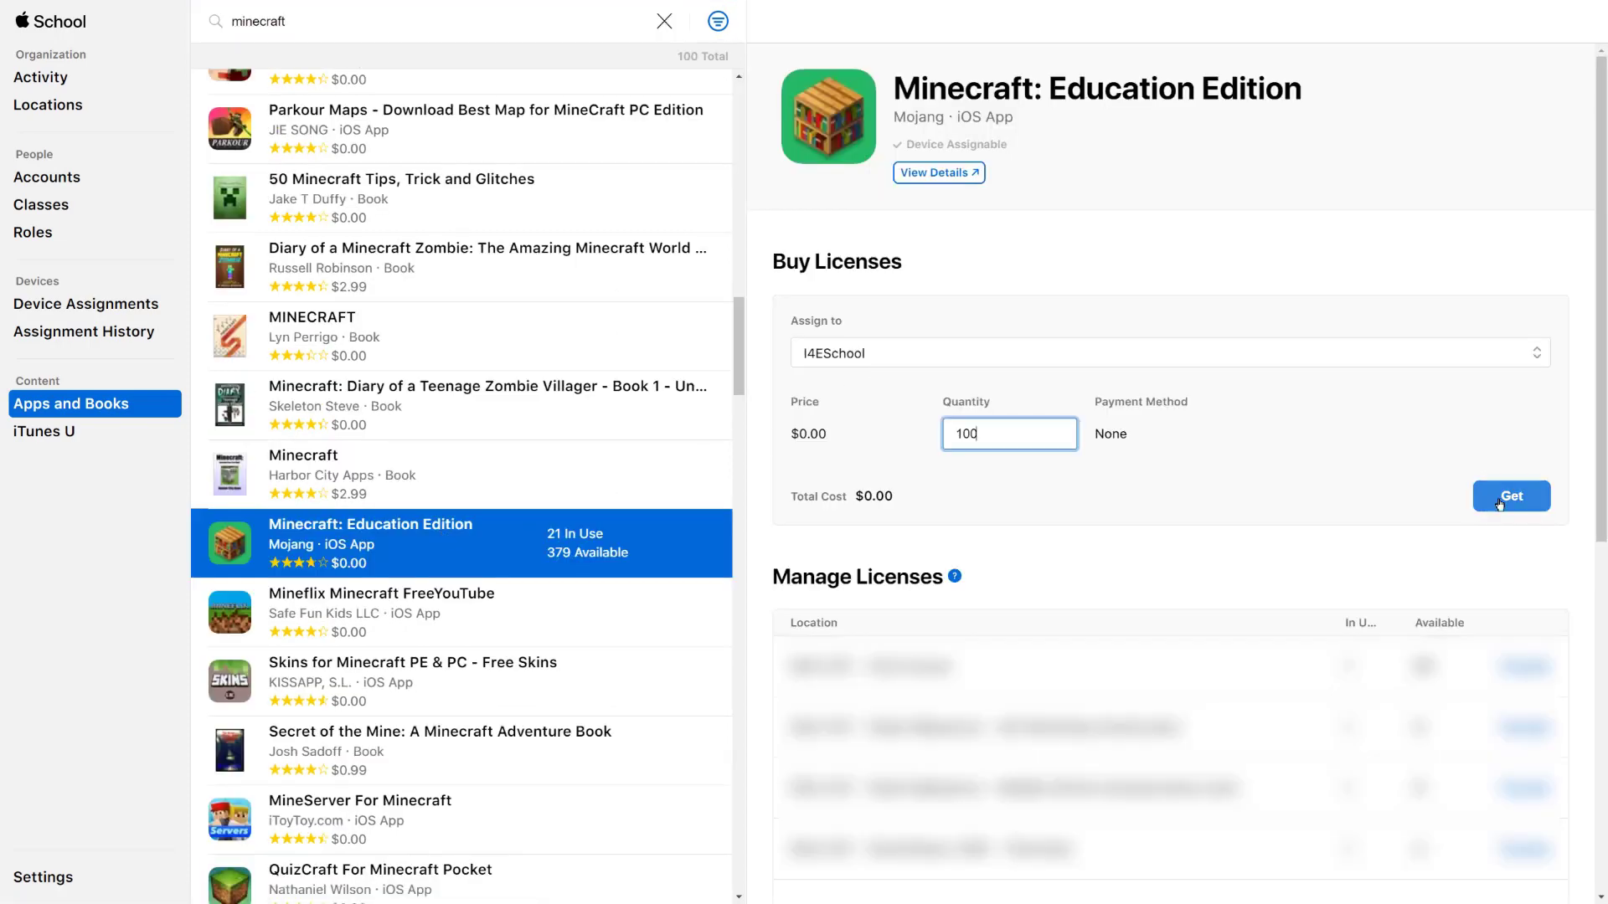
Get 100 licences each of Minecraft: Education Edition, Microsoft Edge and Microsoft Teams
click(1511, 495)
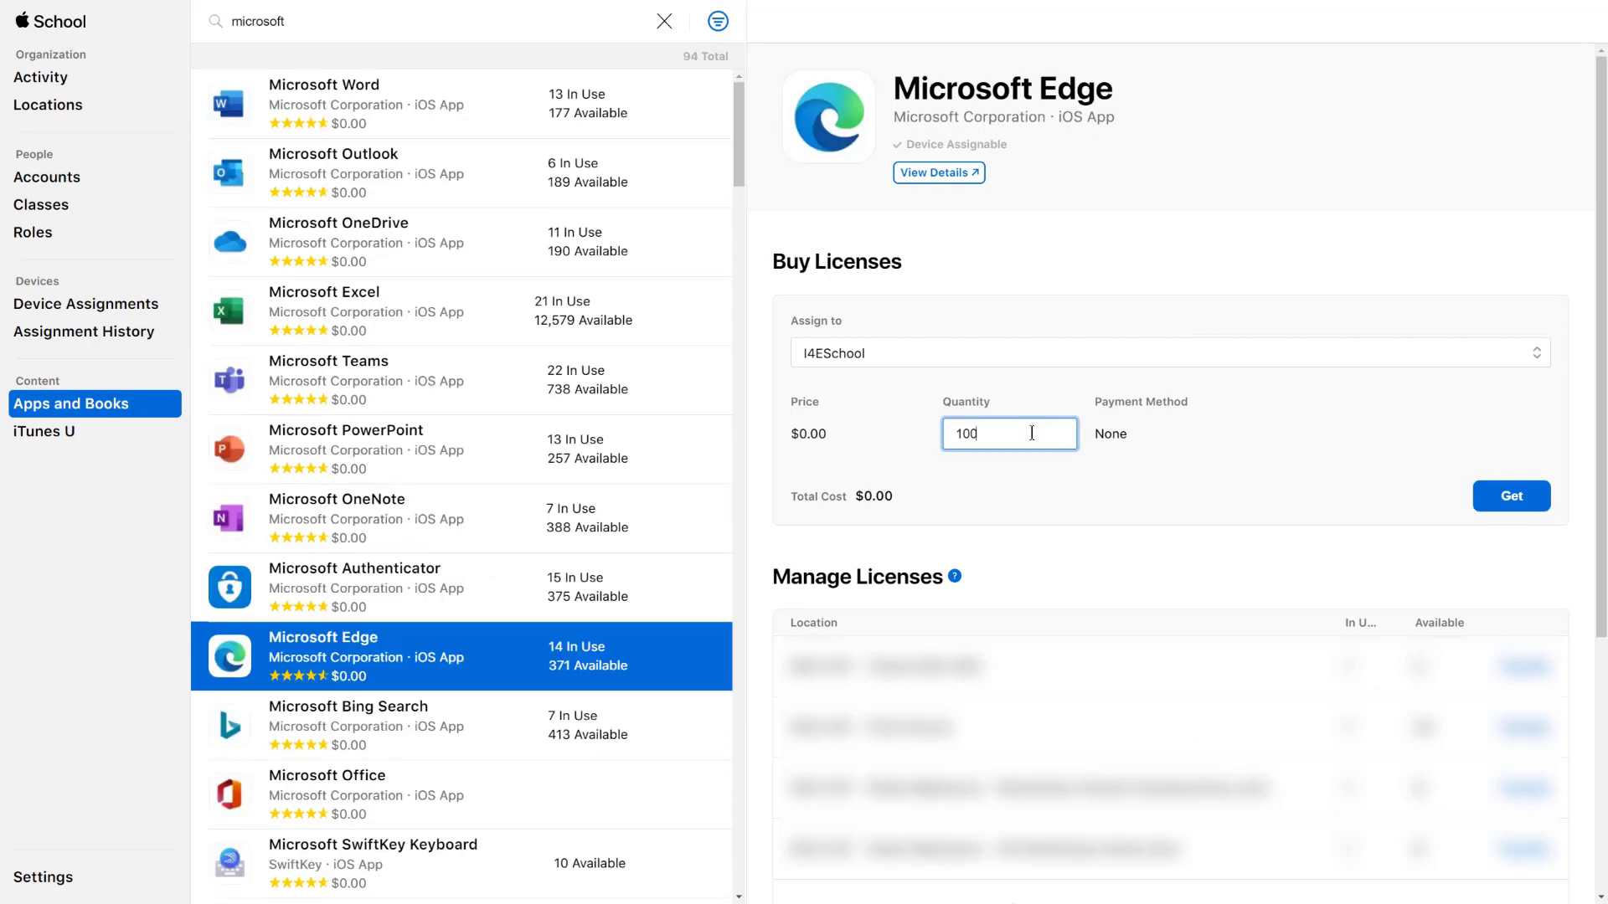
click(1494, 499)
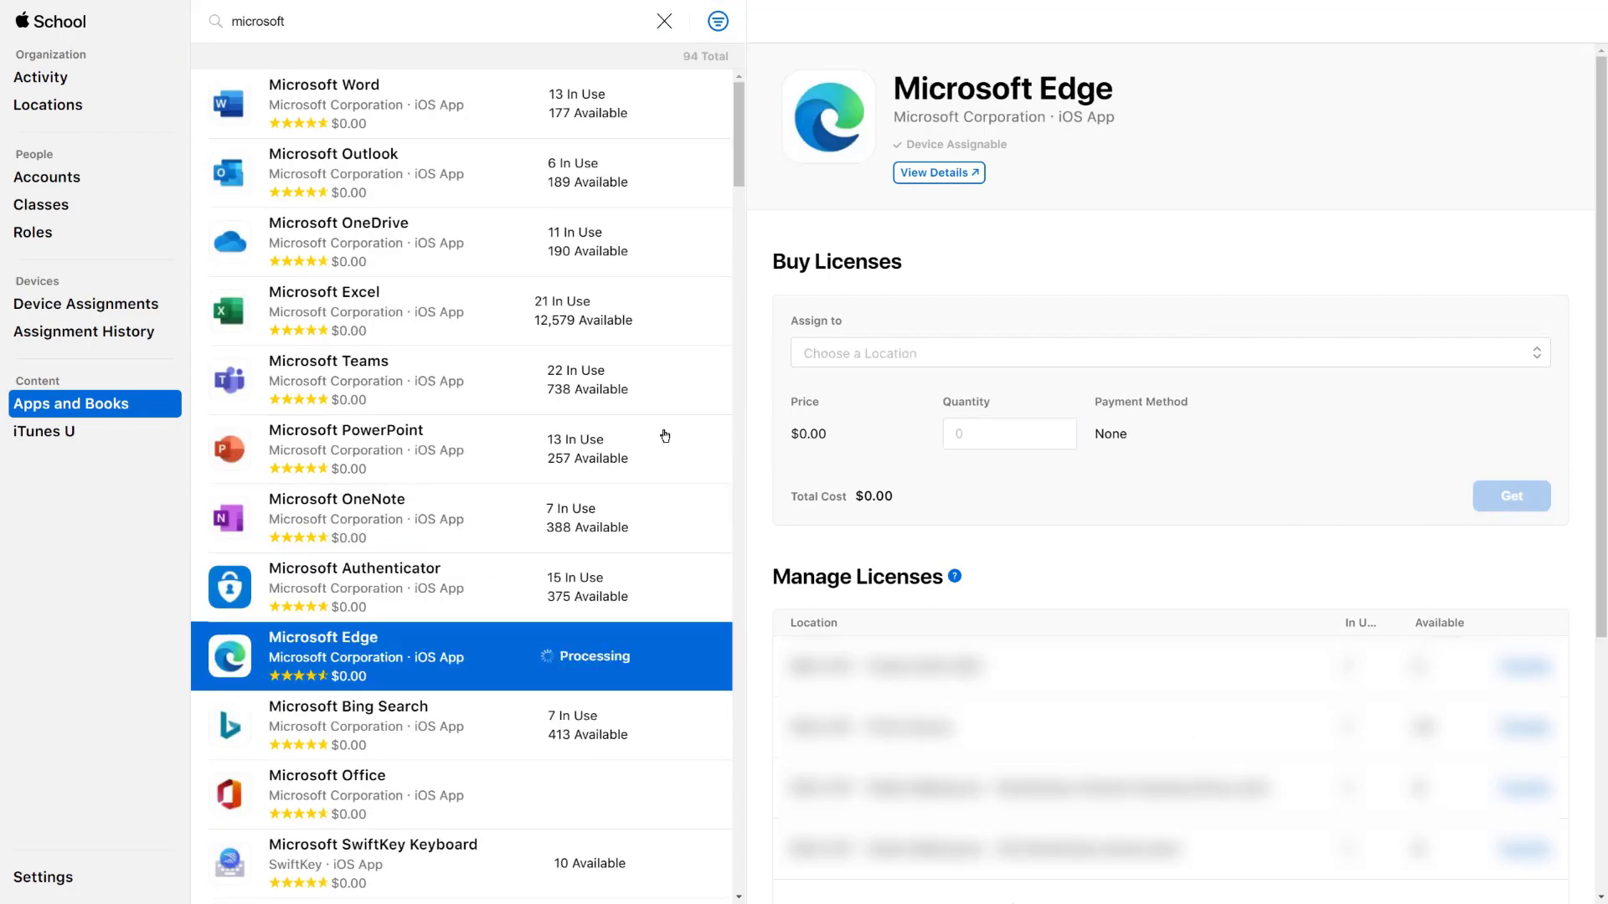
click(351, 378)
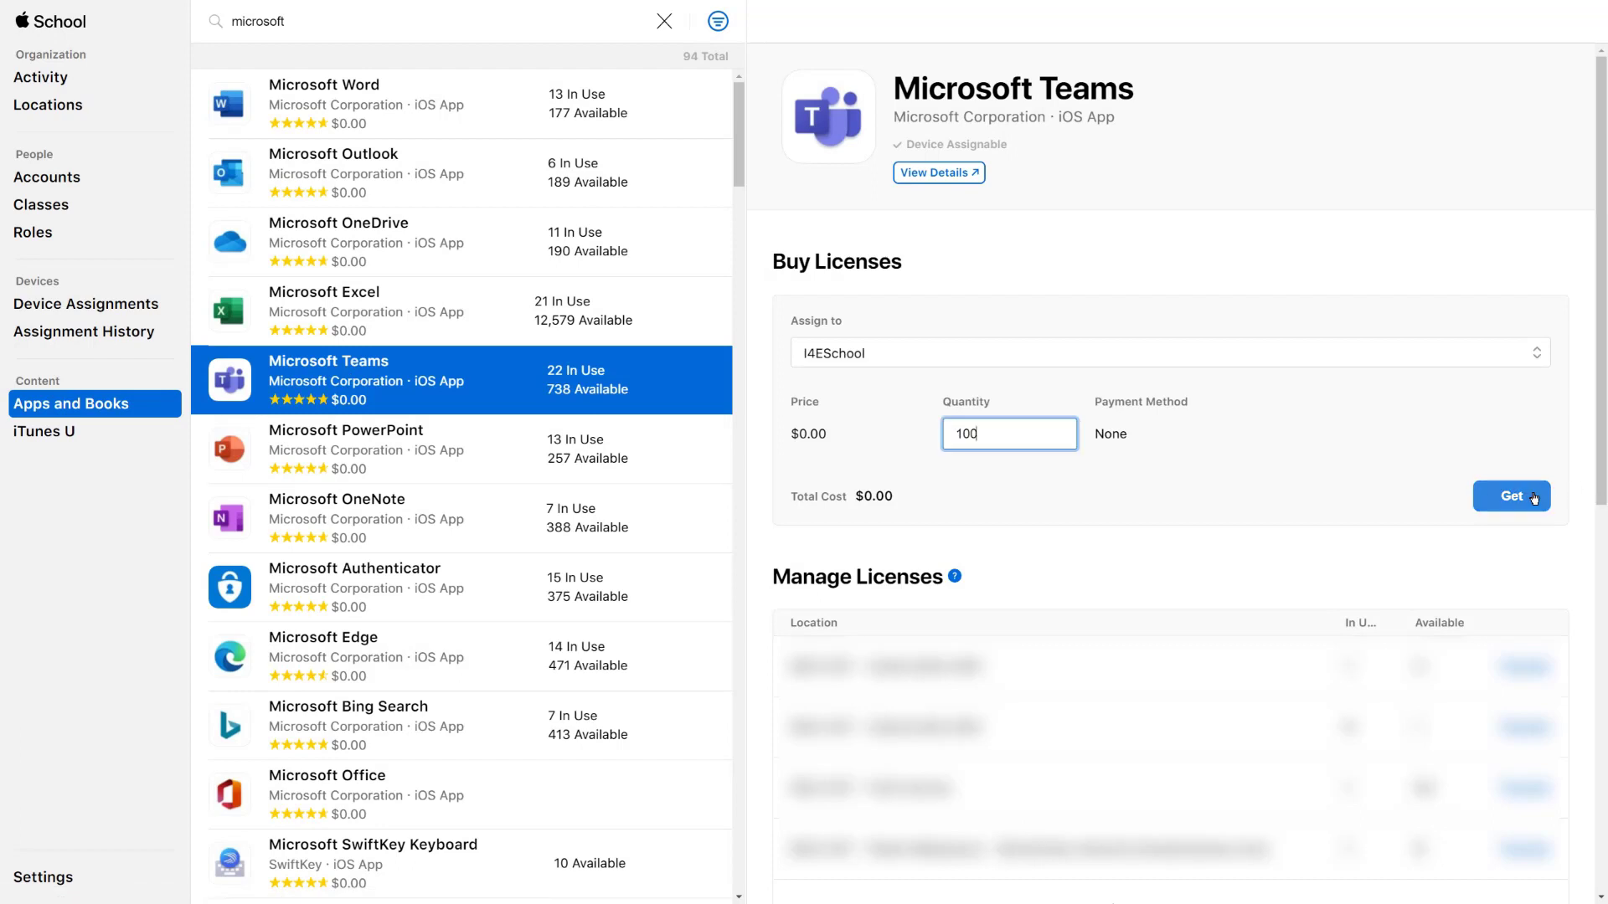
click(1533, 499)
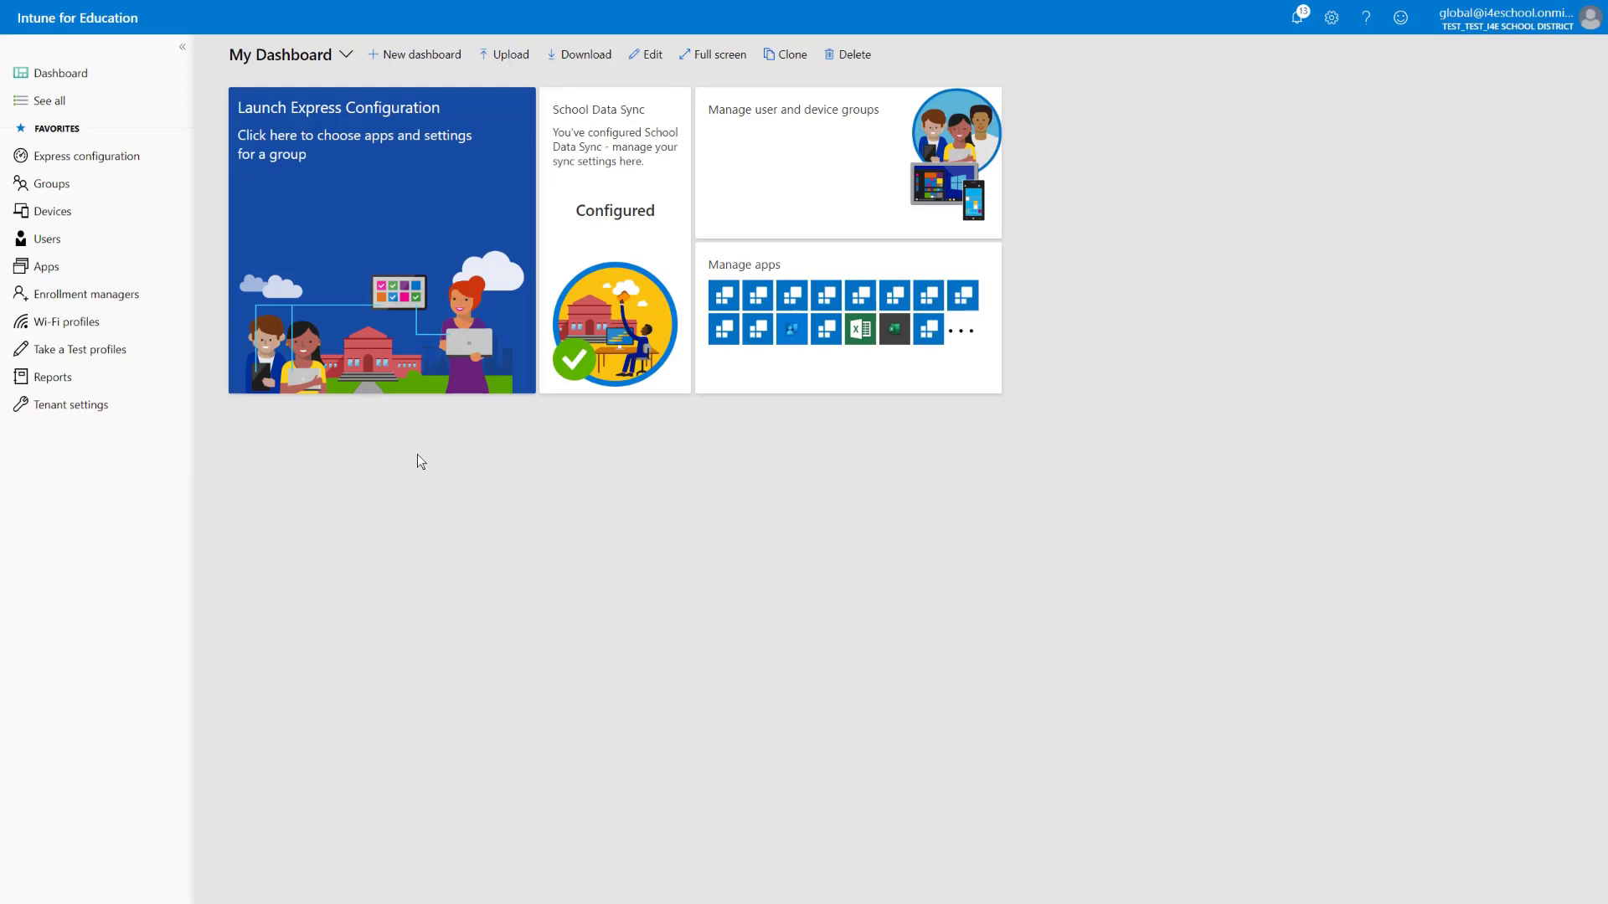
Check Microsoft Edge, Microsoft Teams and Minecraft: Education among All Devices' I4ESchool iOS apps, then save
click(60, 192)
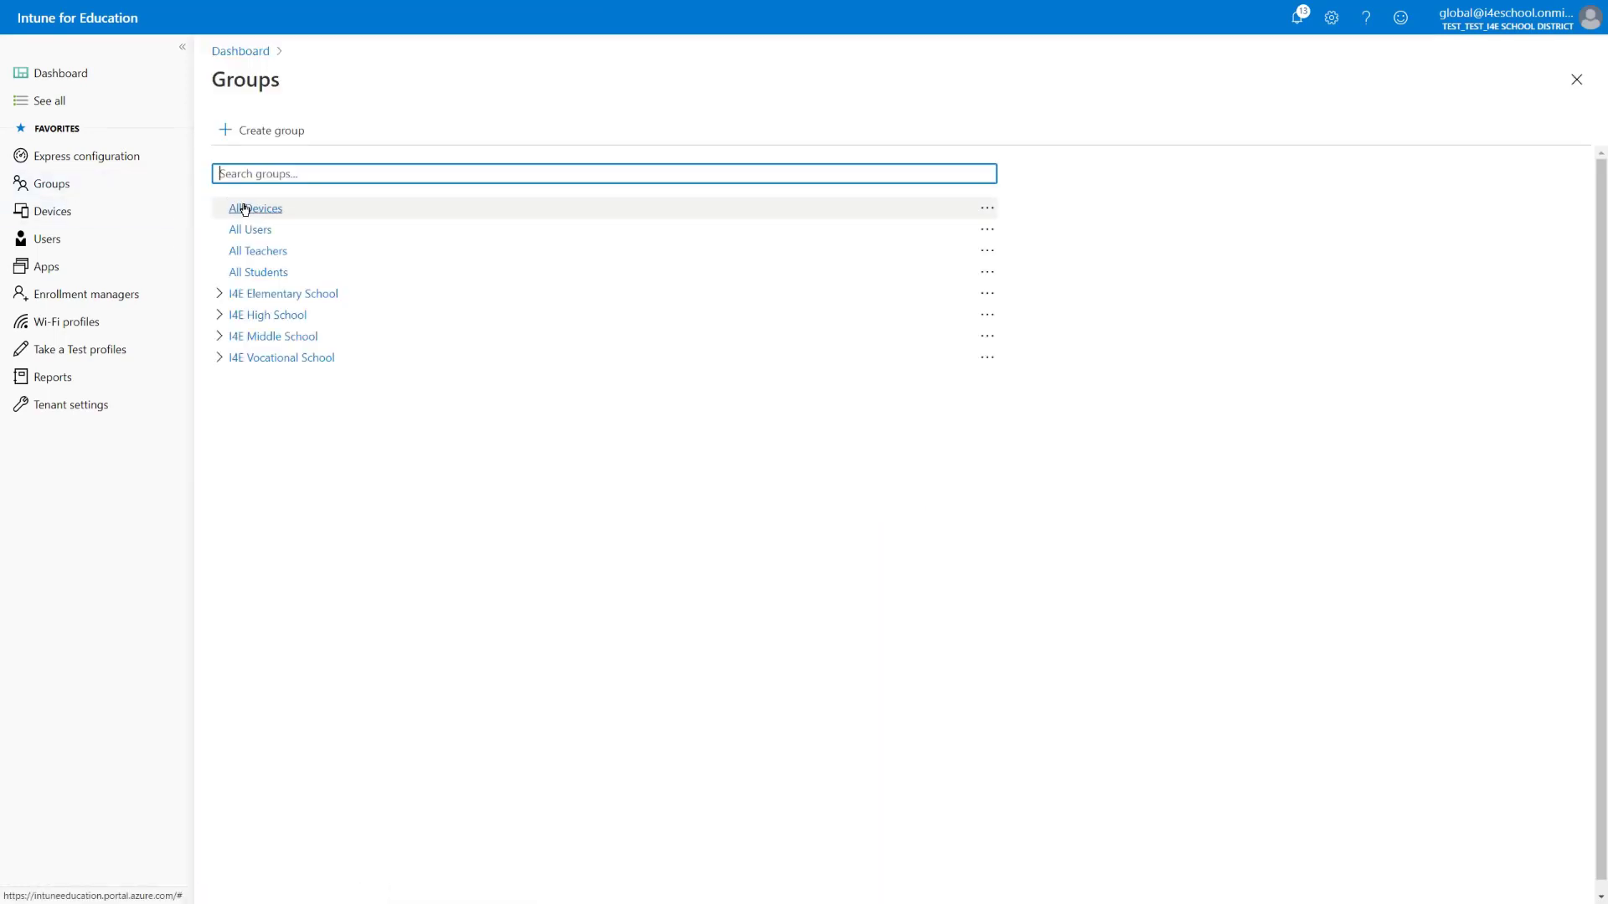
click(245, 209)
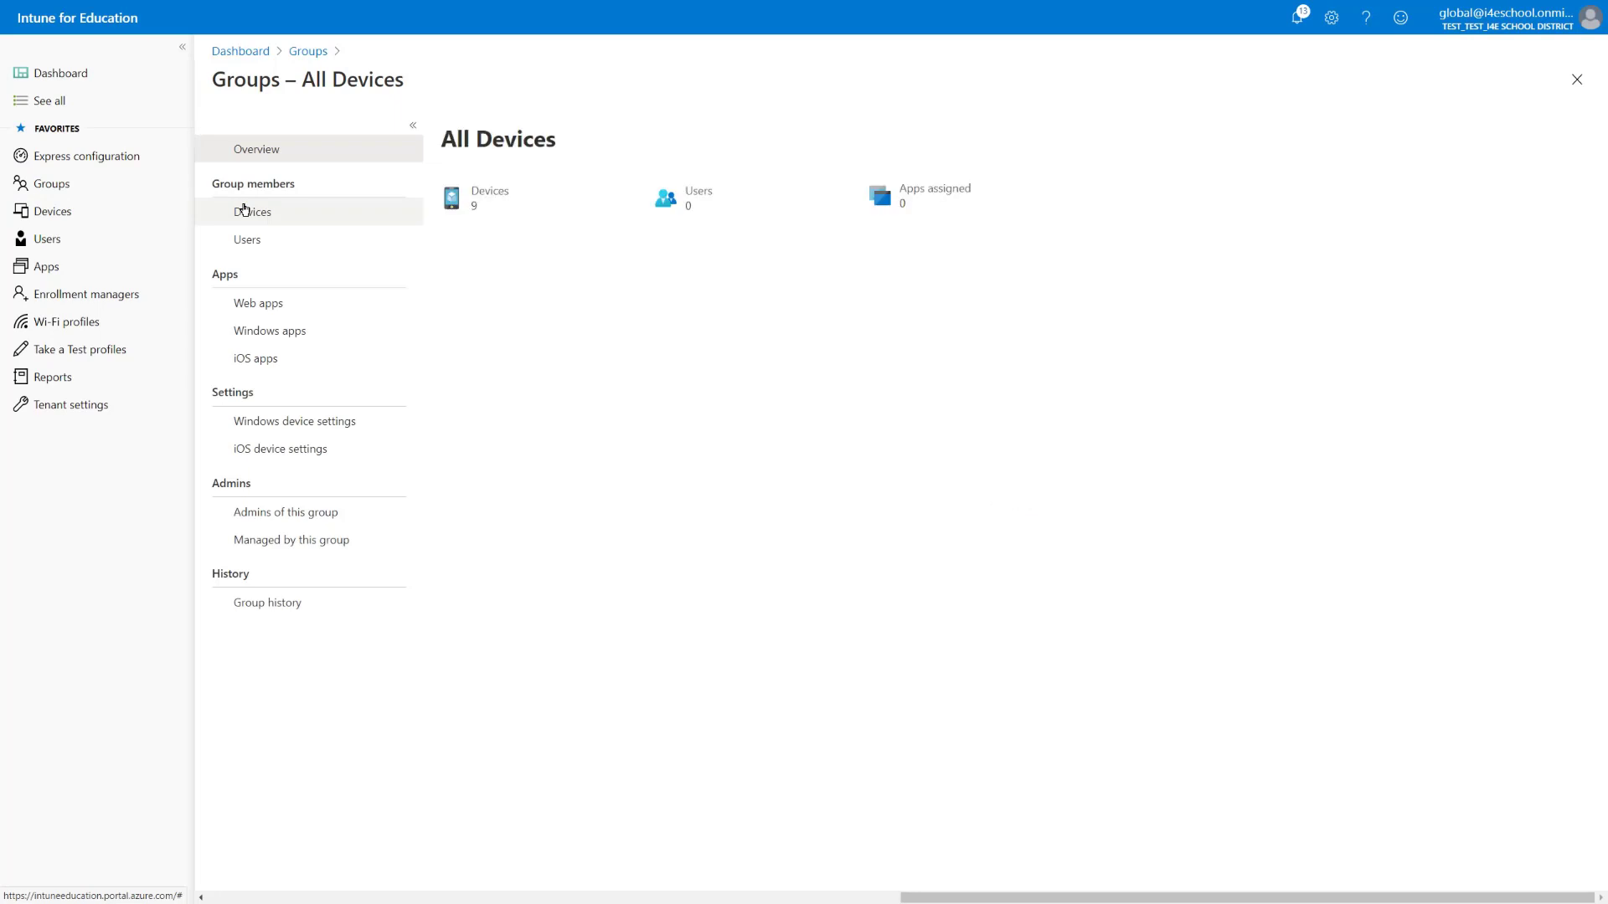
click(269, 360)
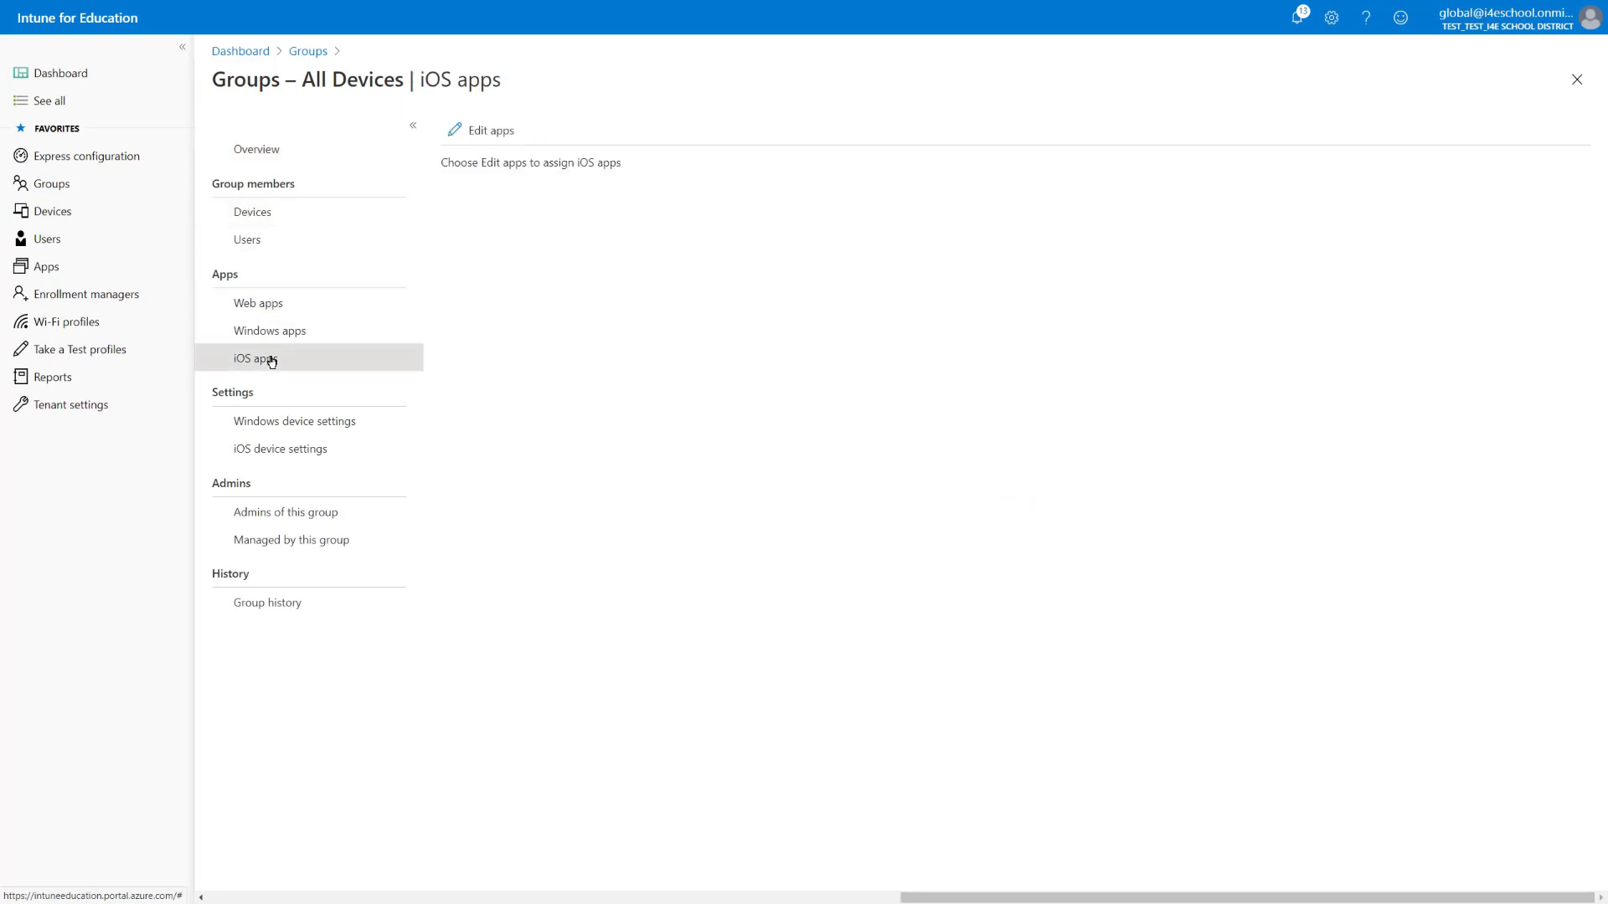
click(489, 131)
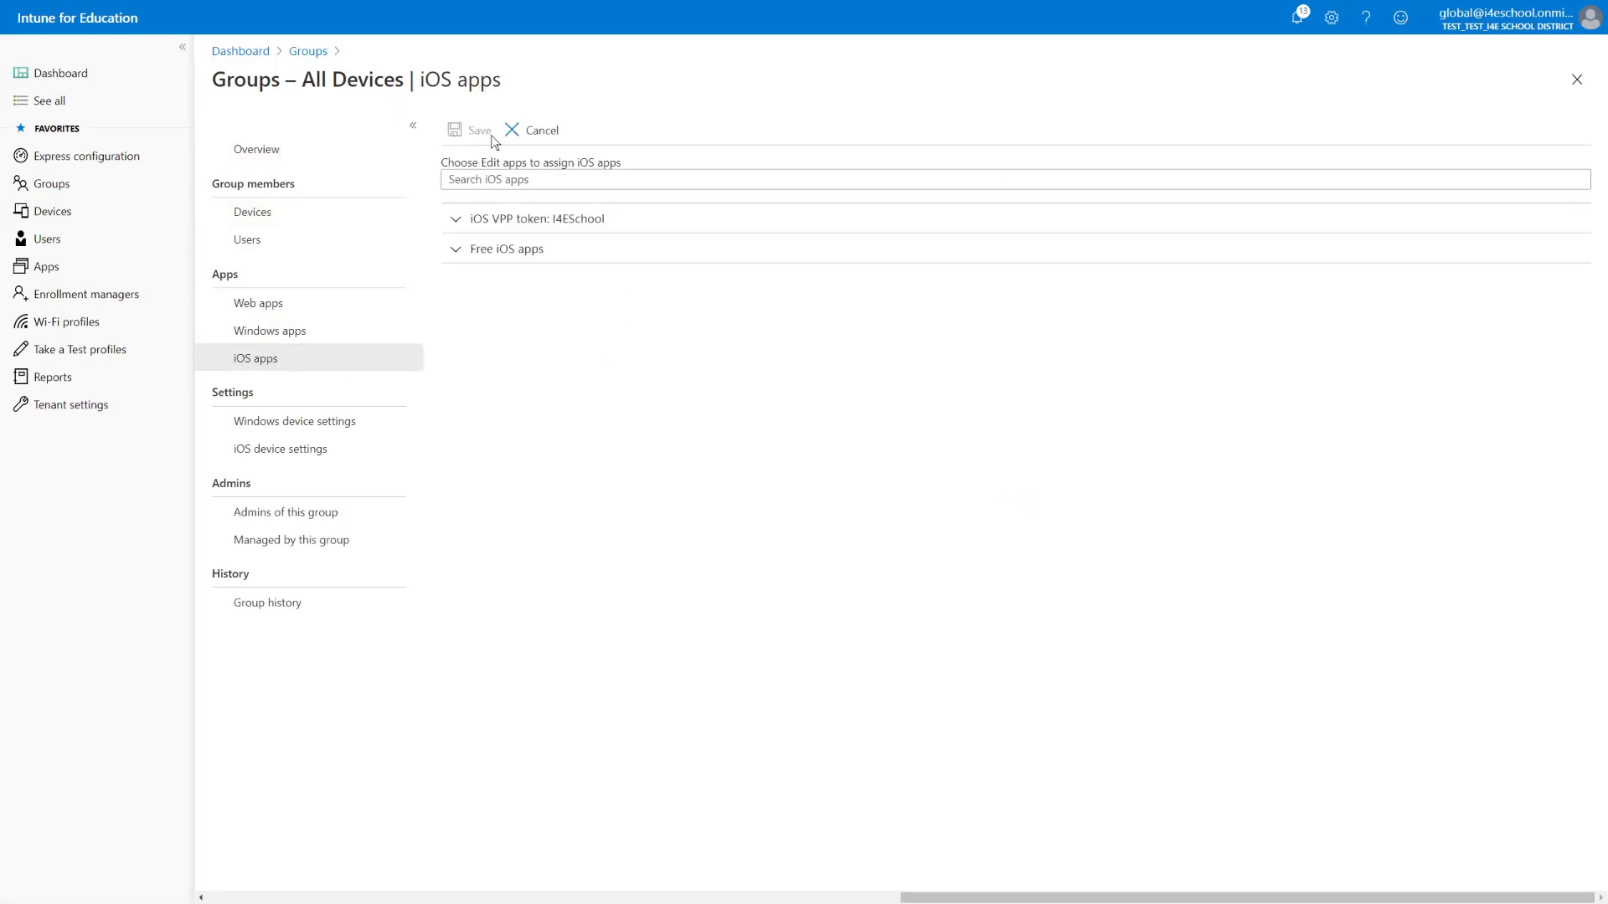
click(456, 225)
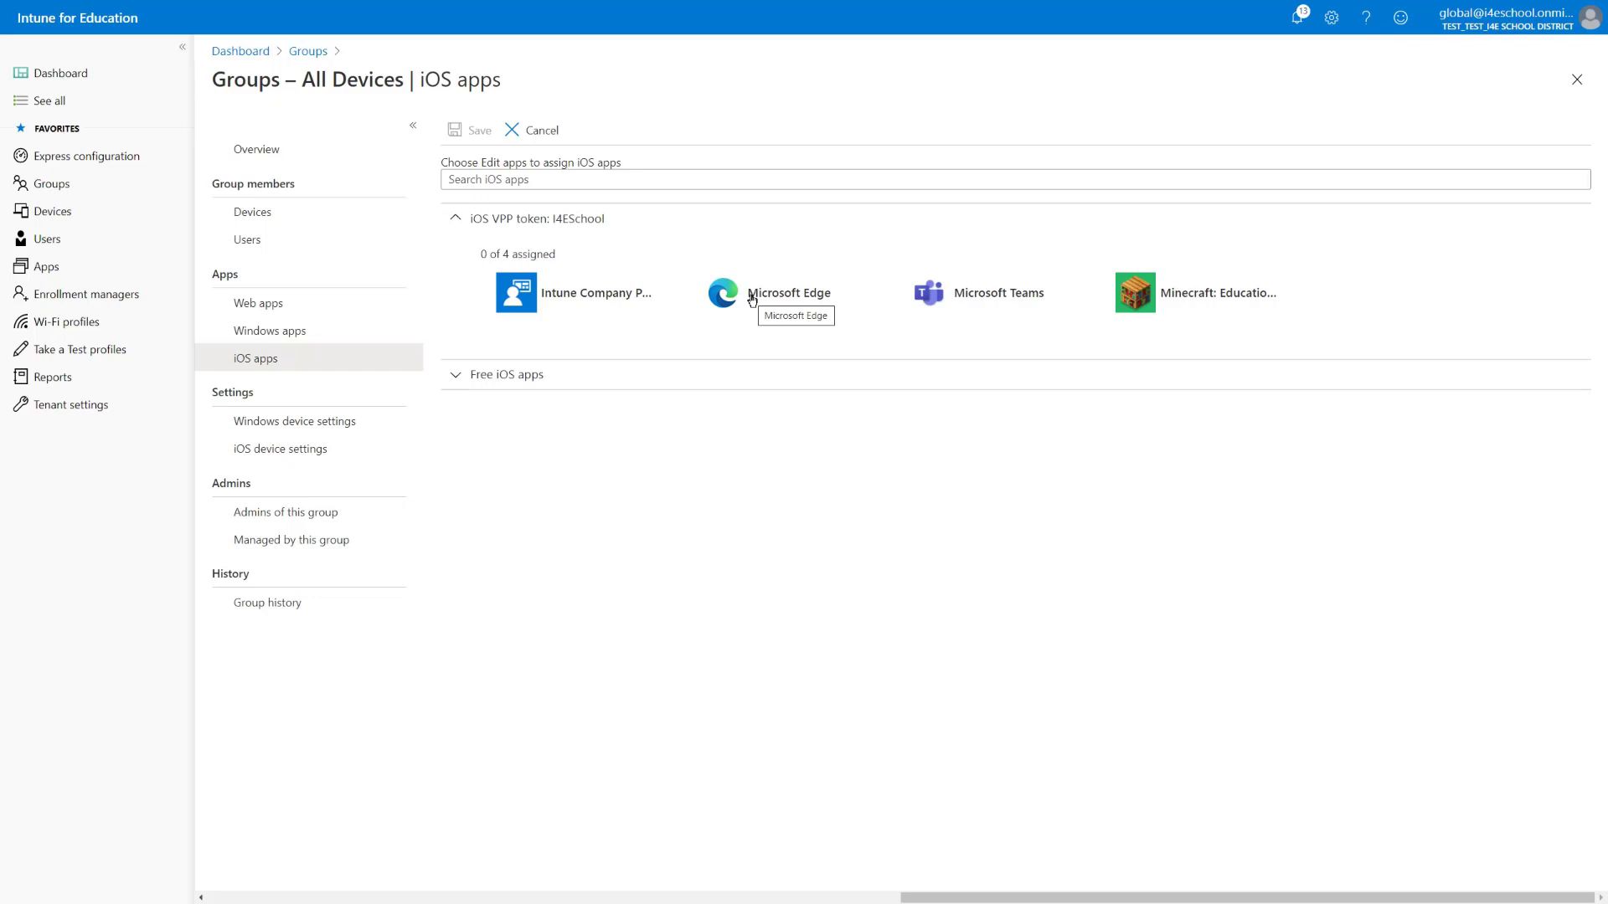
click(752, 300)
click(978, 300)
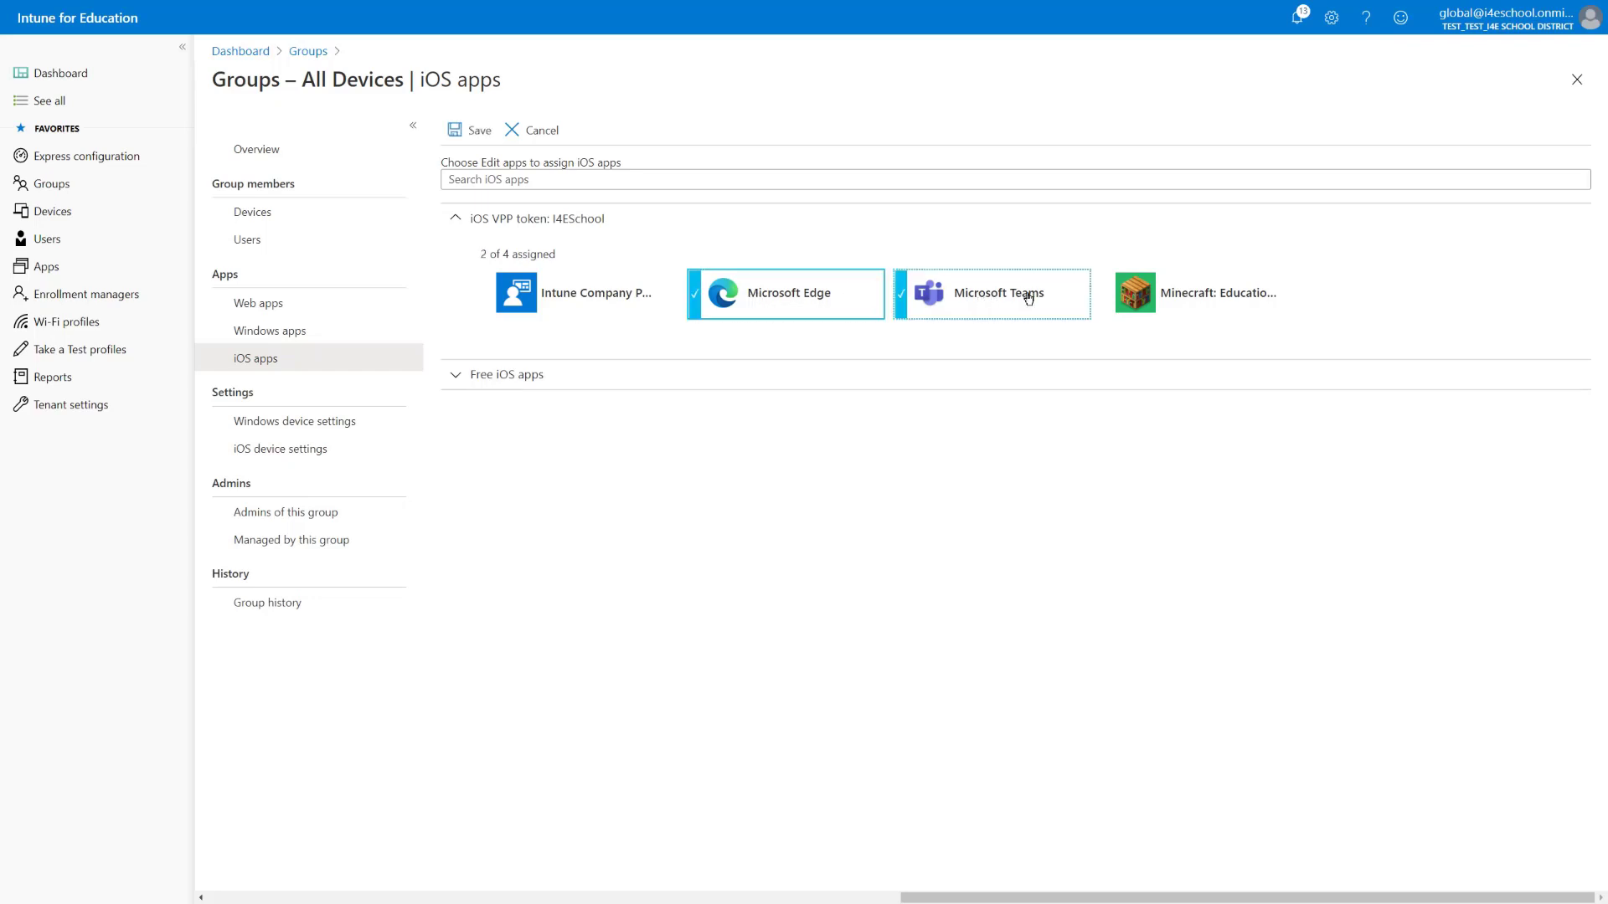
click(1195, 300)
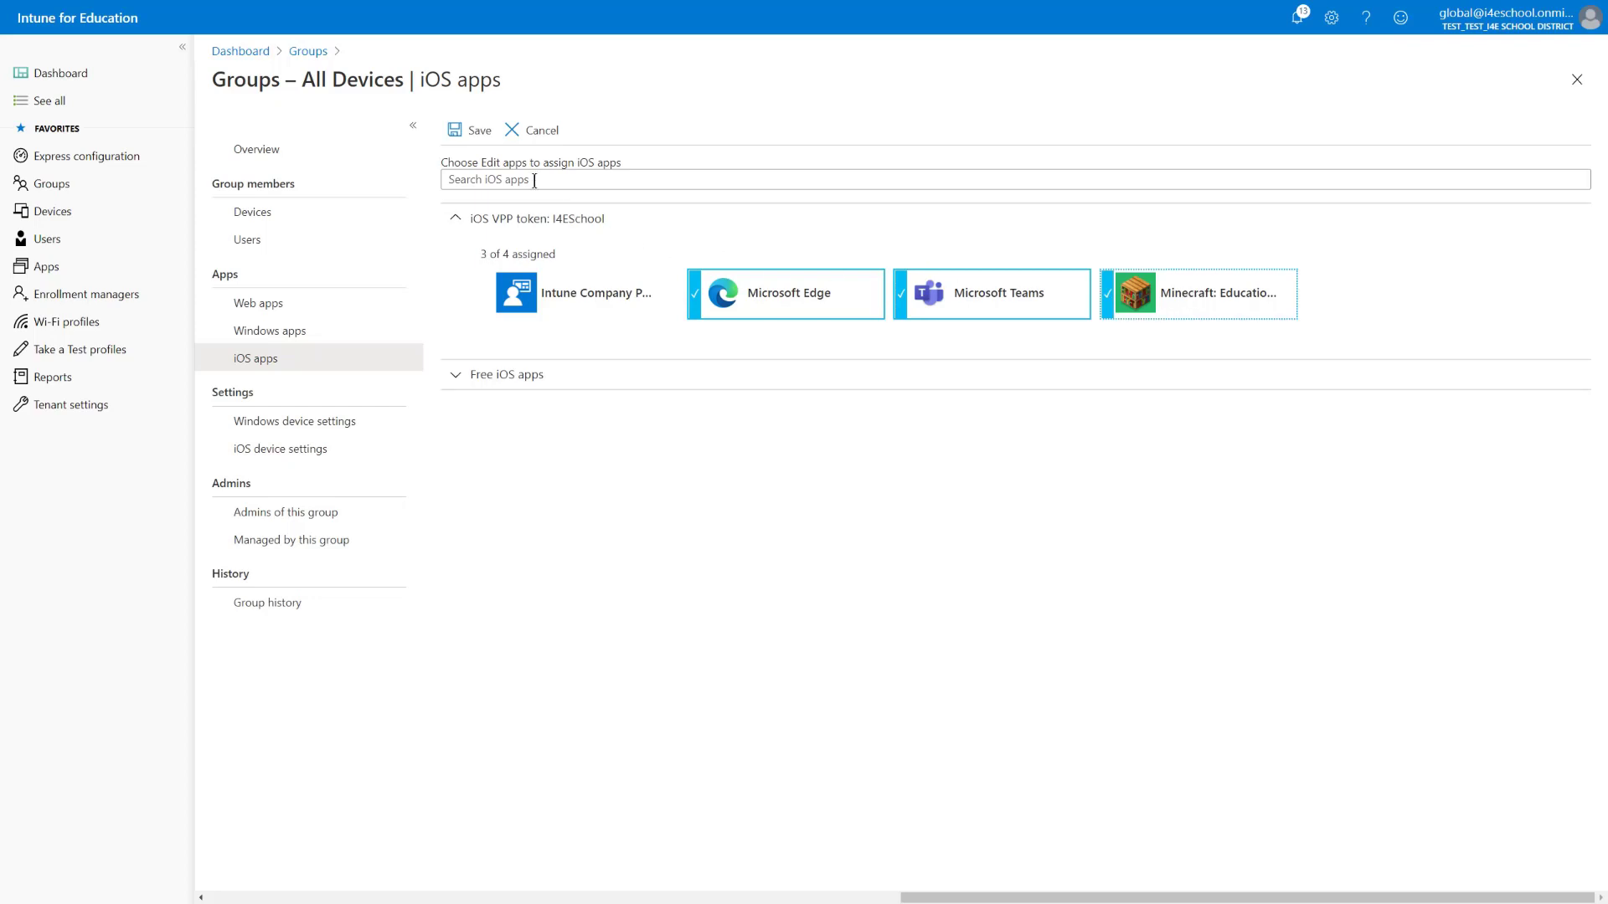
click(478, 131)
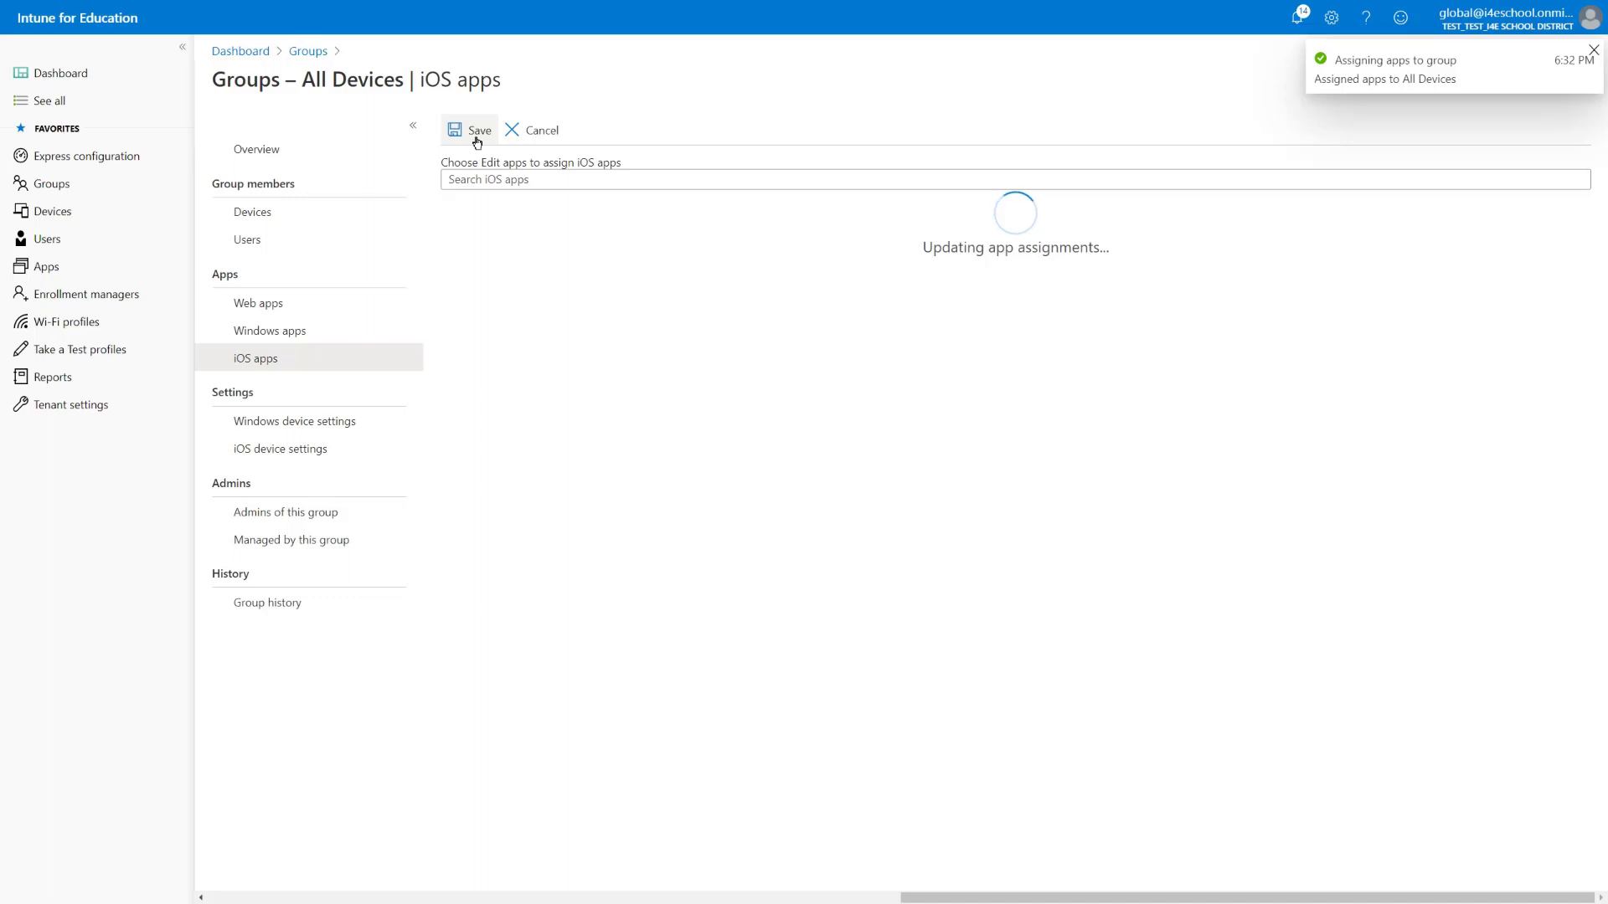
click(242, 332)
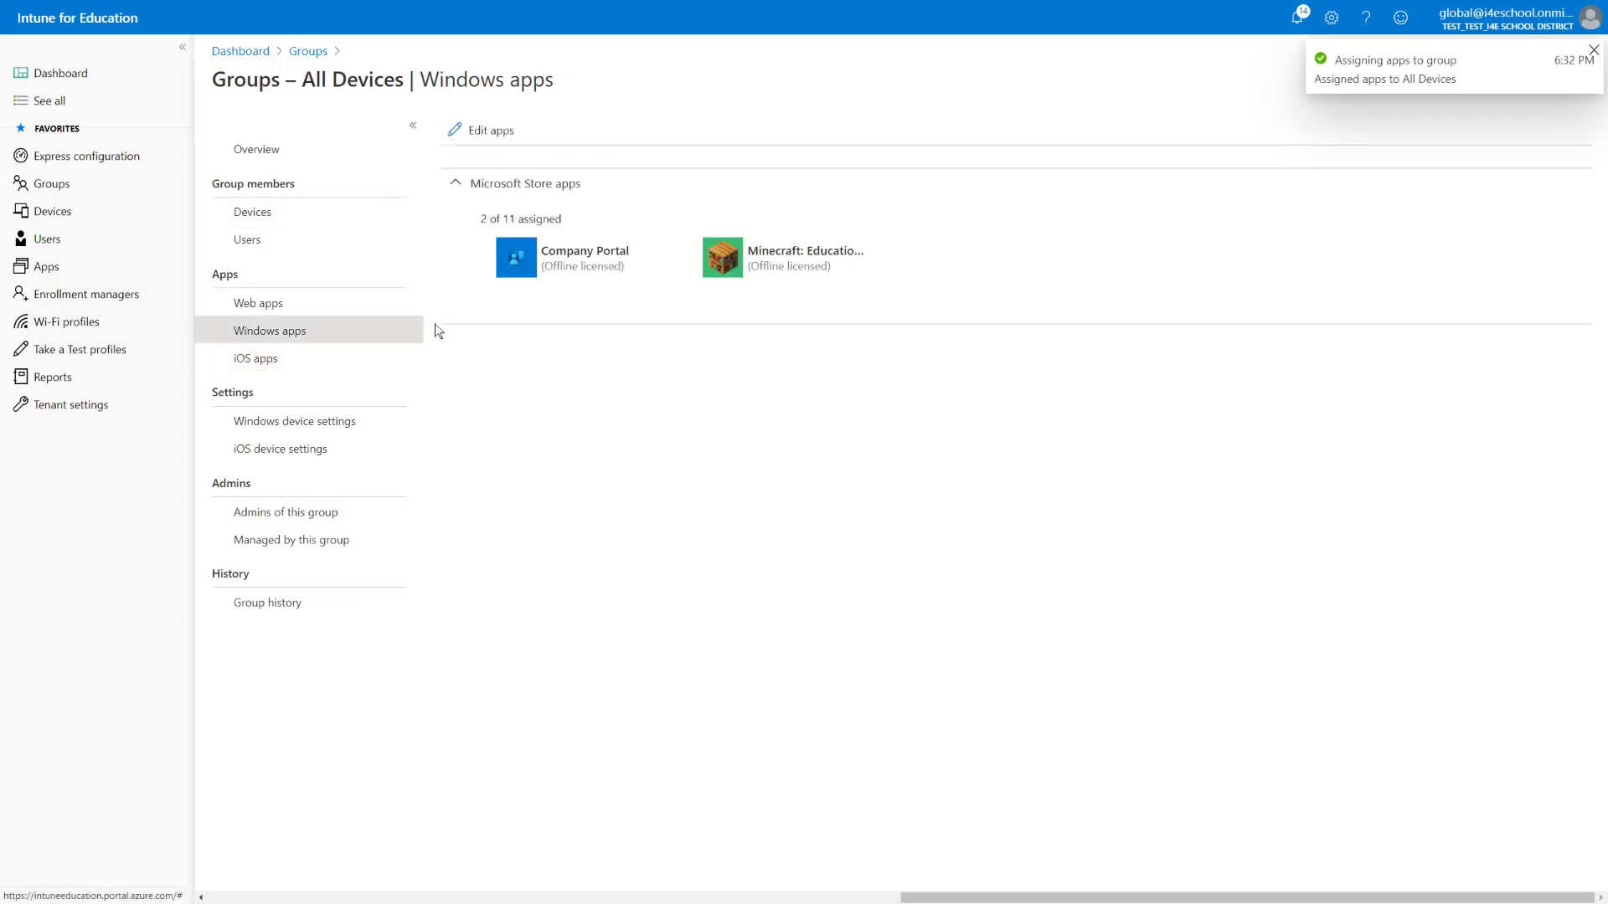
Add Microsoft Office and the desktop Microsoft Edge app to All Devices' Windows apps and save
click(481, 134)
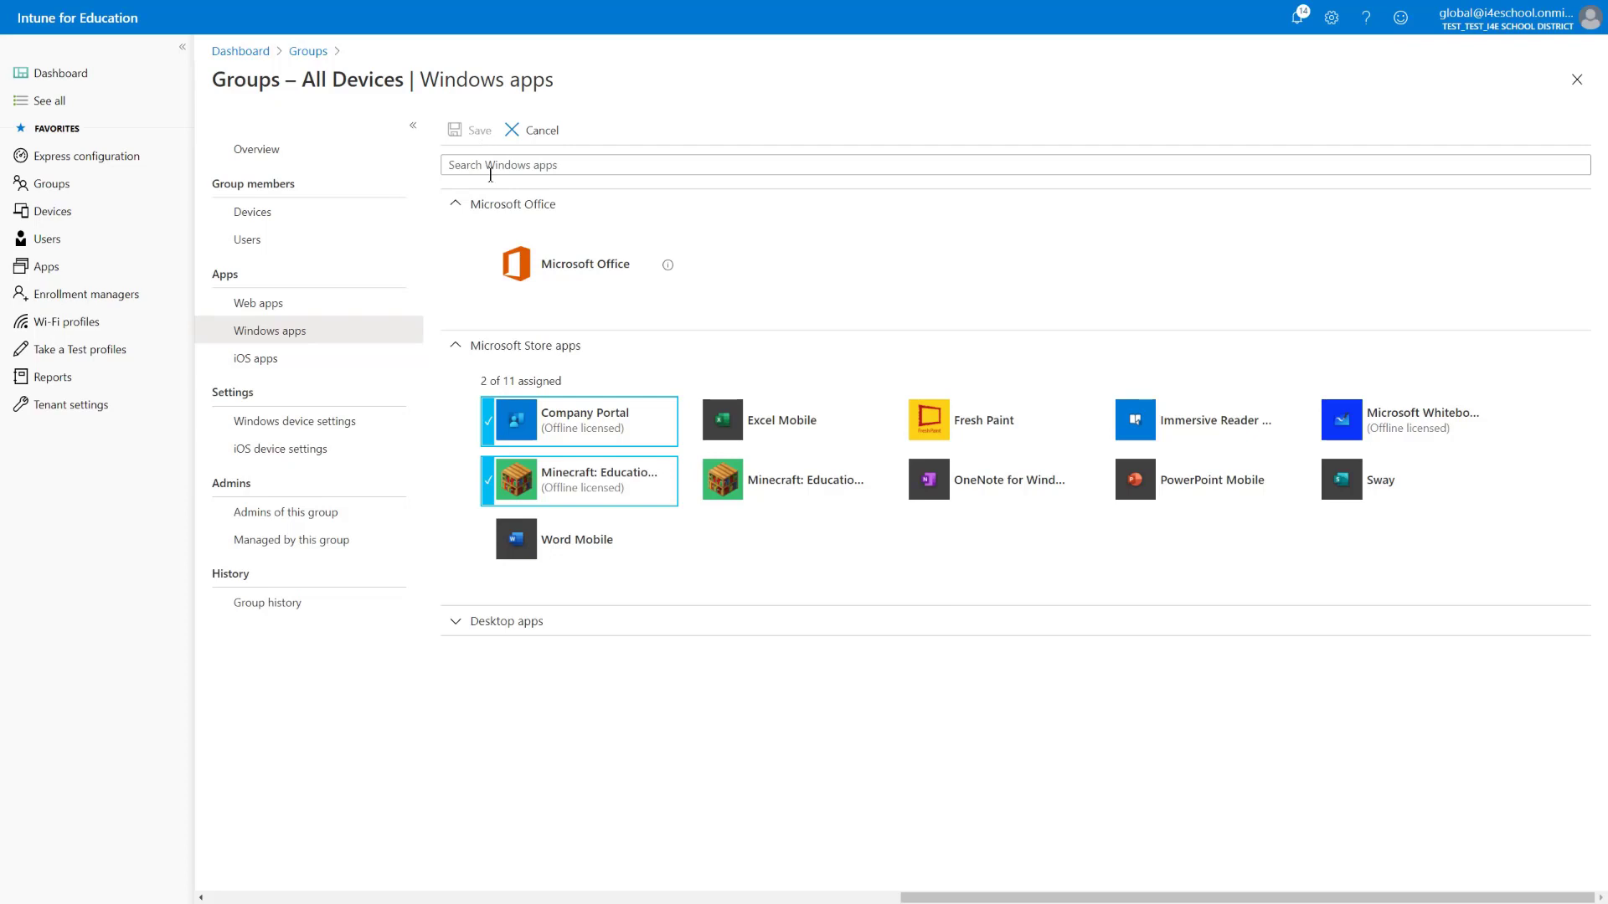
click(516, 265)
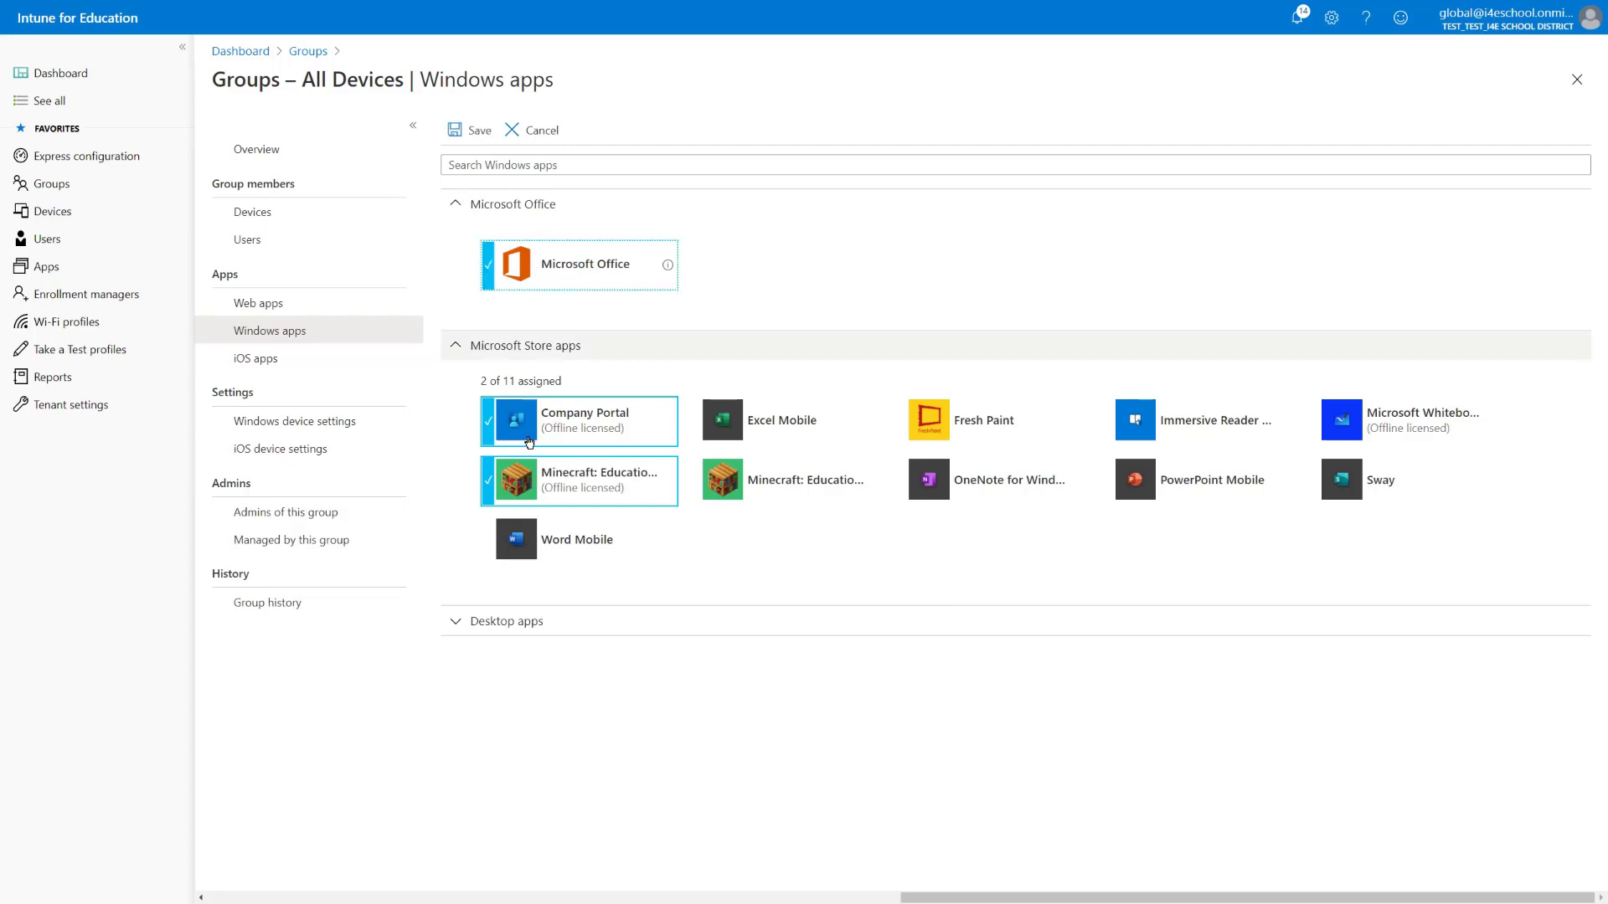
click(463, 630)
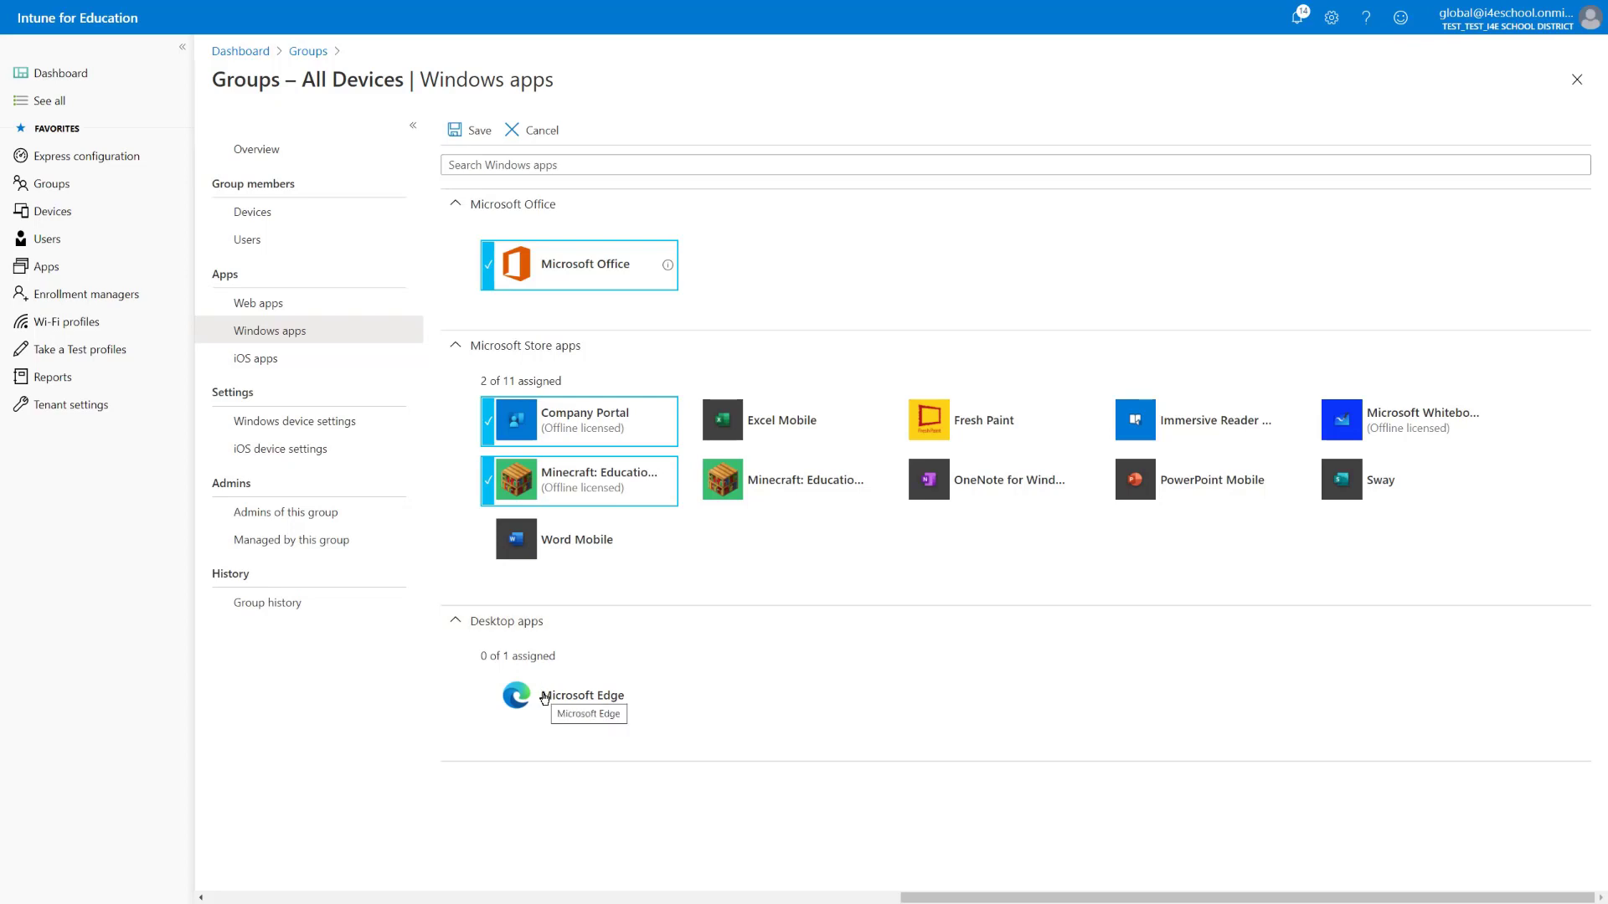
click(545, 697)
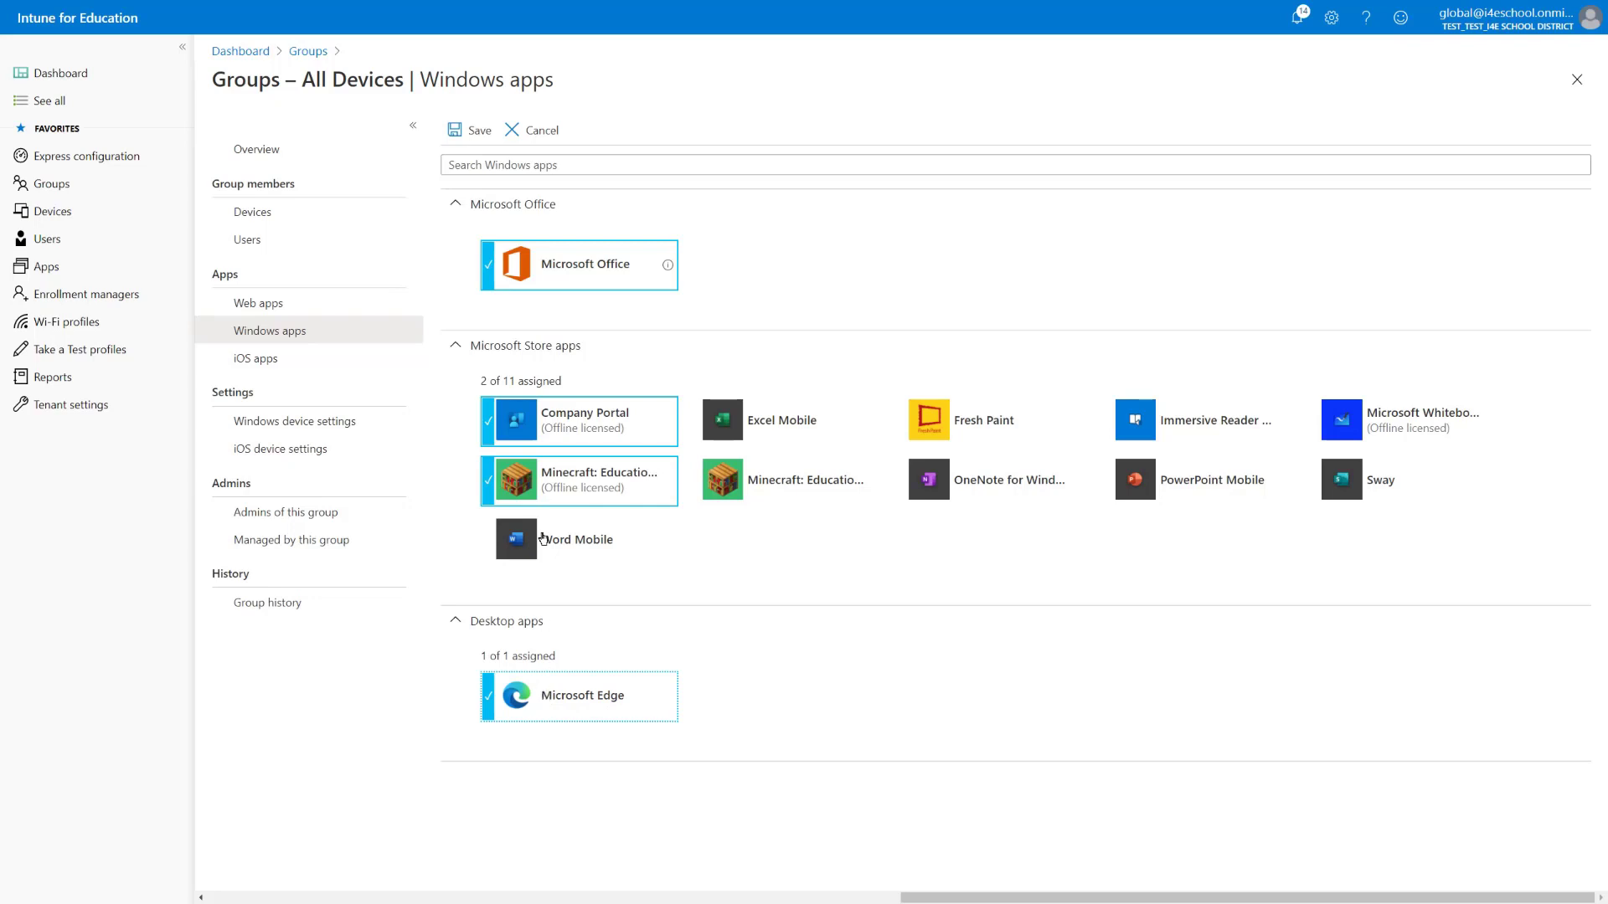
click(475, 131)
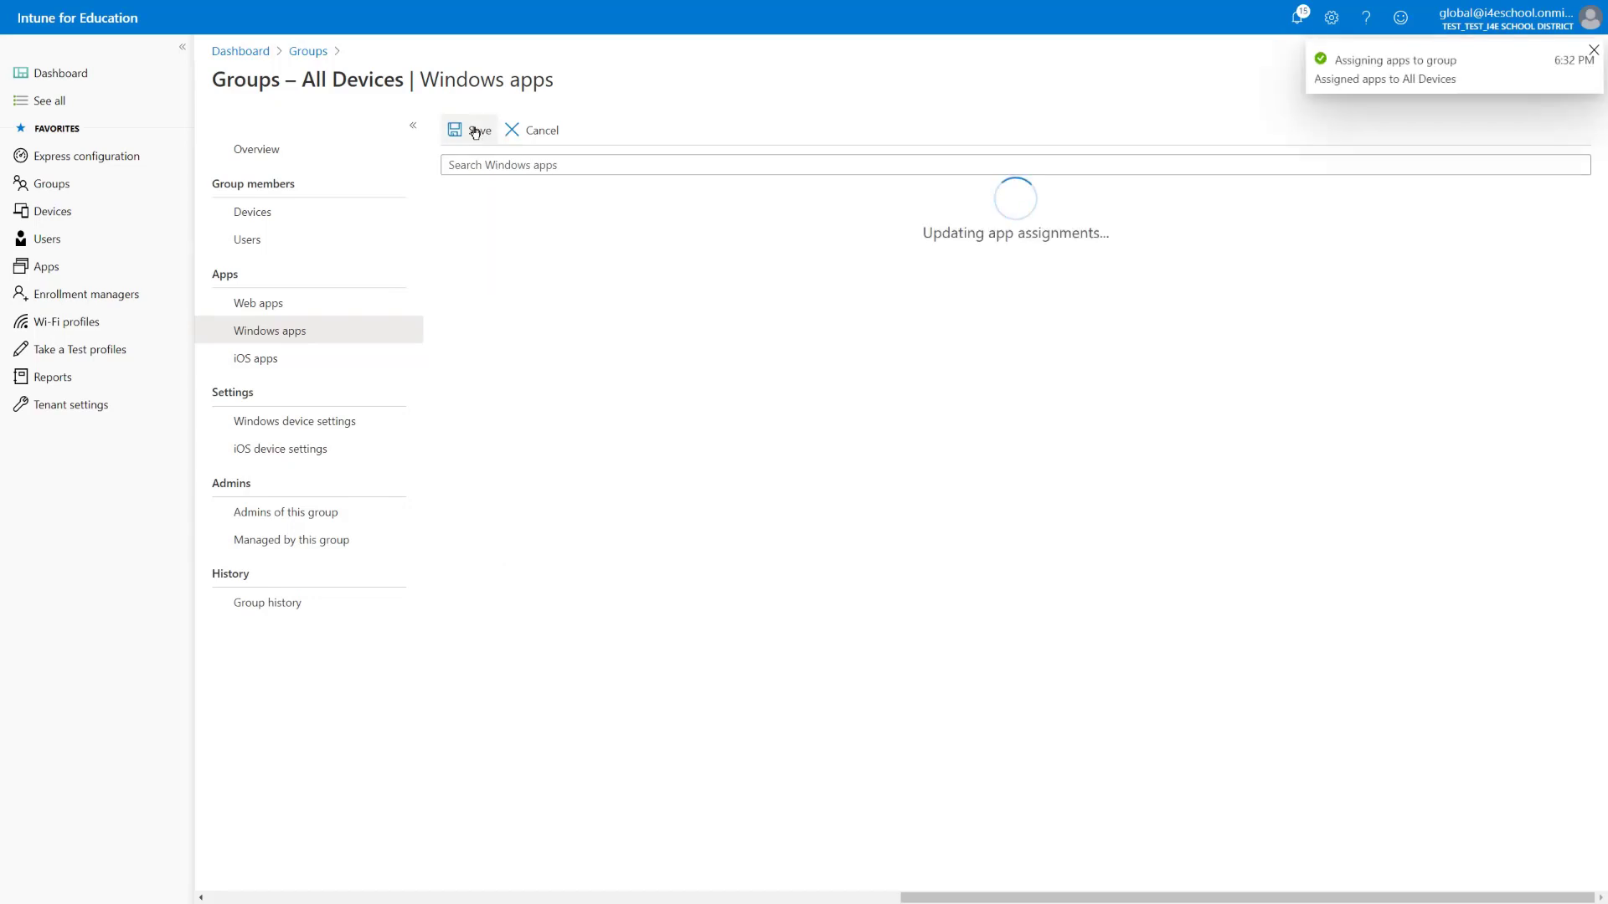
Re-edit the Windows apps, toggling Company Portal and Minecraft off and back on, then view Web apps
click(475, 132)
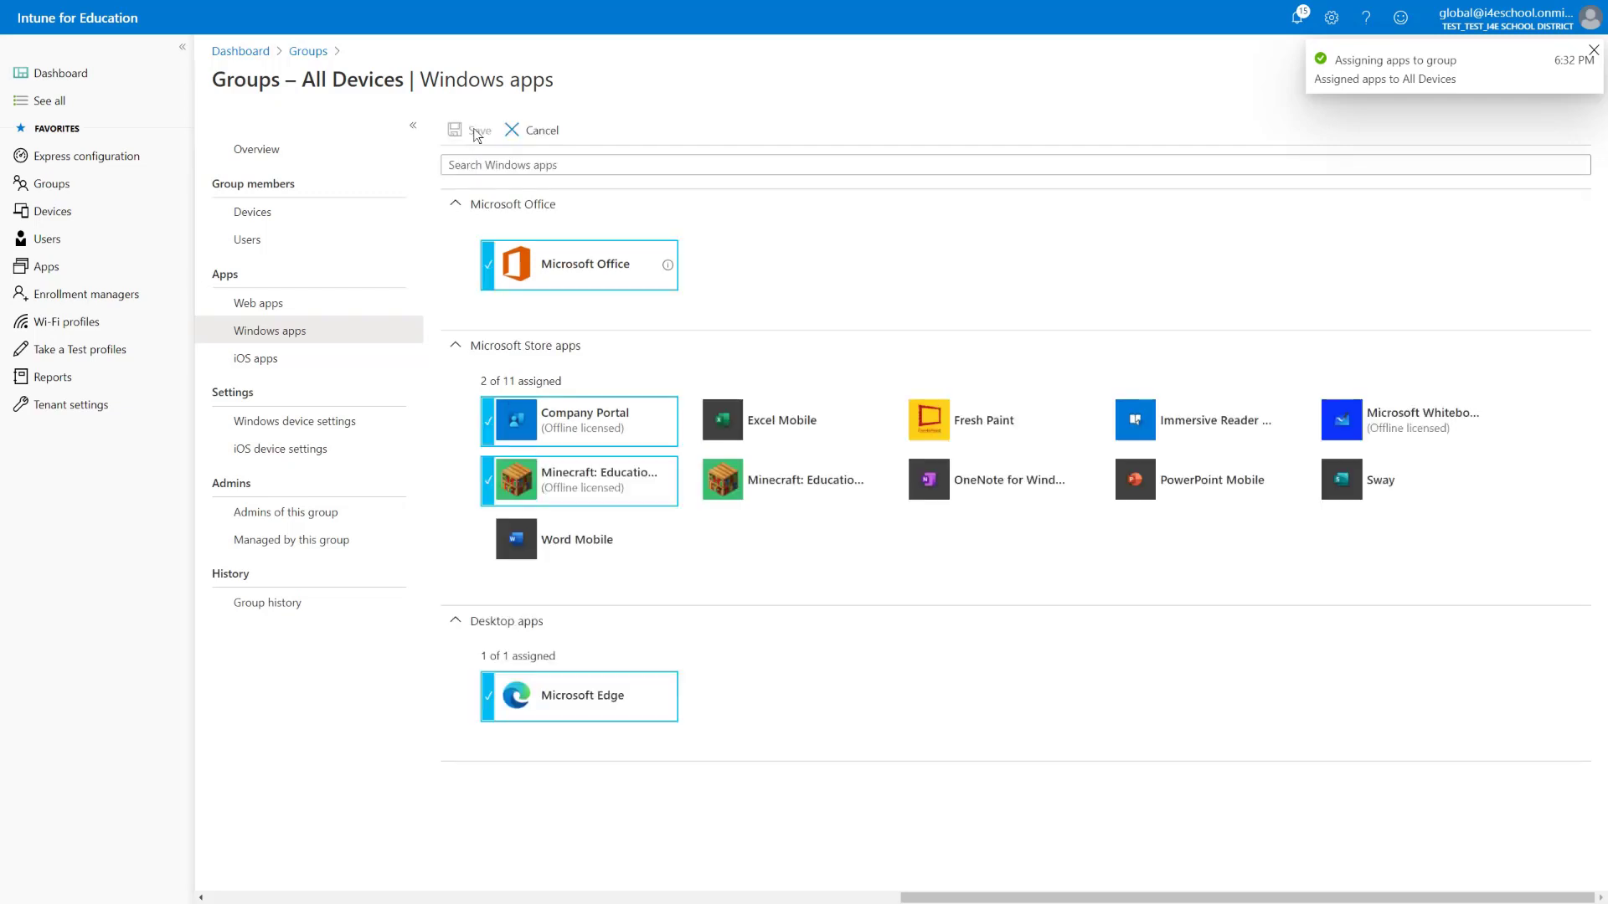
click(576, 430)
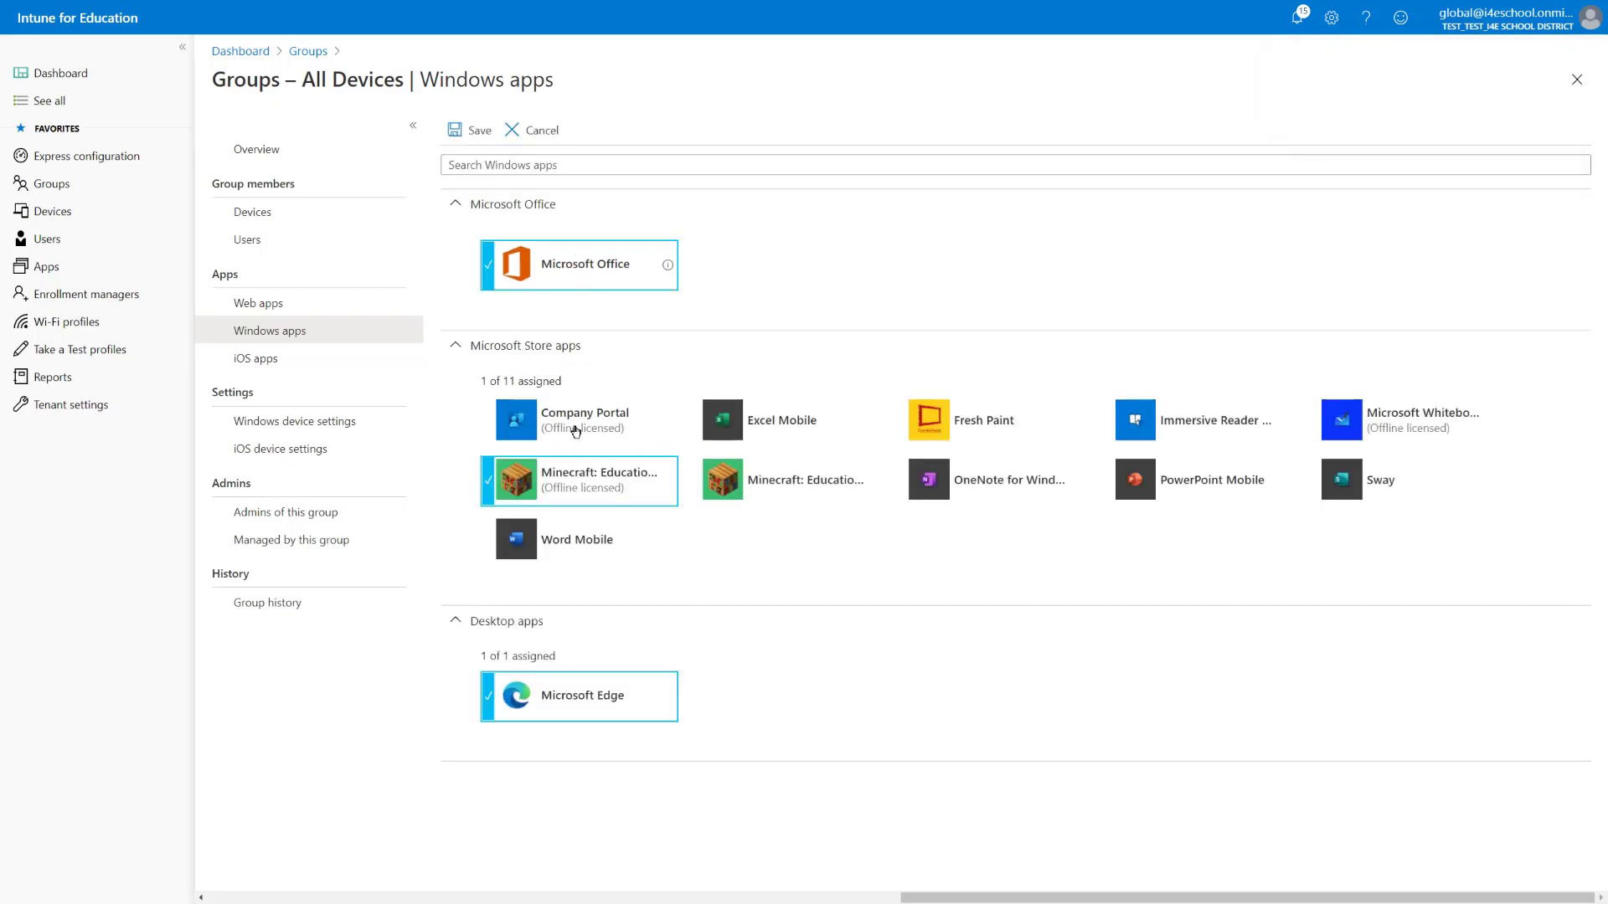
click(587, 494)
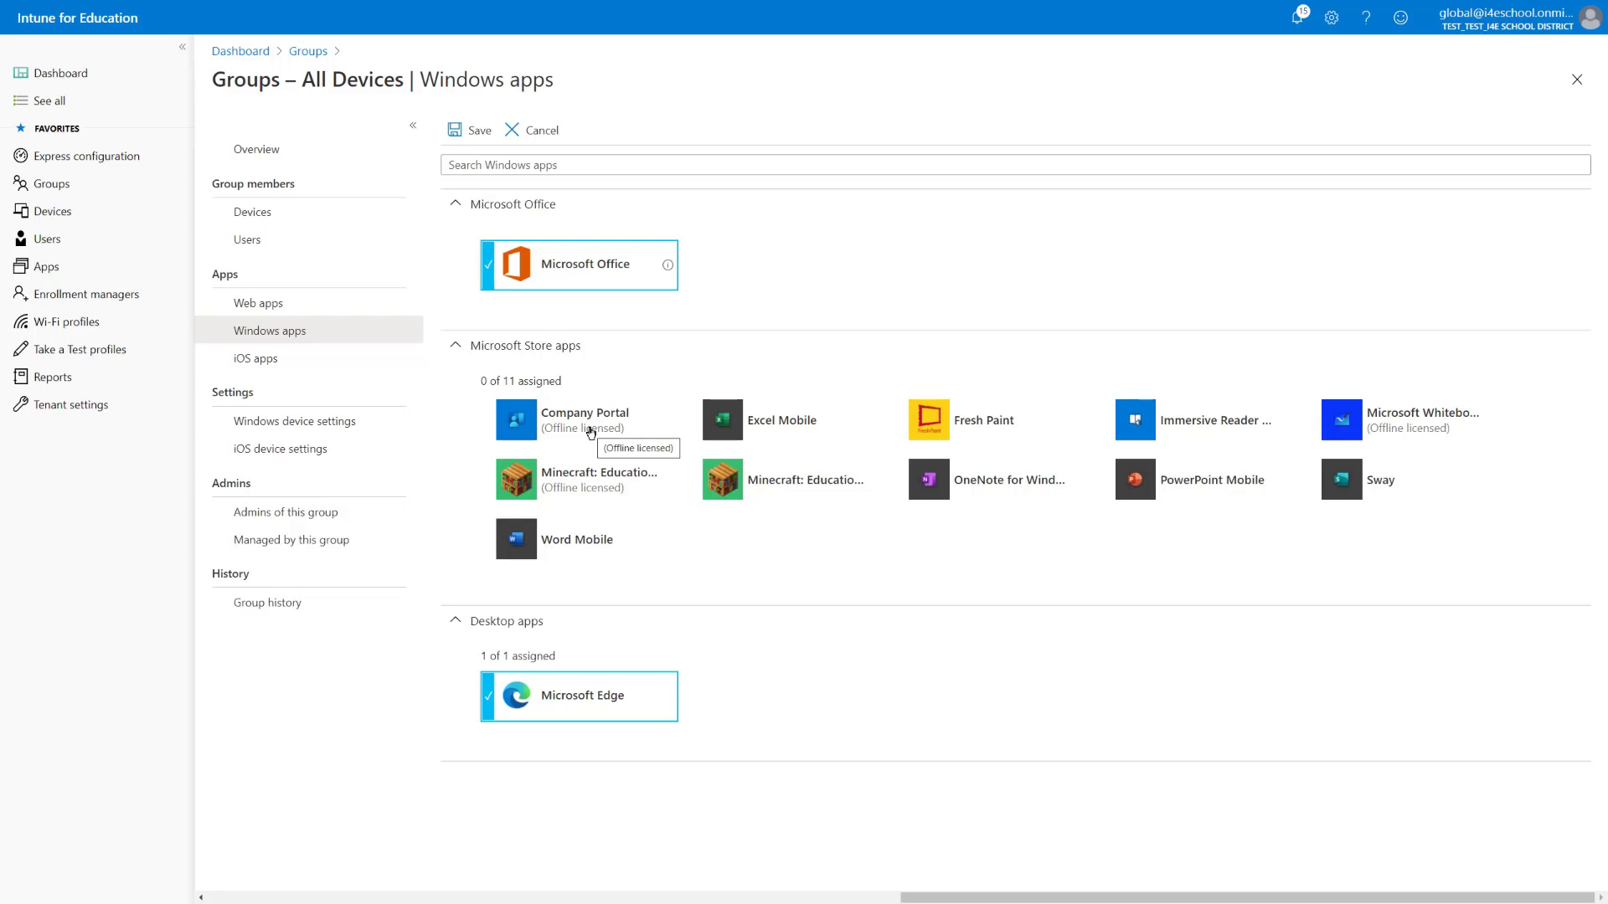
click(590, 433)
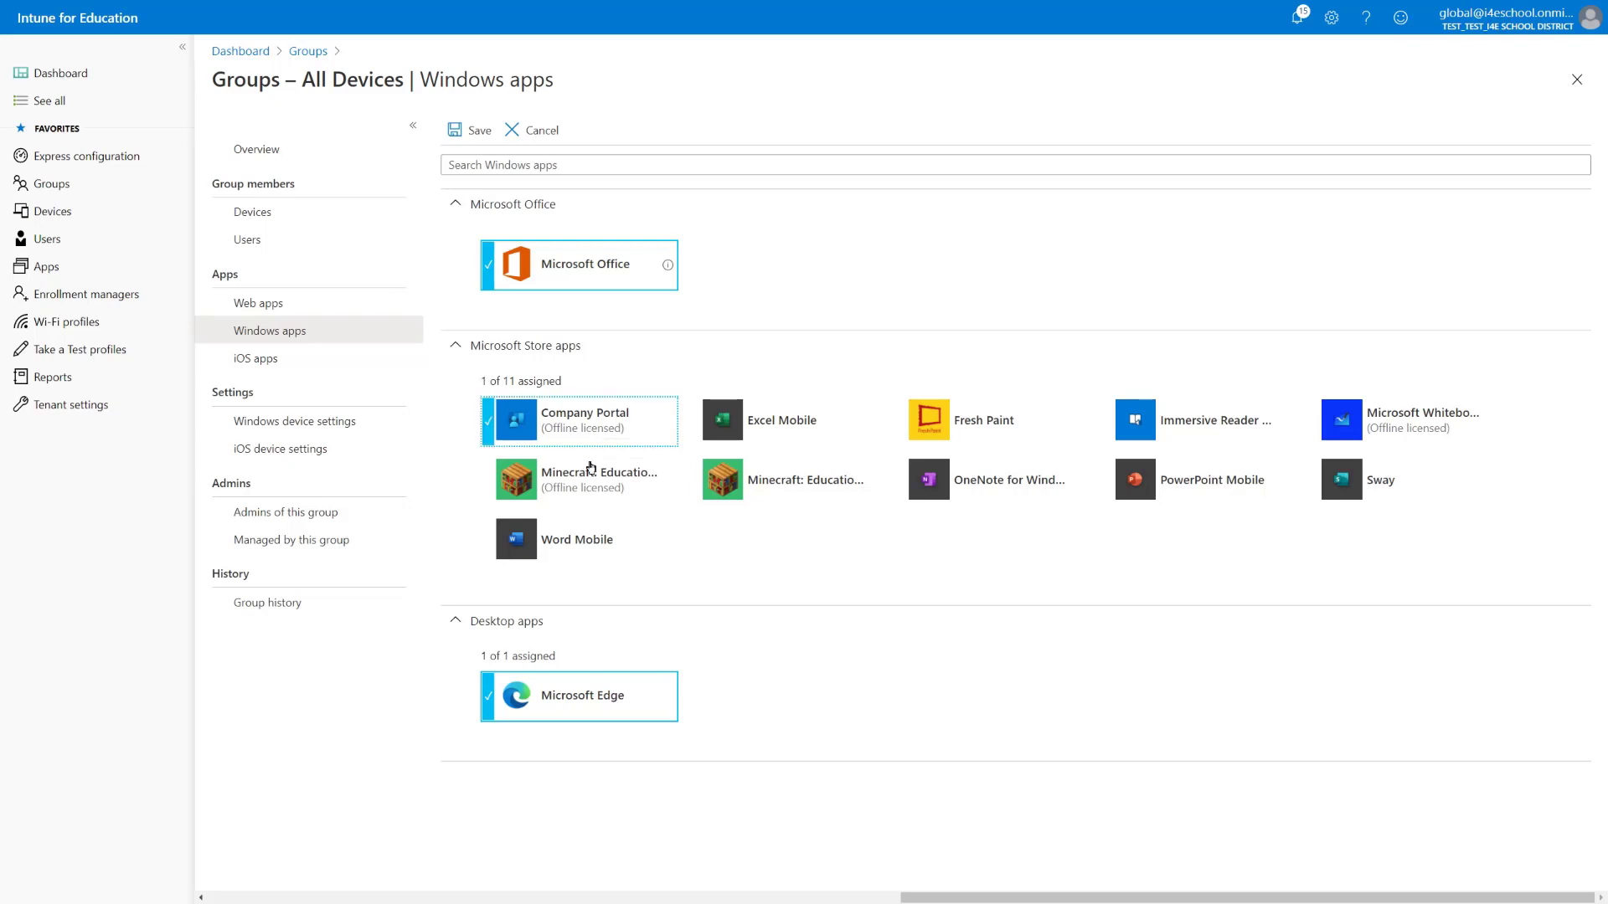
click(591, 475)
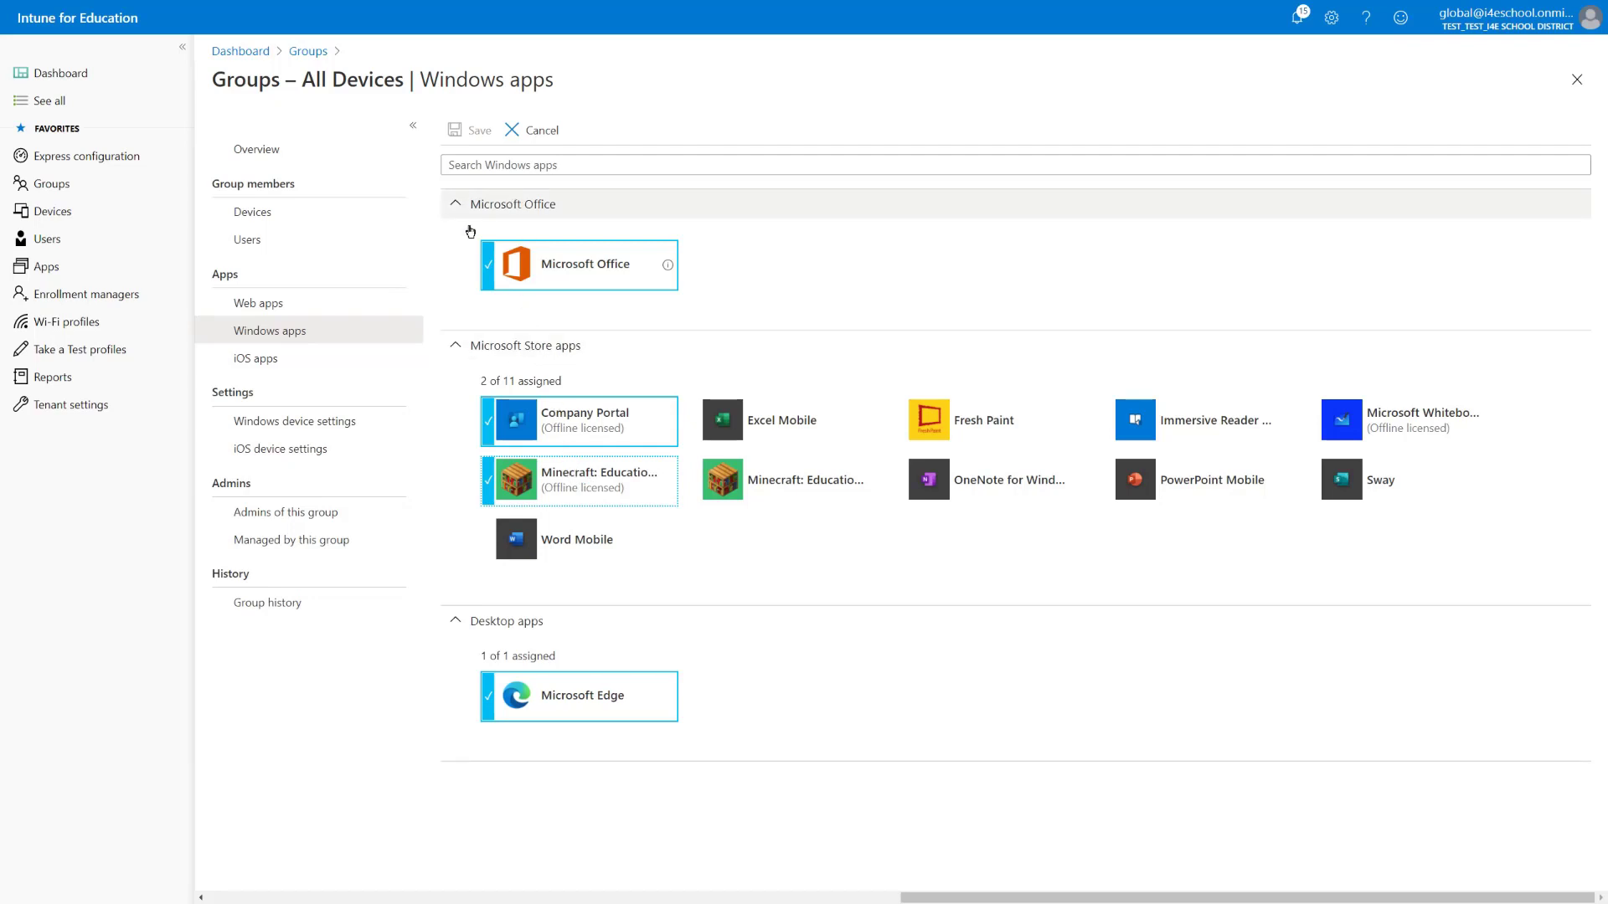
click(322, 312)
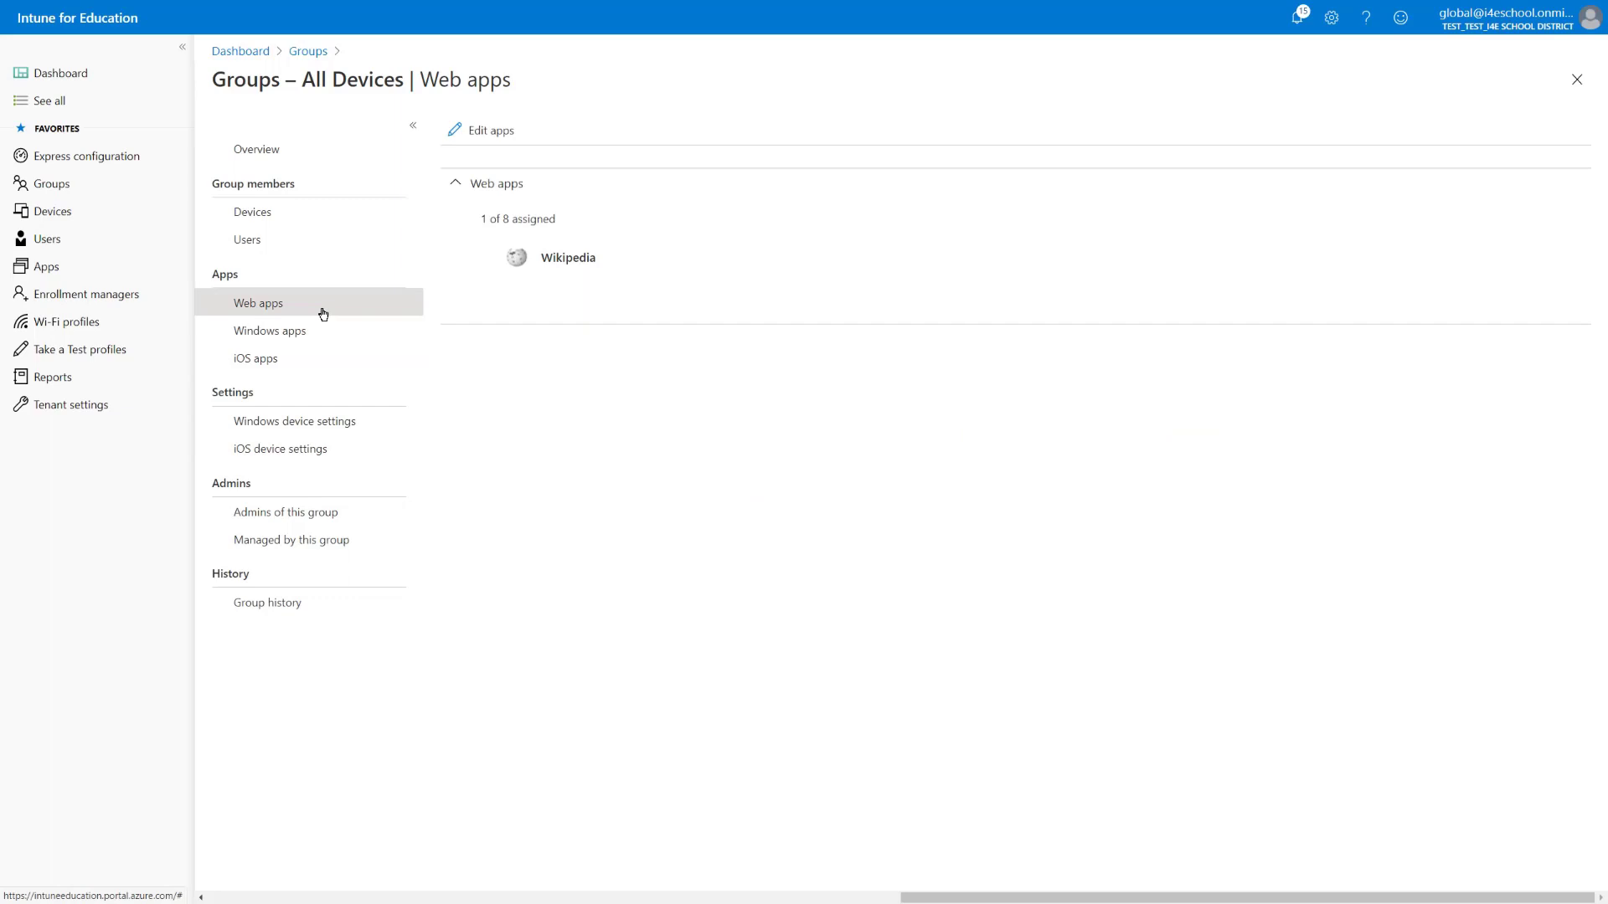
Review All Devices' assigned Windows apps, then its assigned iOS apps
click(318, 331)
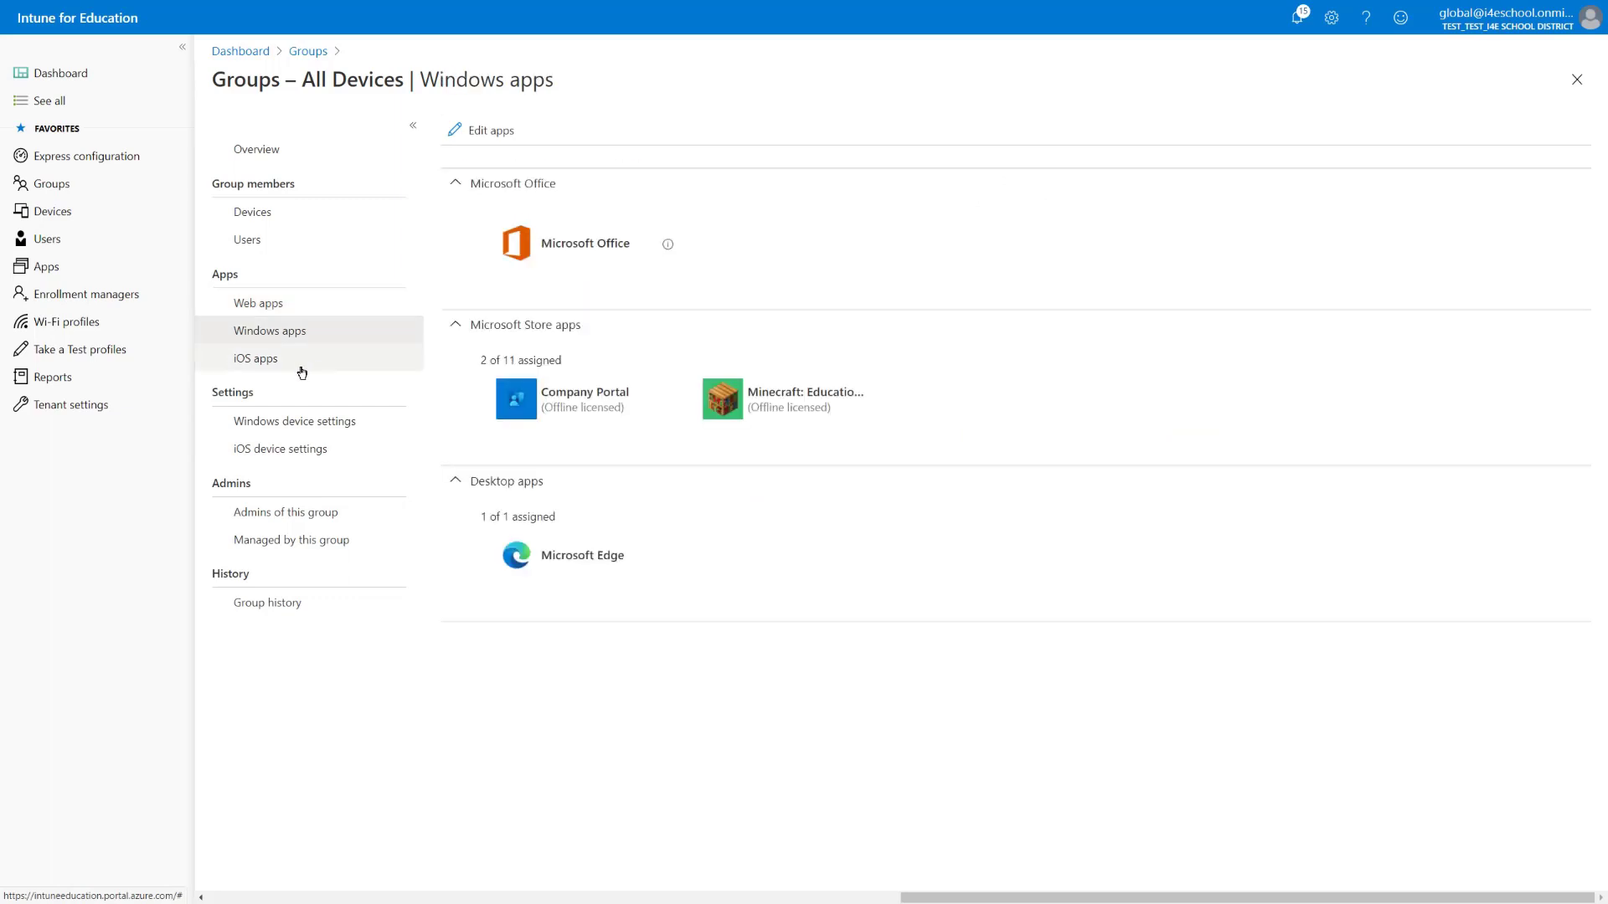
click(299, 361)
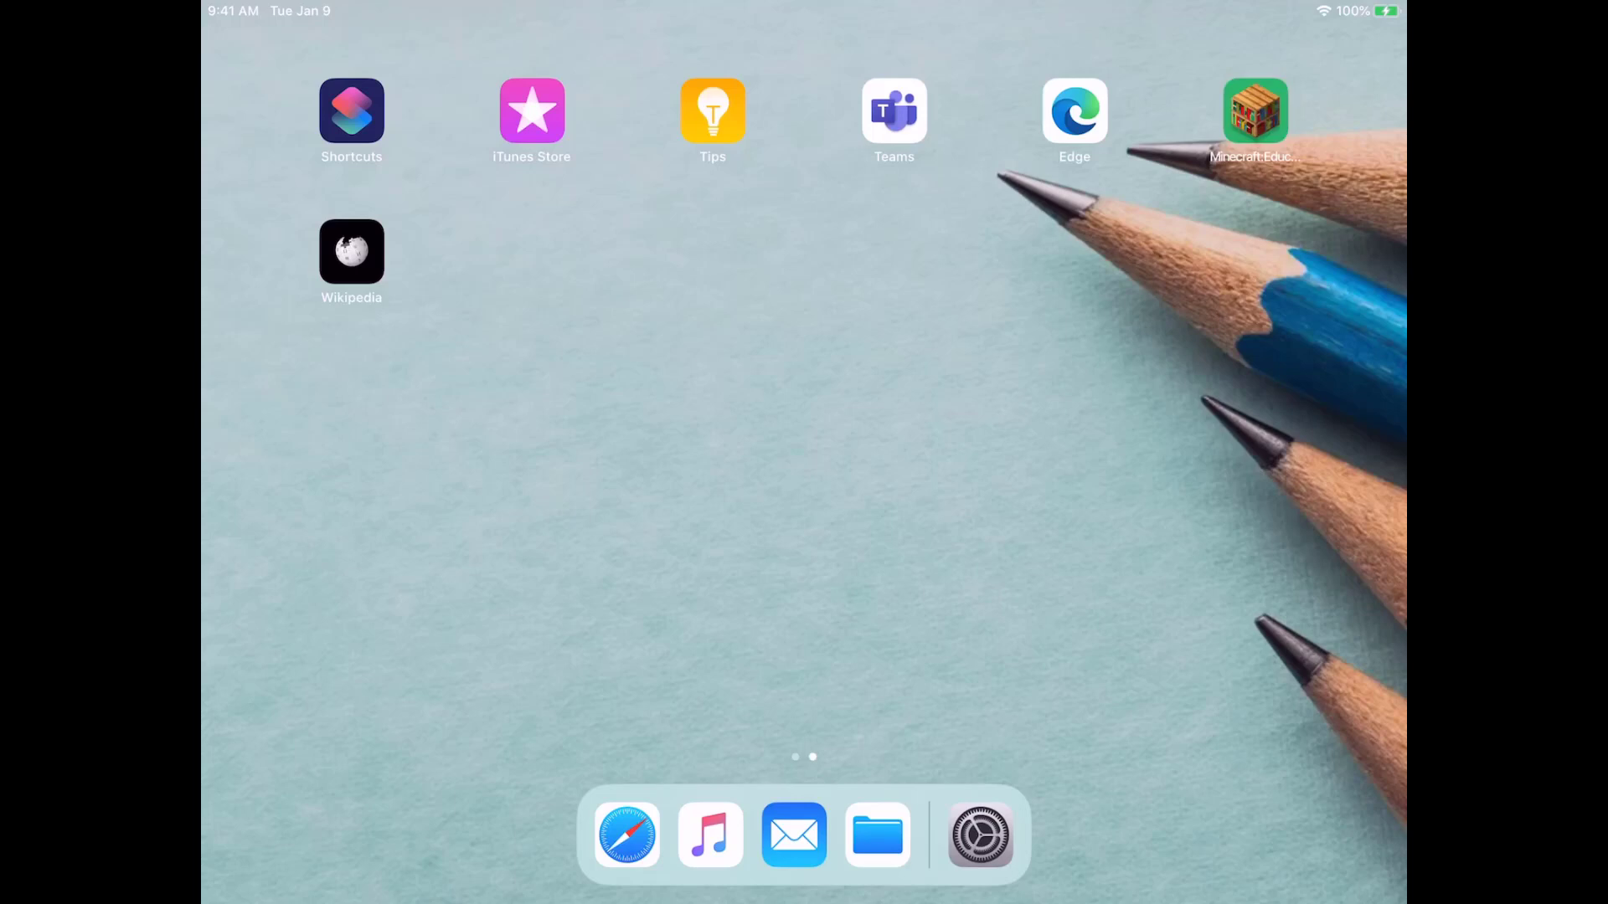
Launch Minecraft Education on the iPad and submit the student's school e-mail at Microsoft sign-in
click(1255, 109)
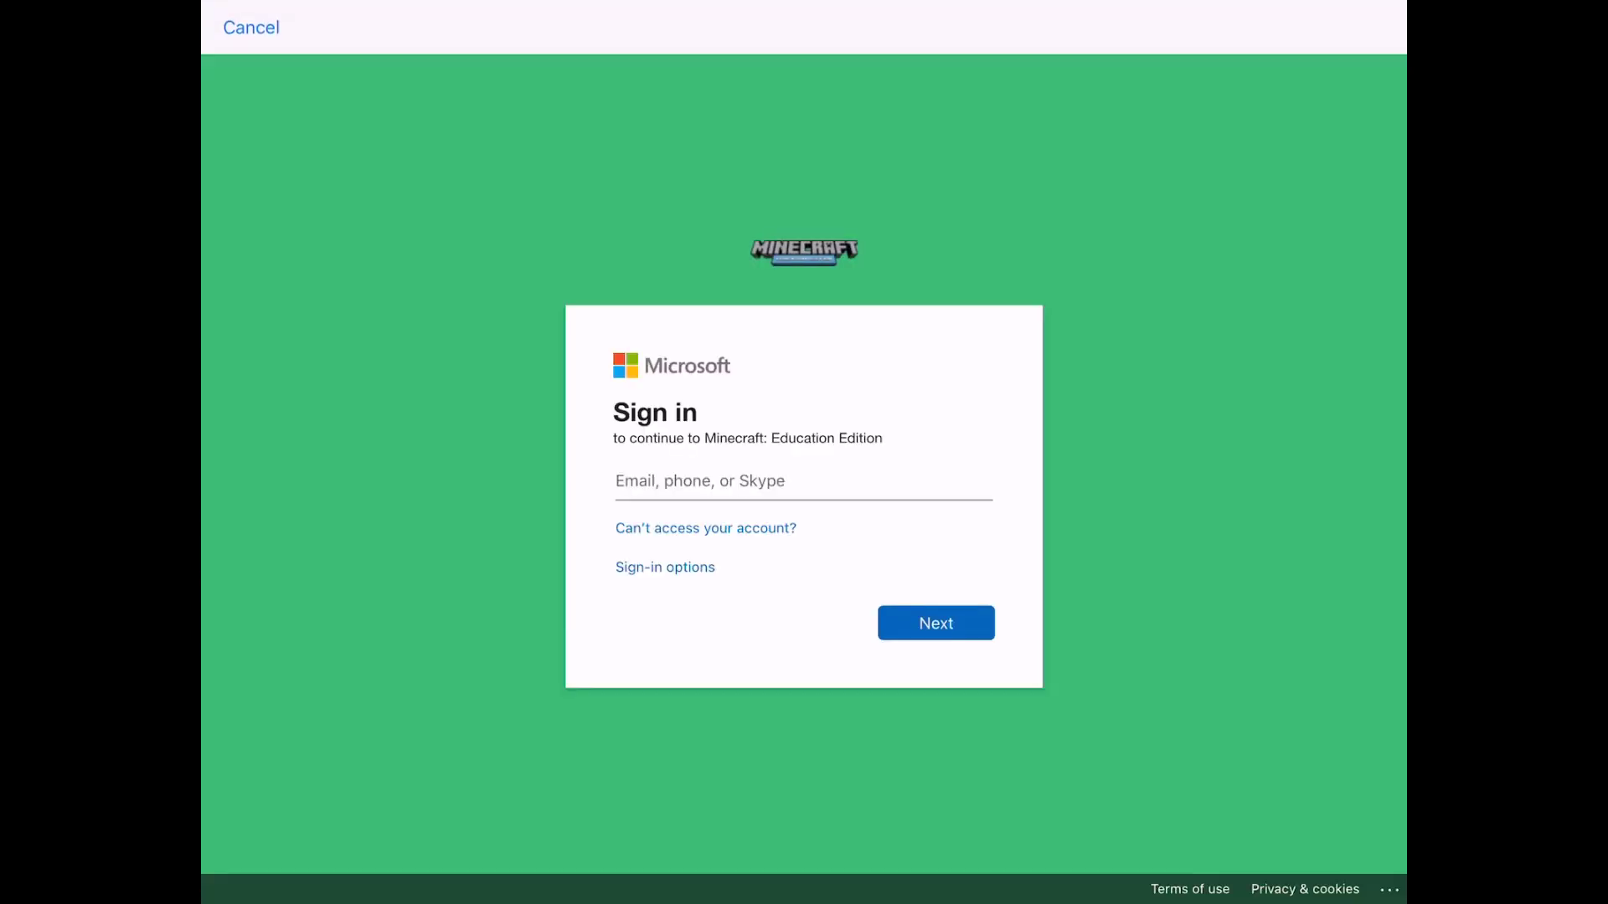
click(802, 480)
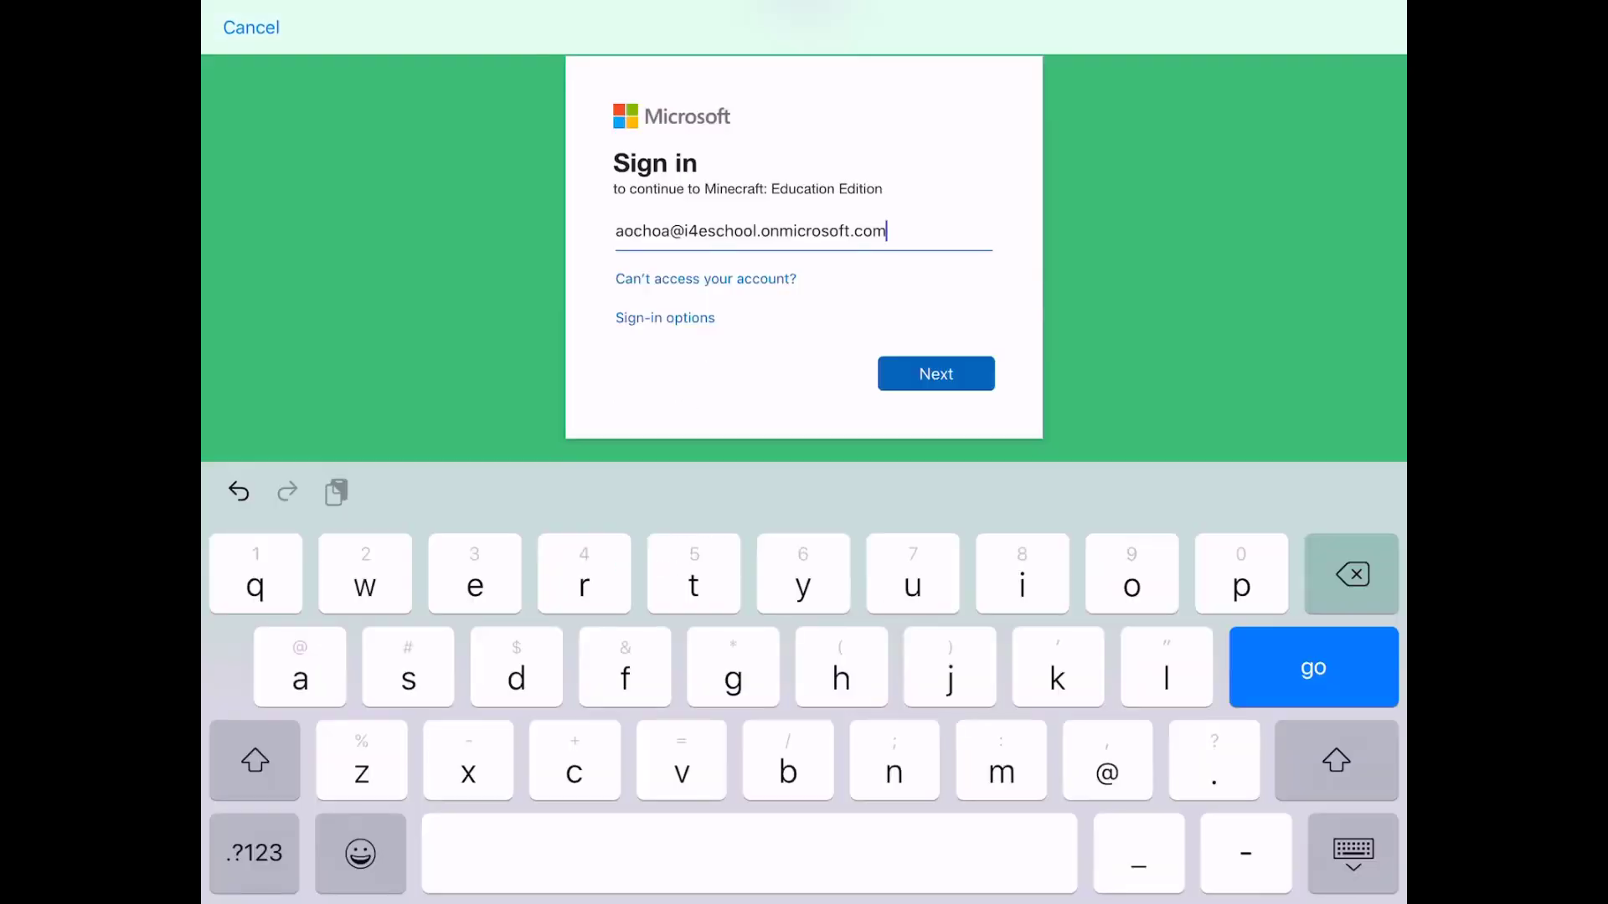
key(Return)
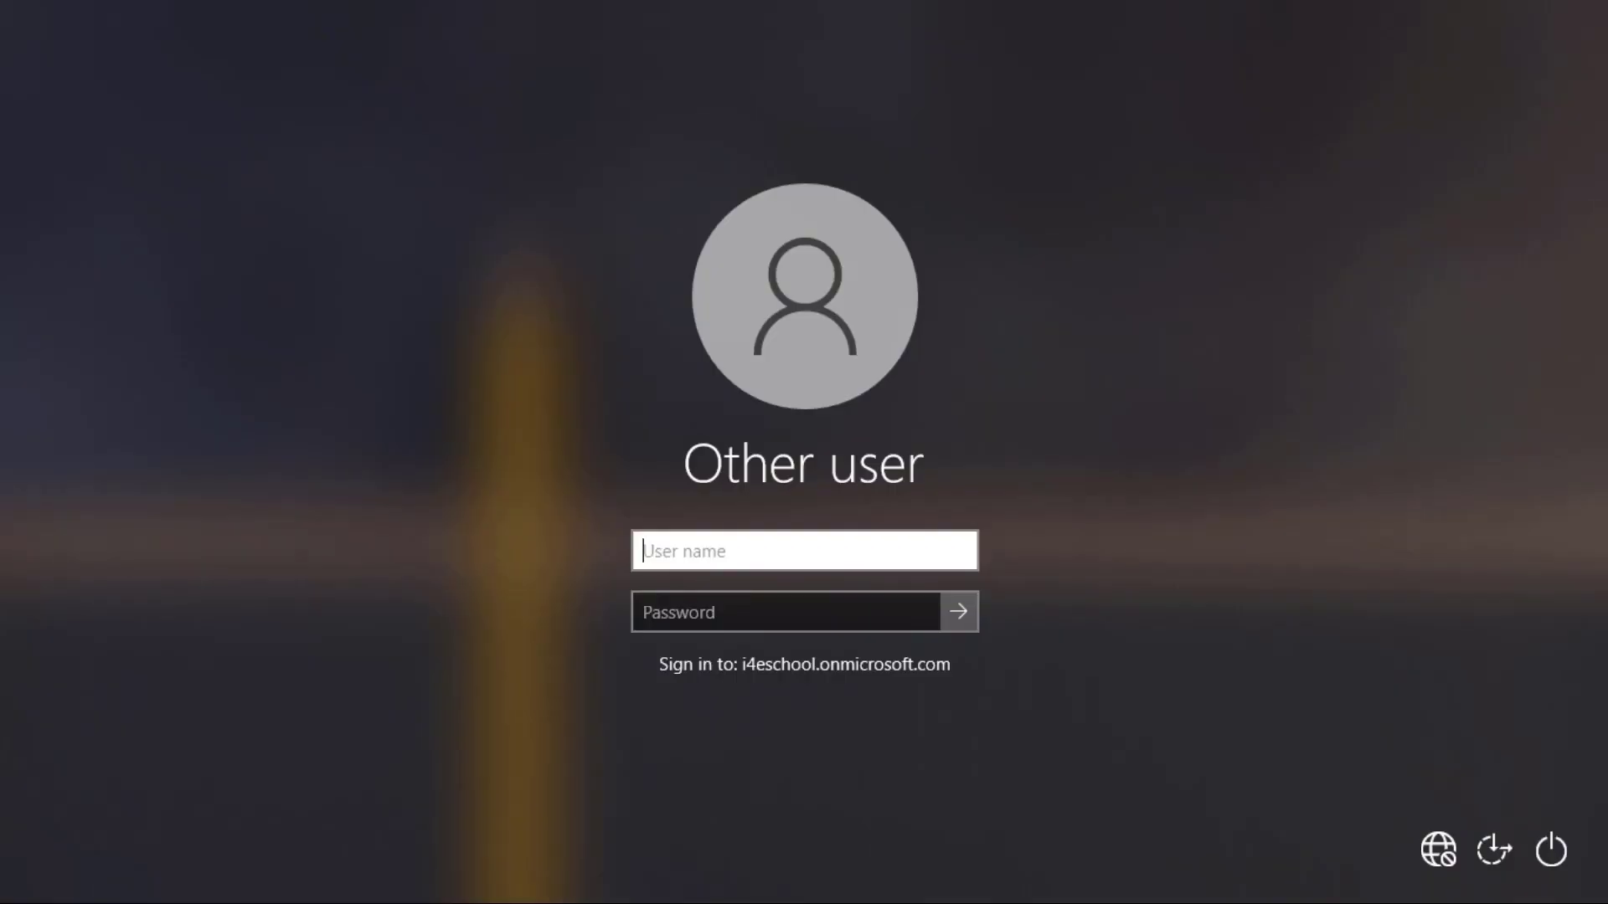
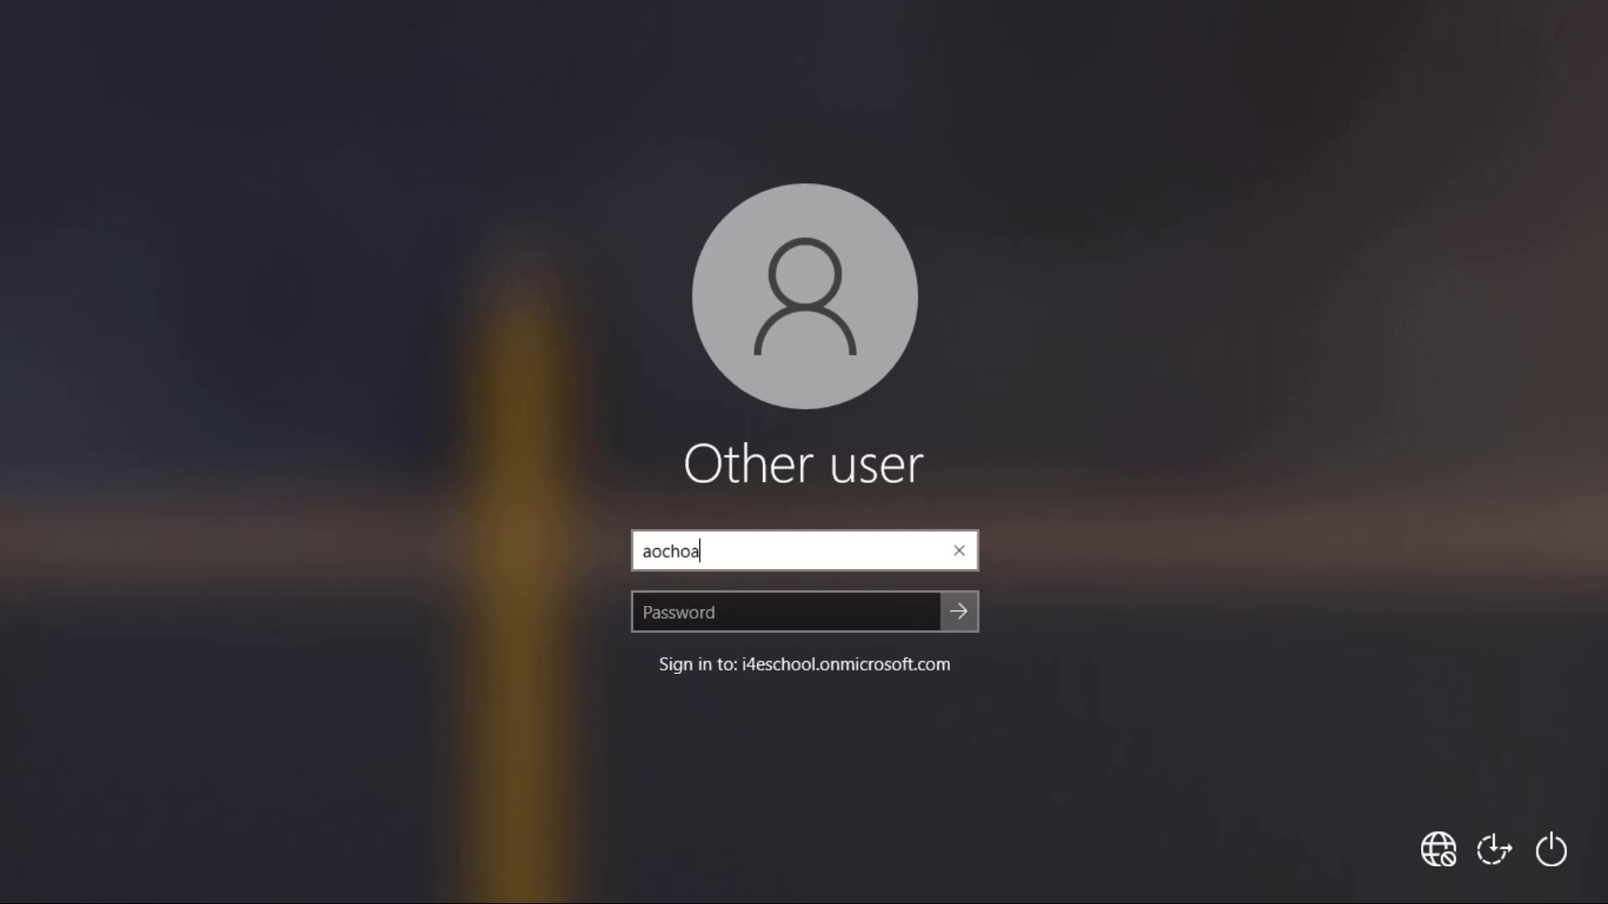
Sign in to Windows with the student's user name and show the Start menu apps
key(Return)
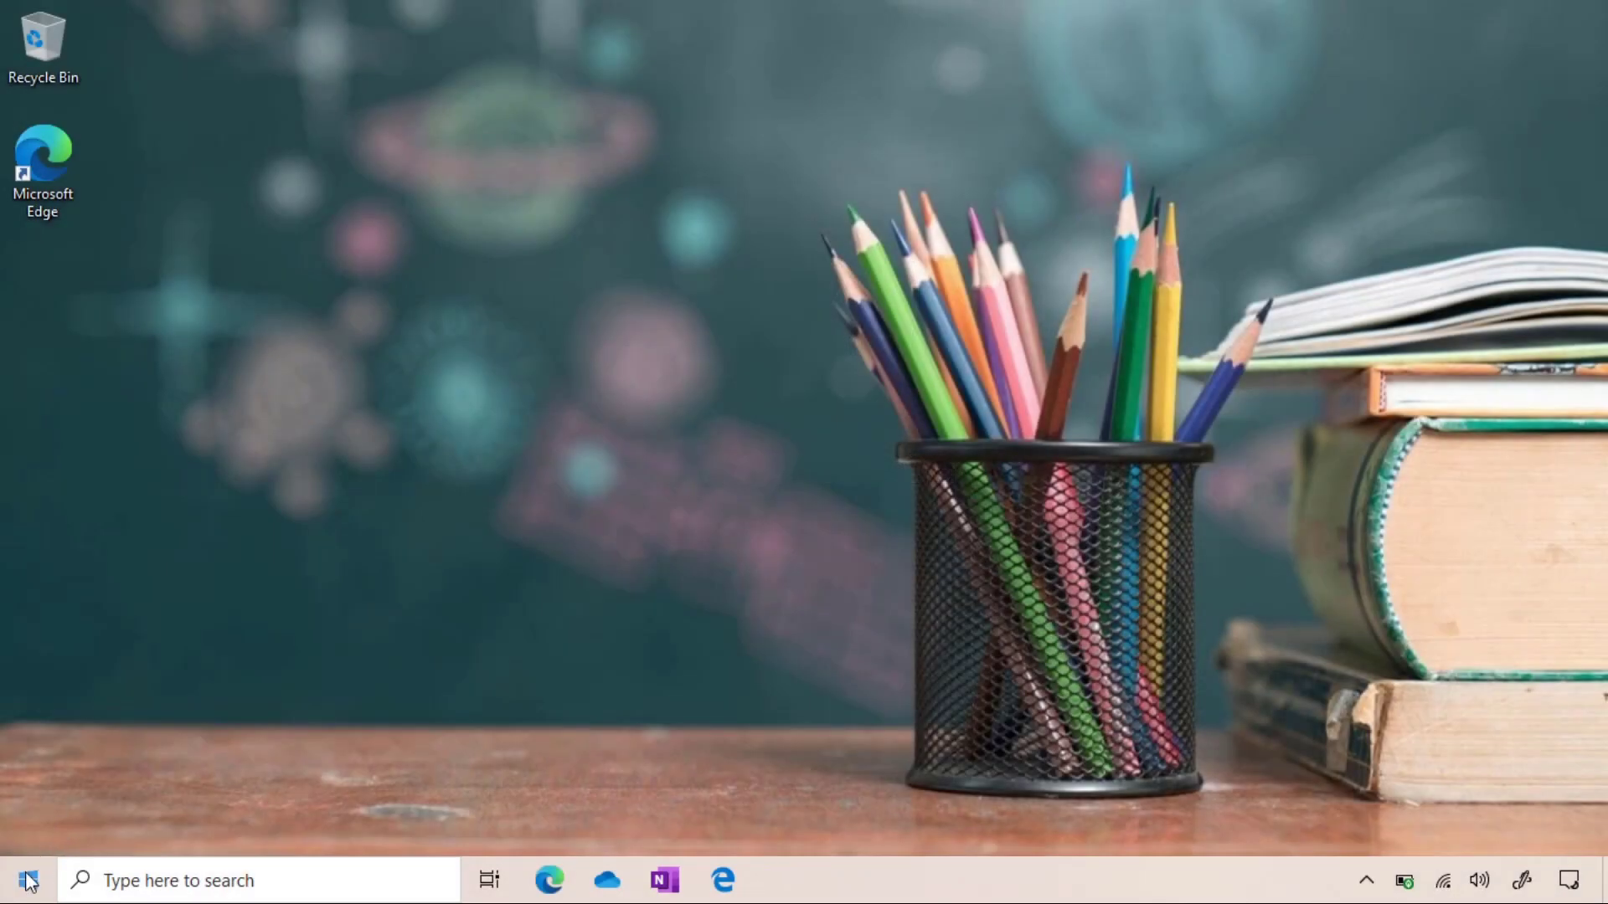
click(28, 880)
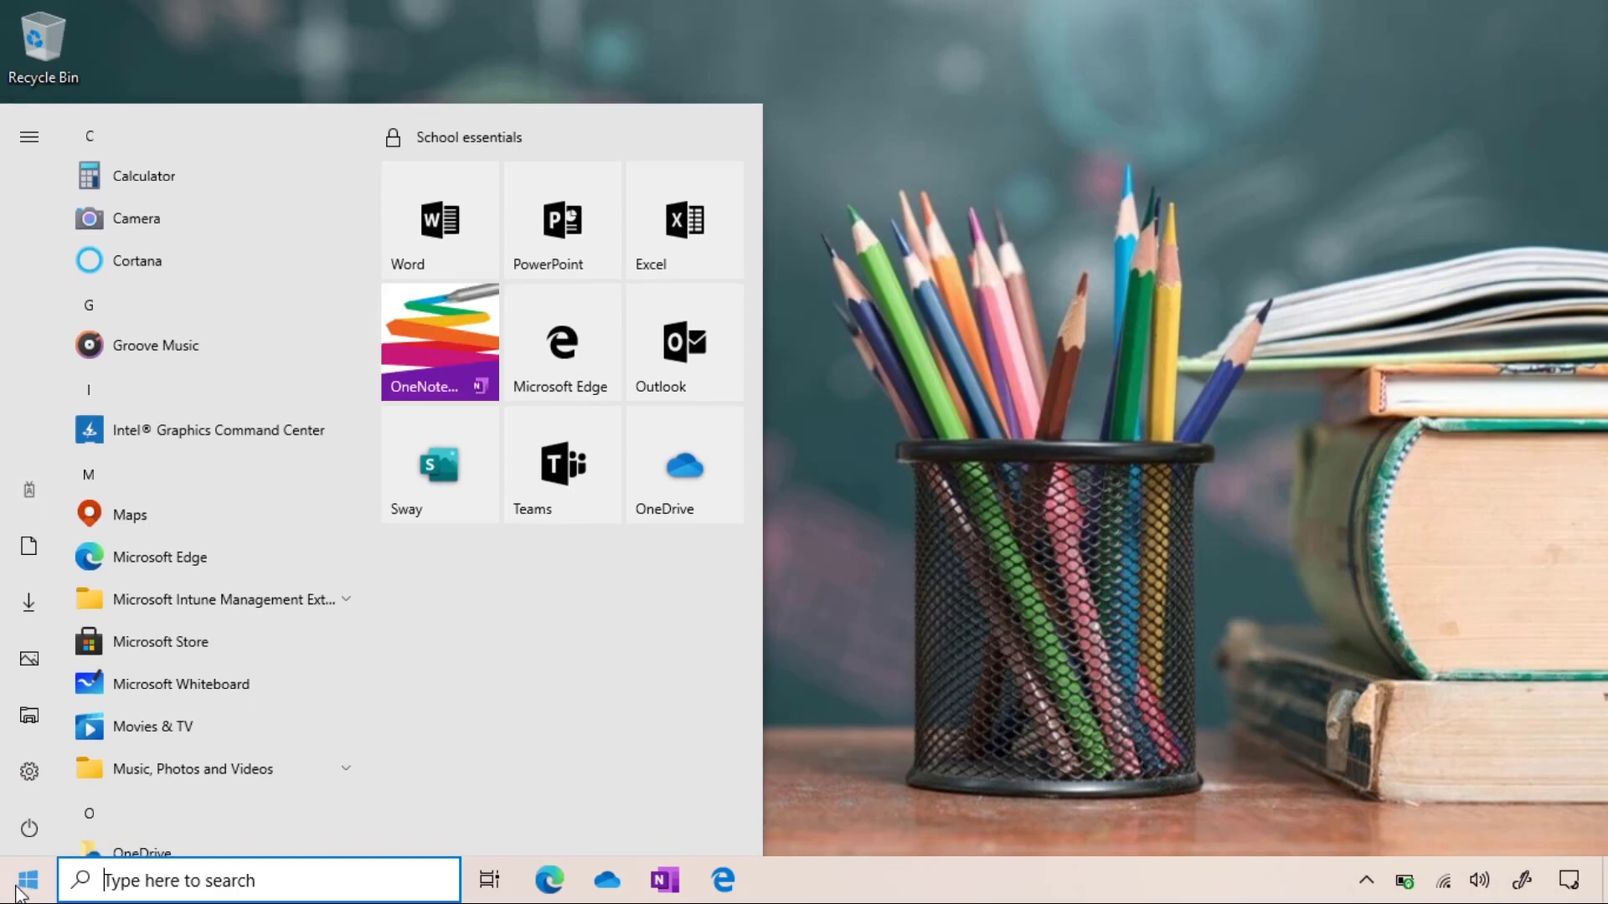